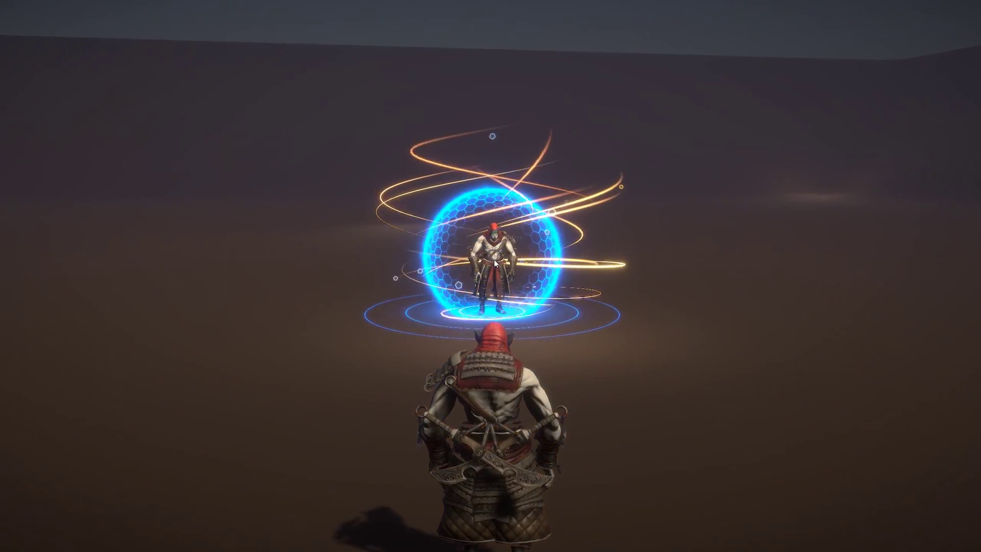
left_click(491, 250)
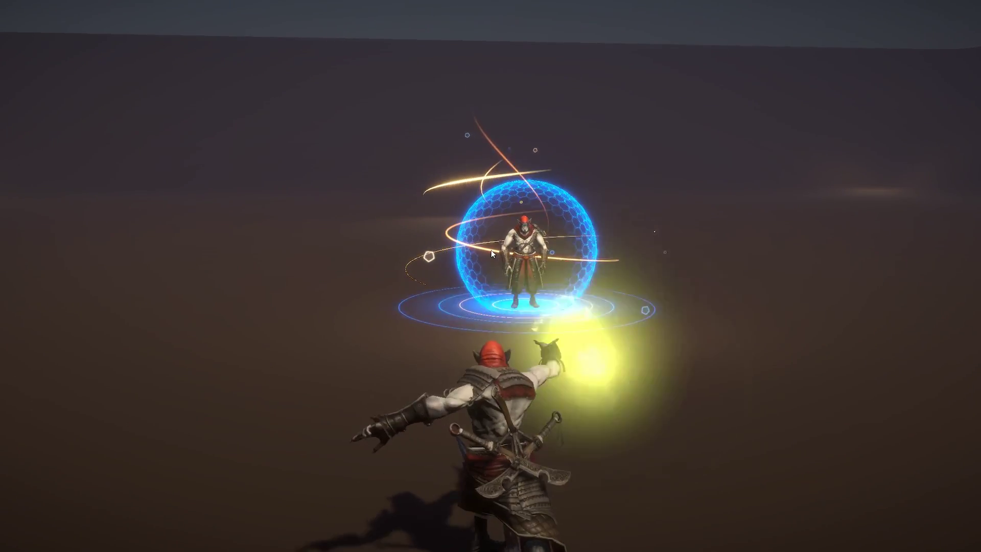
left_click(498, 246)
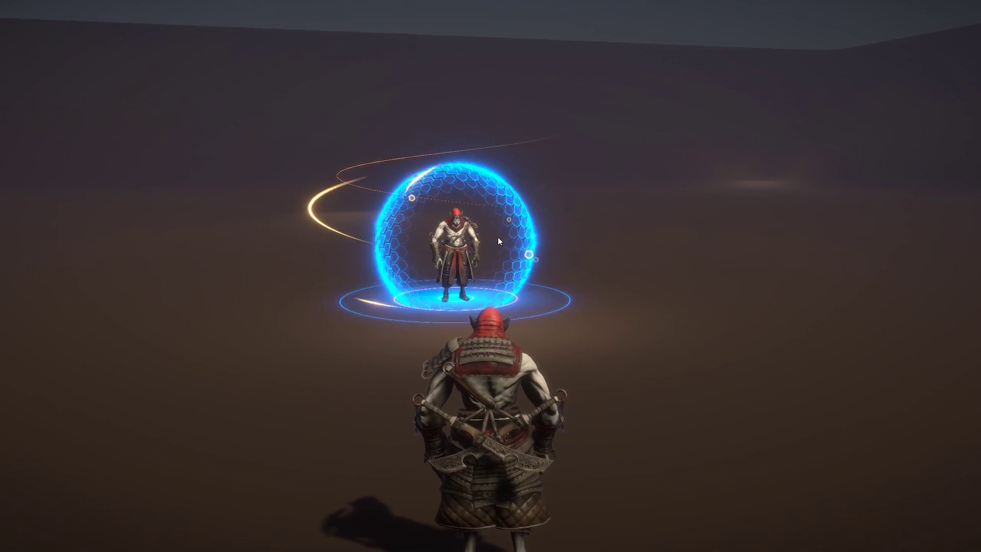
left_click(497, 230)
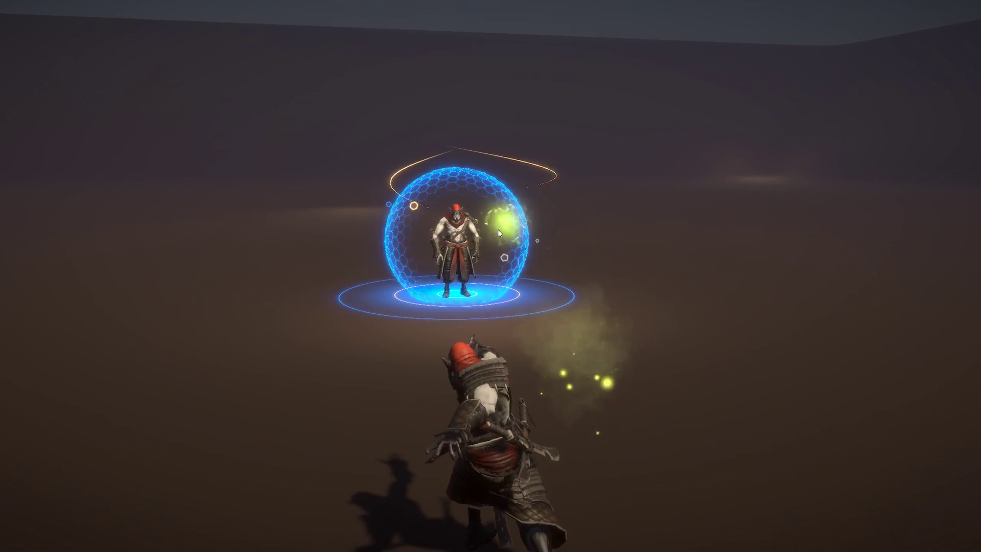
left_click(489, 232)
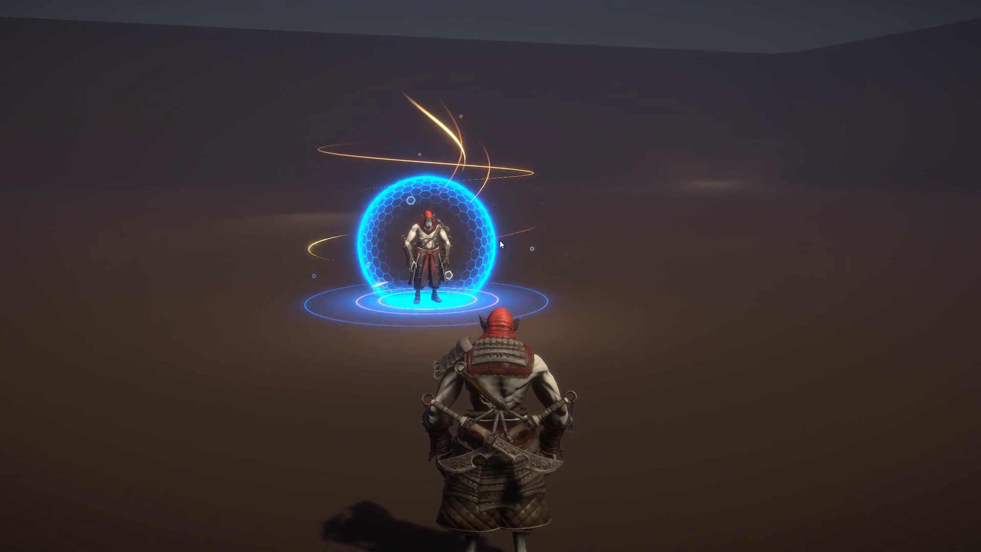
left_click(496, 235)
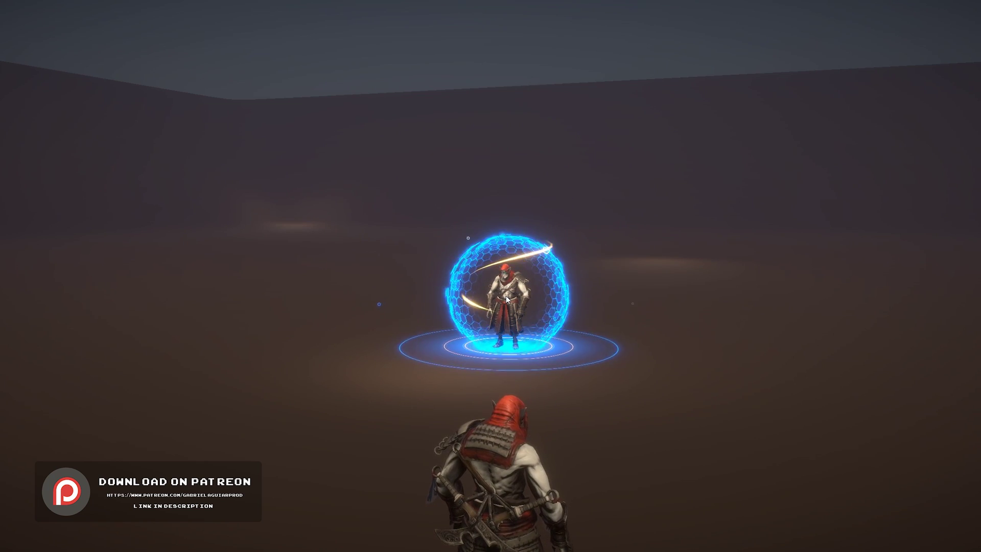
left_click(506, 299)
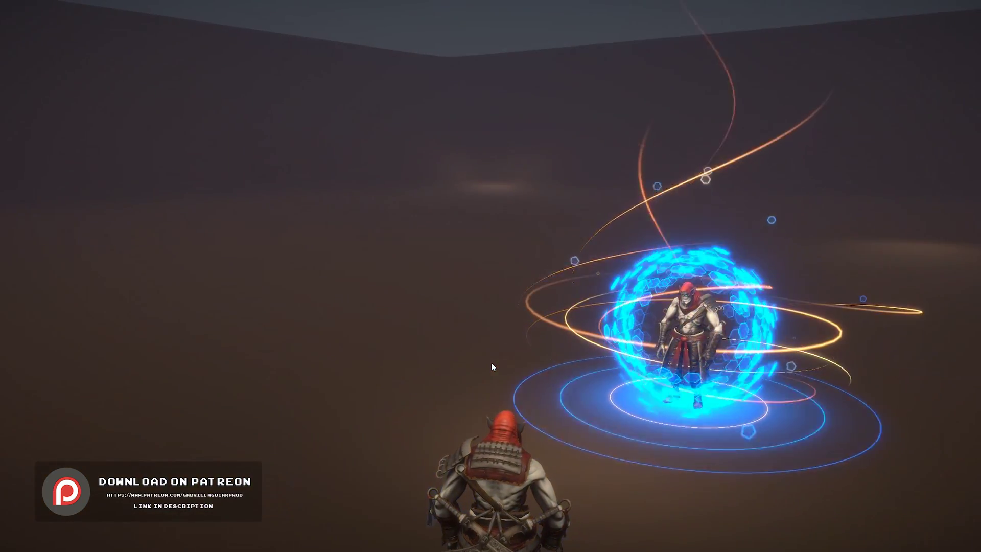
left_click(523, 330)
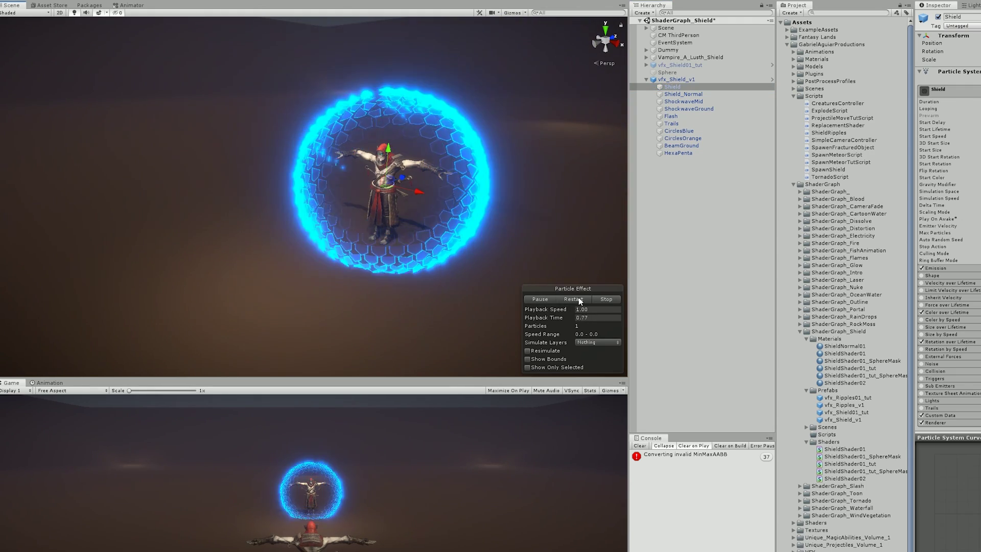
left_click(578, 297)
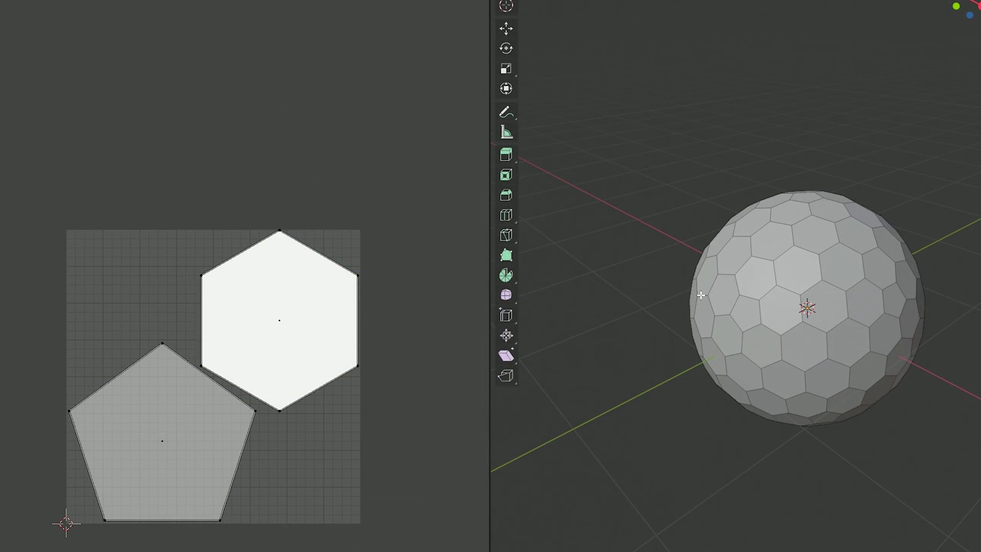
scroll(700, 295, "up", 4)
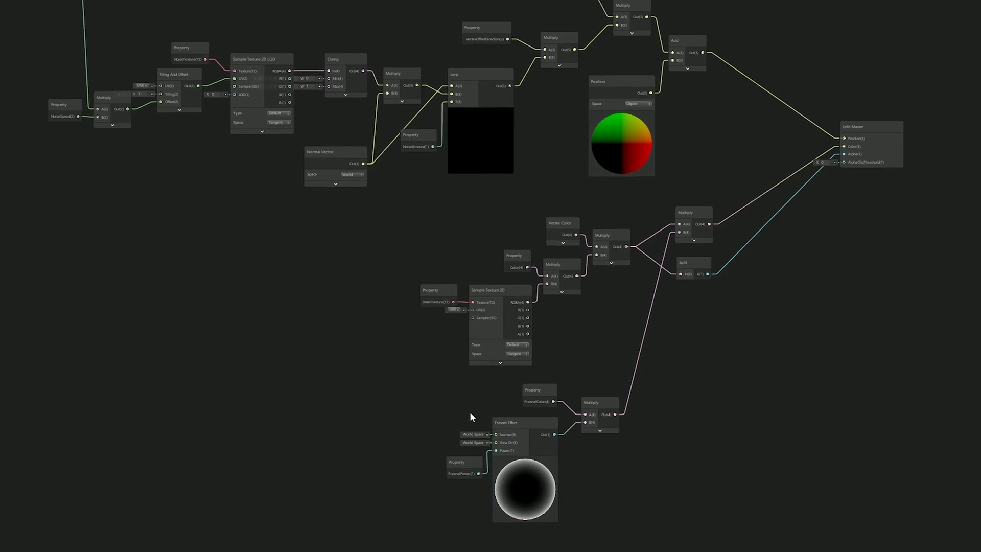
scroll(577, 362, "down", 2)
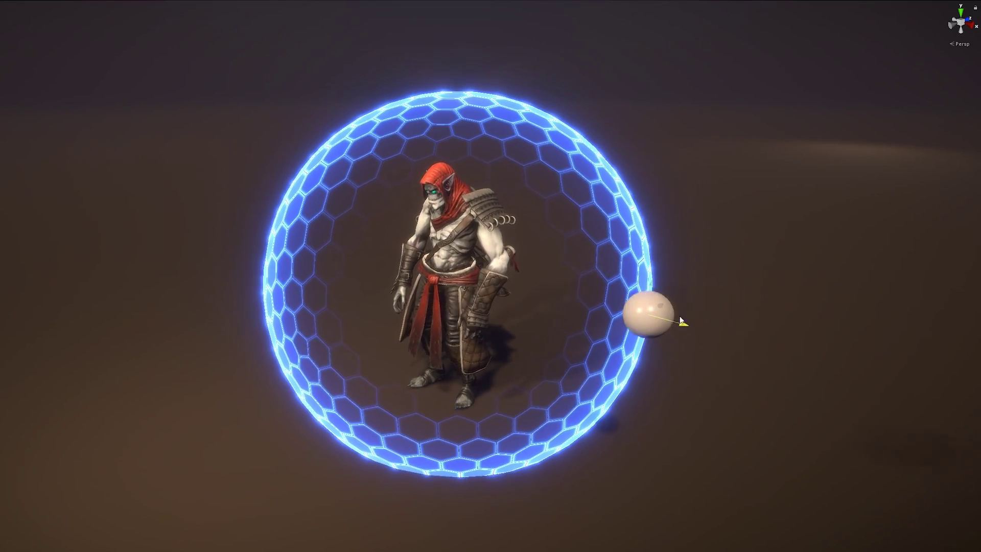
left_click_drag(680, 317, 597, 330)
left_click_drag(570, 424, 712, 421)
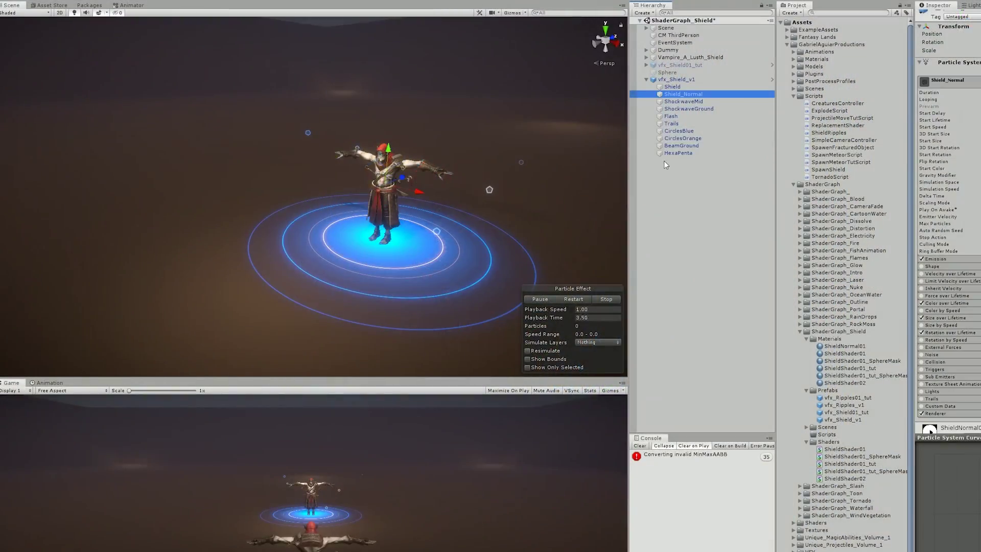
left_click(670, 152, "shift")
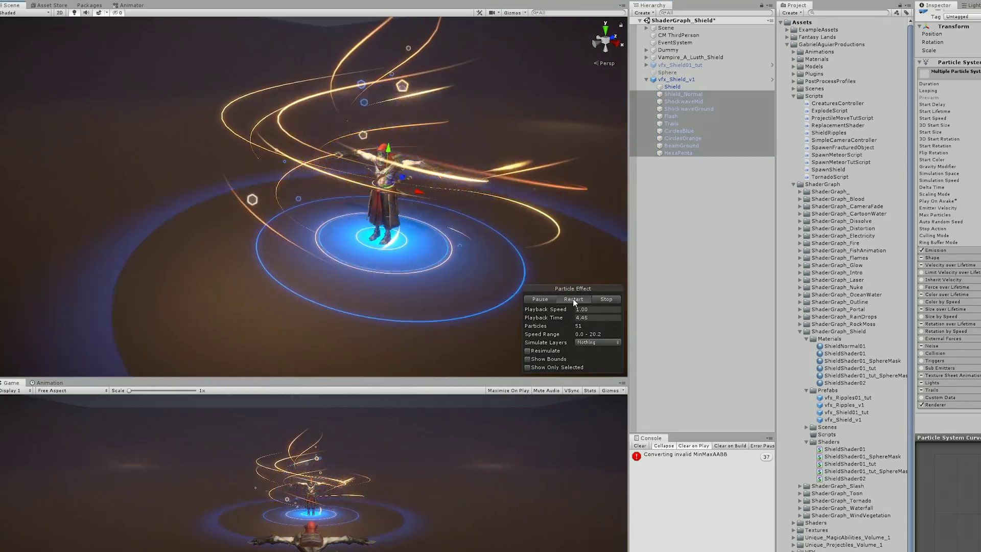
left_click(572, 300)
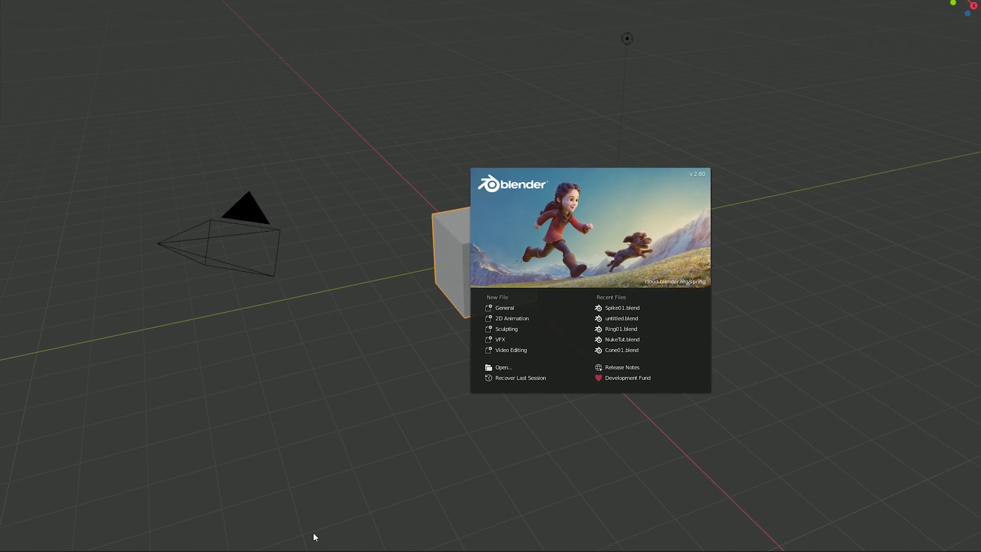
- In Blender, dismiss the splash screen and delete the default cube, camera and light from the scene
left_click(321, 506)
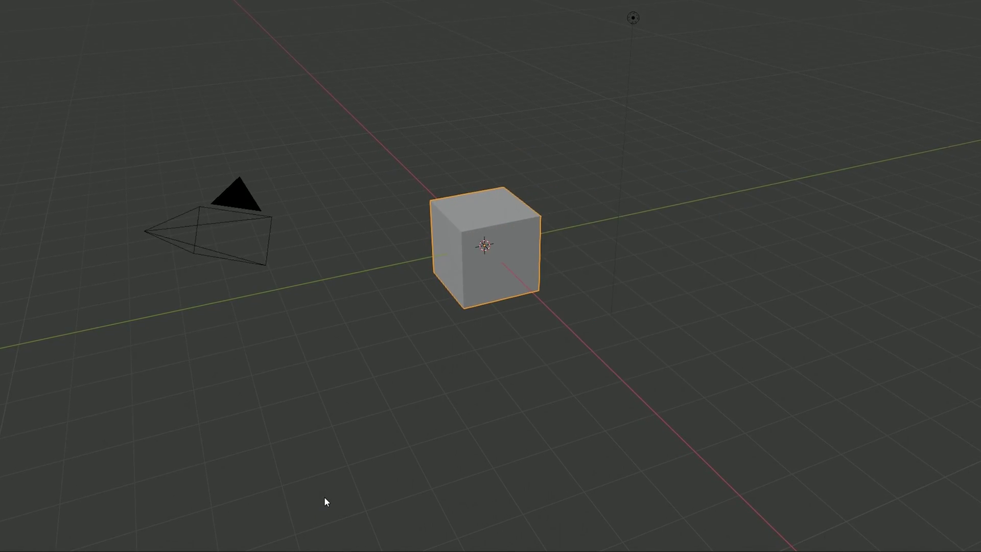
key("alt+a")
key("a")
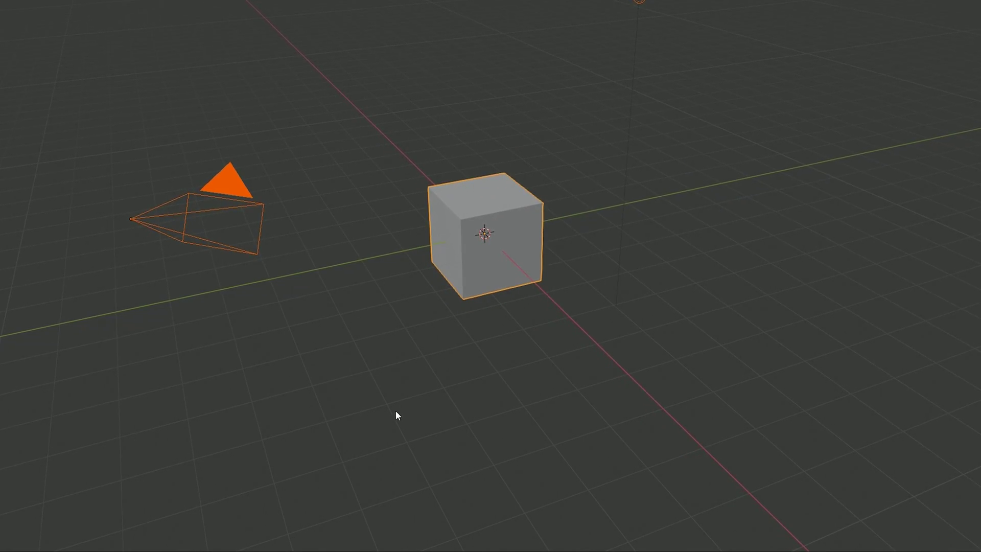
key("Delete")
- Add an Ico Sphere mesh with 3 subdivisions and a 1 m radius at the origin
key("shift+a")
mouse_move(461, 273)
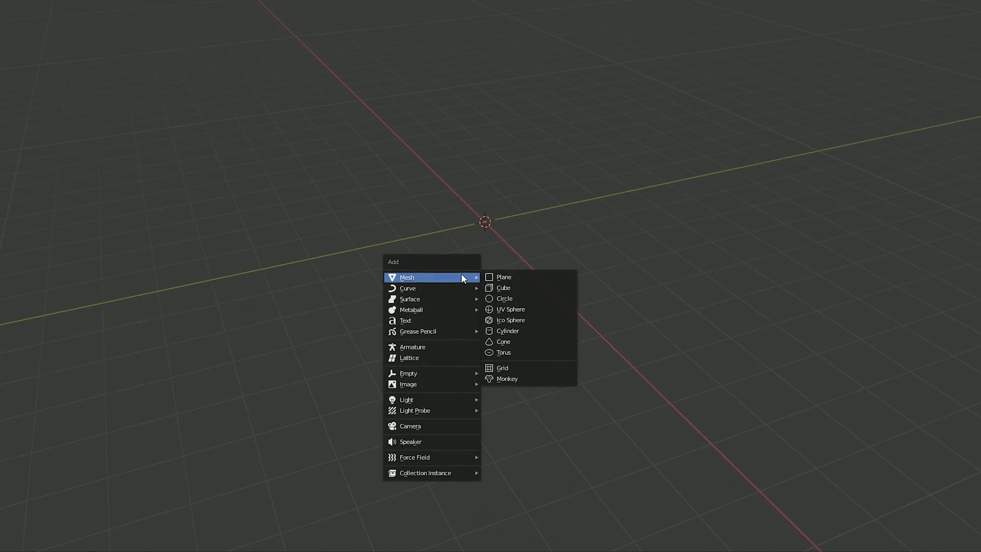
left_click(519, 316)
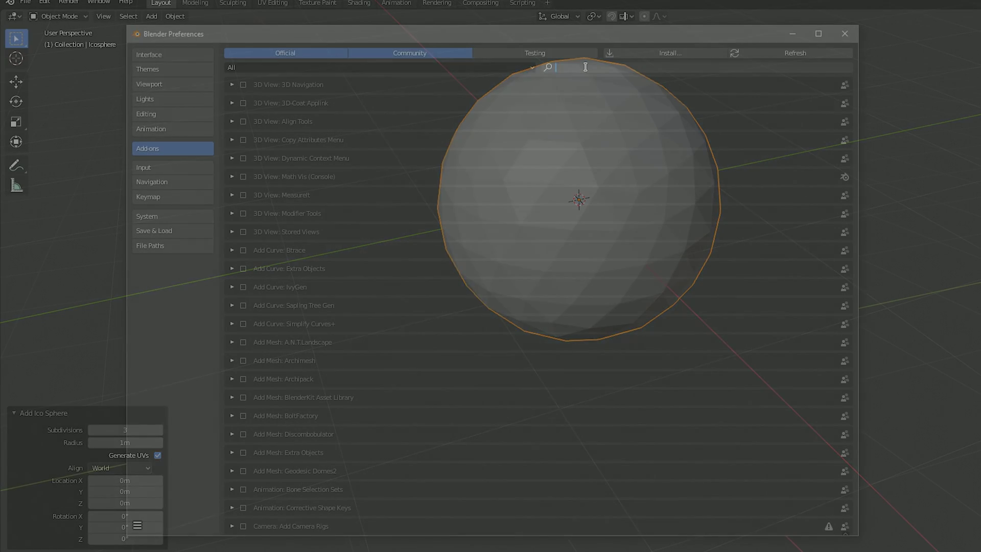
- Search the add-on preferences for "tissu" and expand the Mesh: Tissue entry
left_click(585, 67)
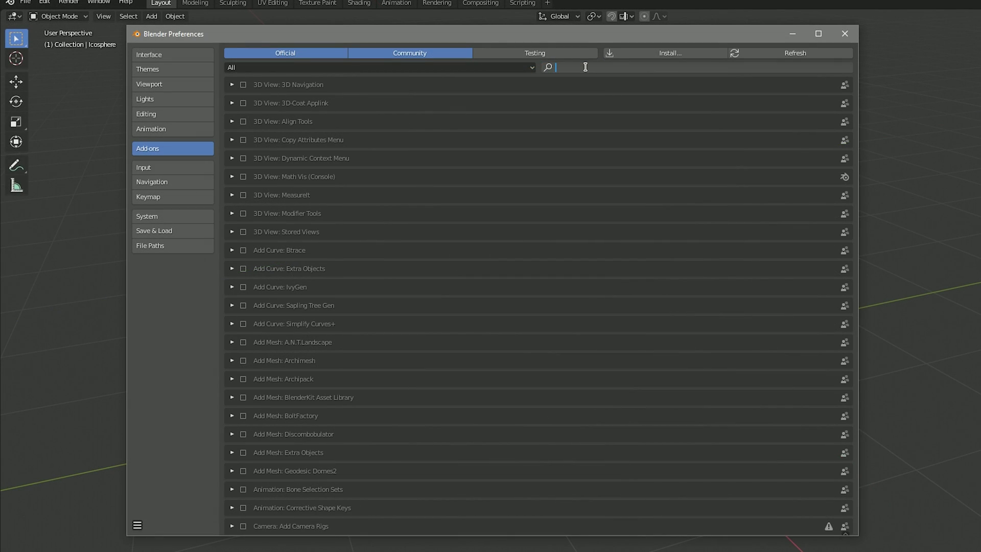
type("tissu")
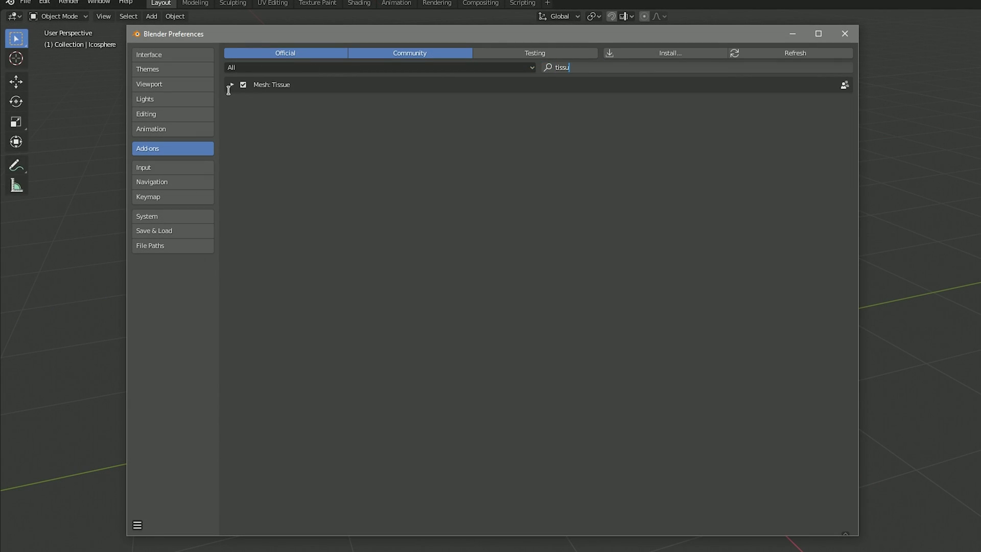
left_click(232, 85)
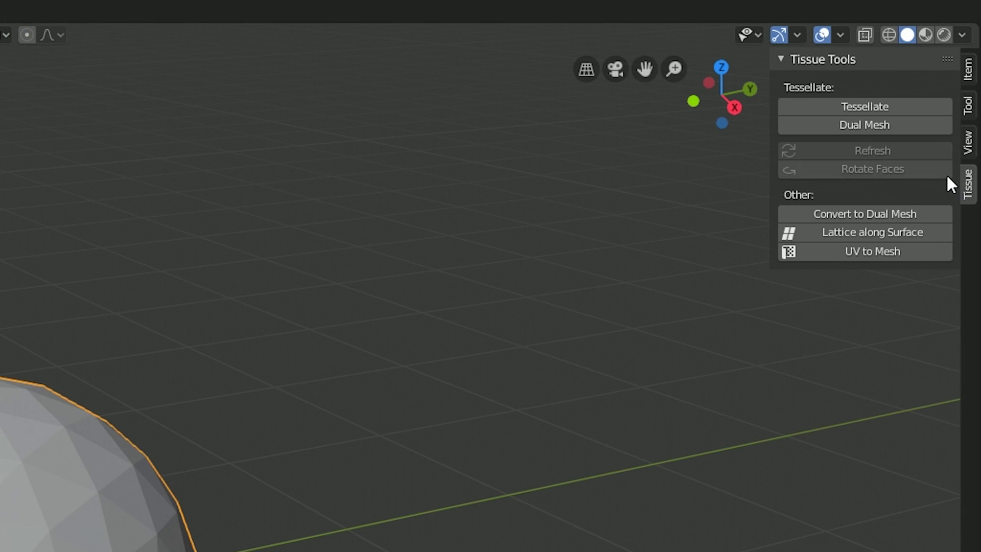
- Convert the ico sphere to a dual mesh and unwrap the UVs of all its faces
left_click(890, 213)
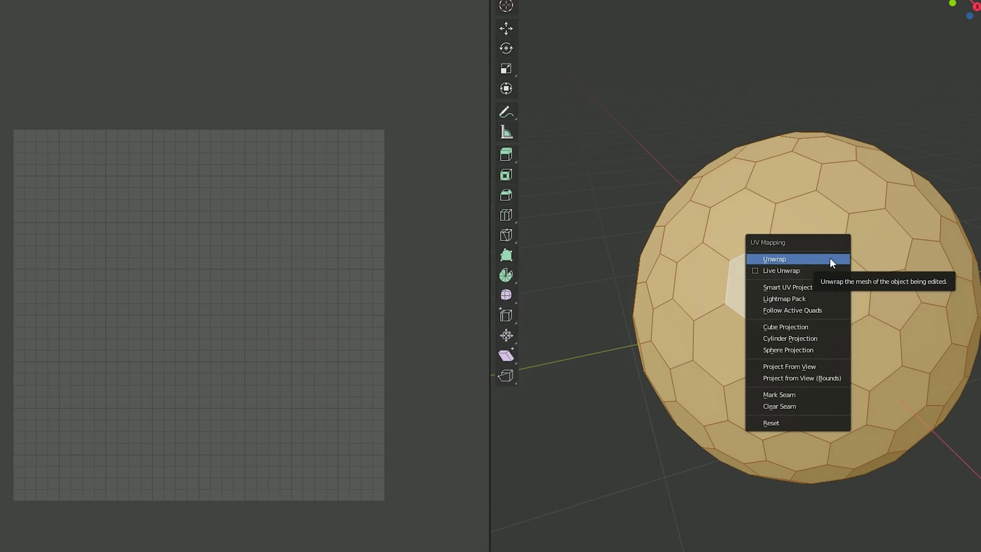
left_click(829, 258)
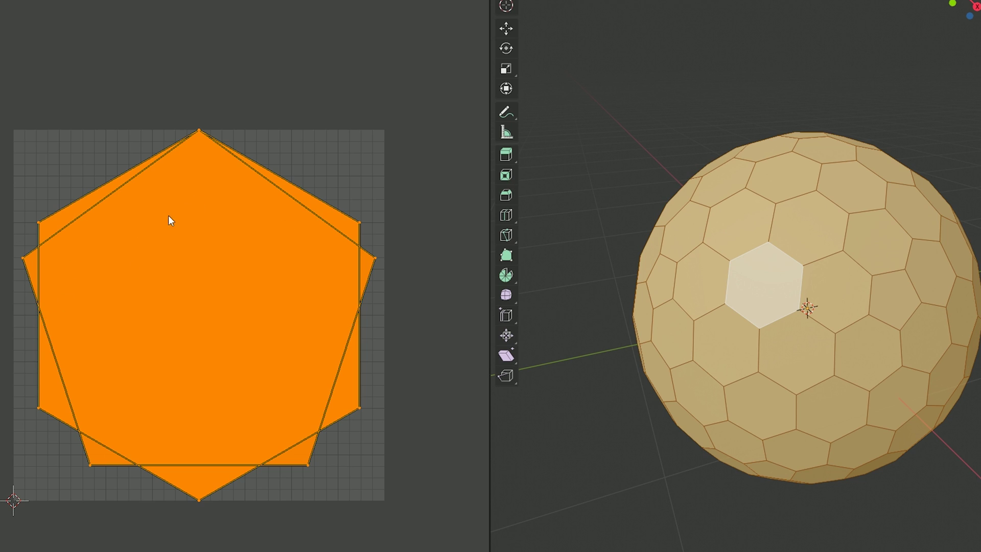
- Separate the overlapping pentagon and hexagon UV islands and arrange them diagonally beside each other within the UV square
scroll(304, 275, "up", 1)
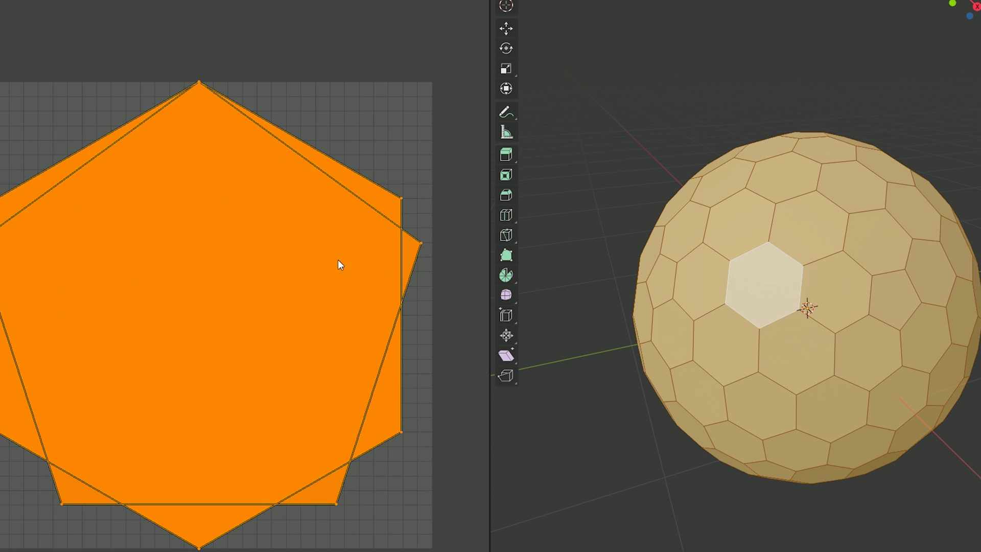
key("ctrl+Tab")
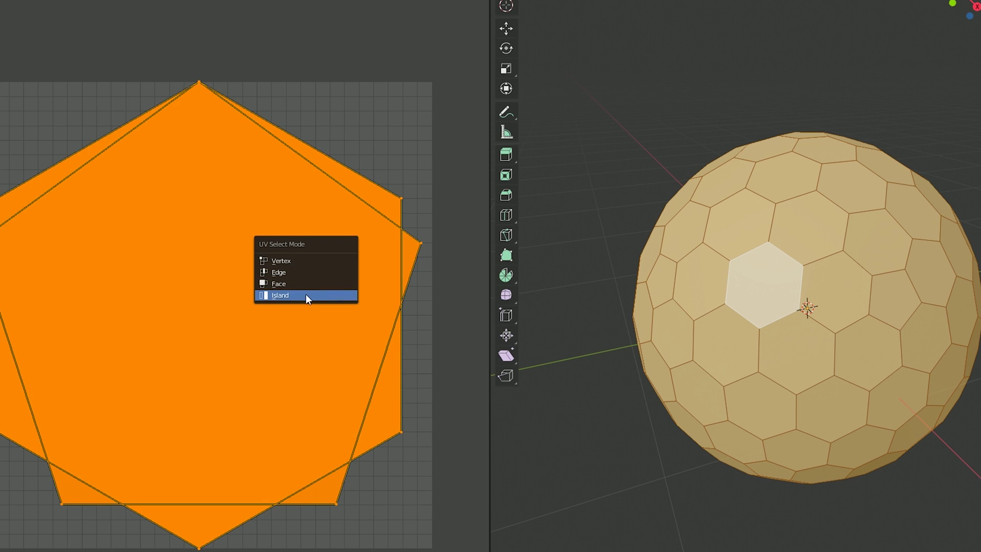
left_click(327, 261)
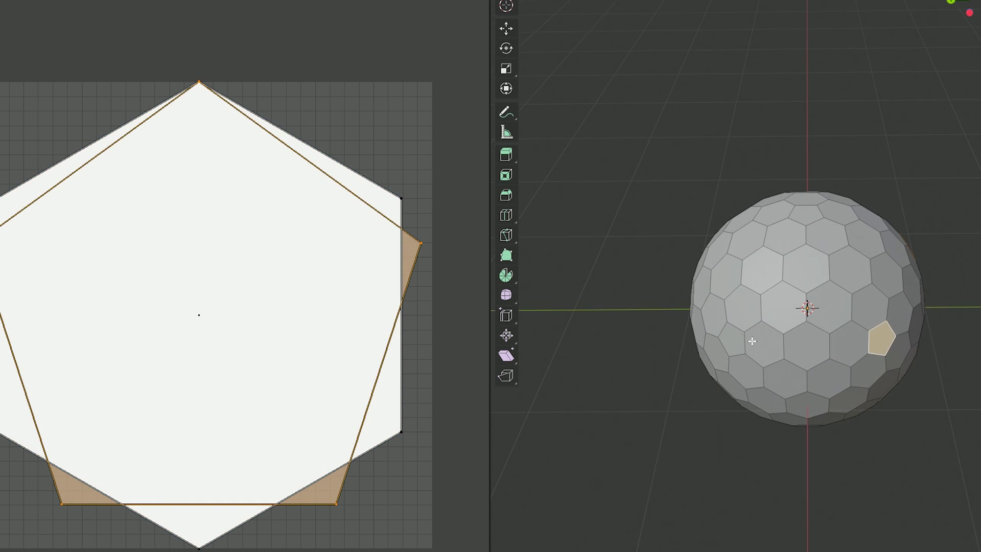
middle_click_drag(751, 344, 797, 316)
key("g")
left_click(66, 205)
scroll(214, 295, "down", 4)
scroll(190, 201, "up", 2)
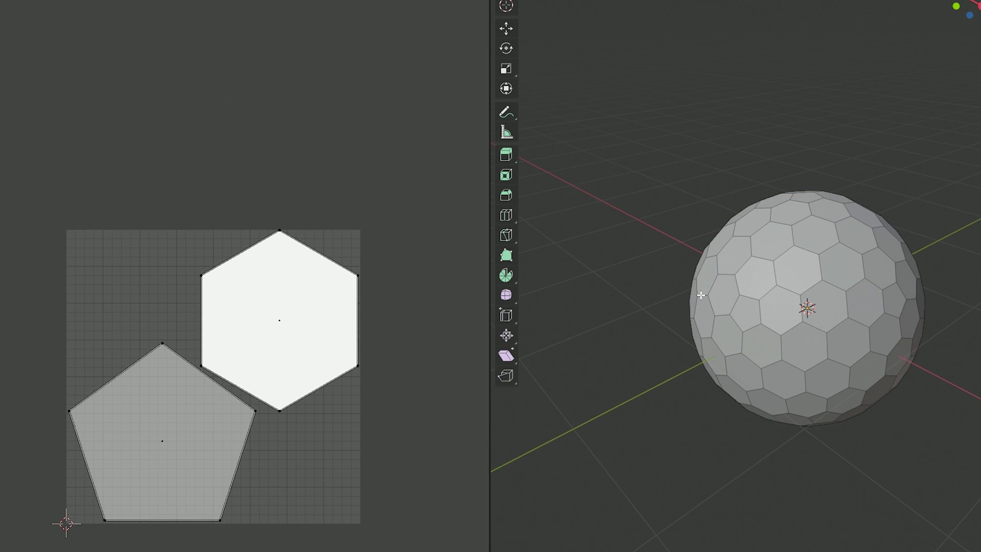
scroll(700, 295, "up", 3)
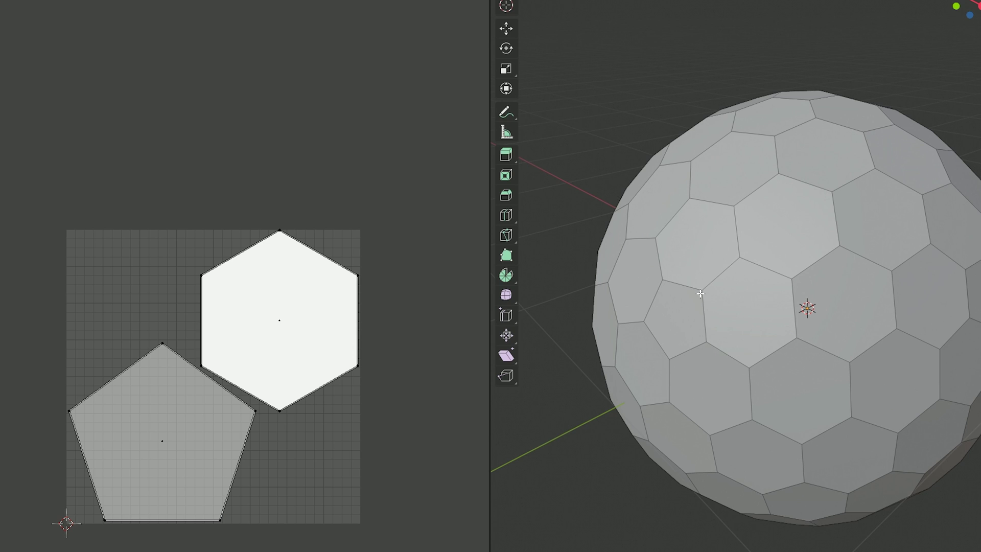
- Select the whole sphere mesh and apply Edge Split to all its edges
key("a")
middle_click_drag(734, 207, 820, 390)
key("ctrl+e")
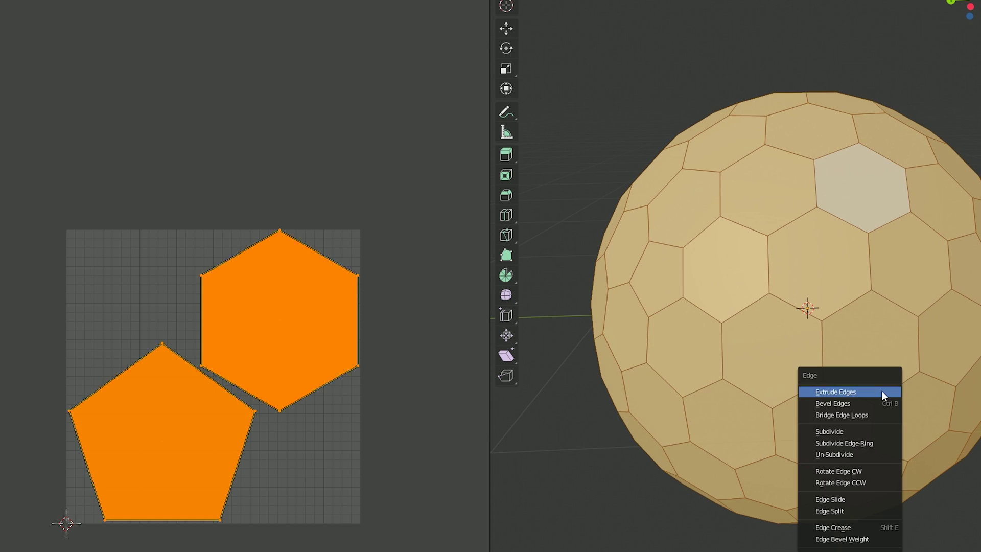
left_click(856, 510)
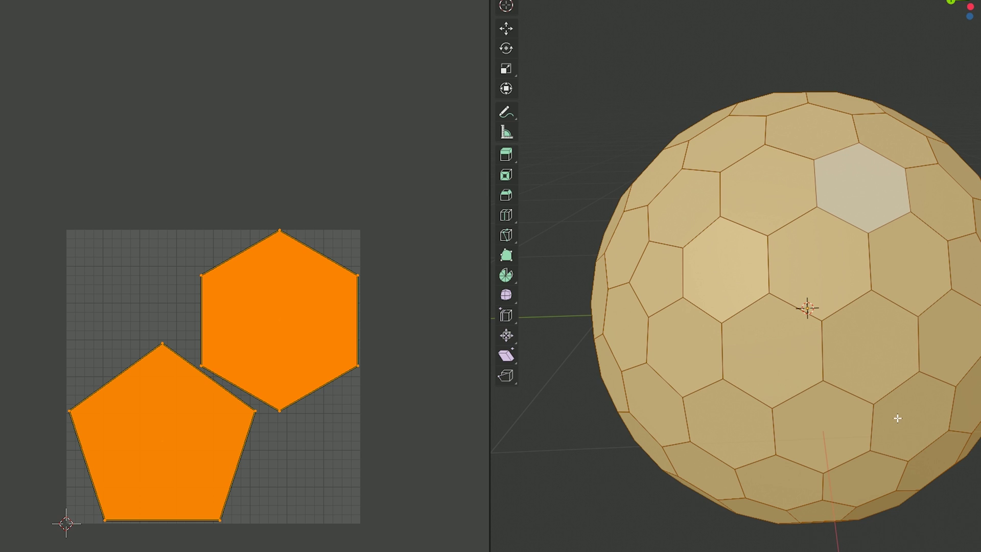
- Separate the sphere mesh by loose parts into individual panels and undo the test move of one hexagon
key("p")
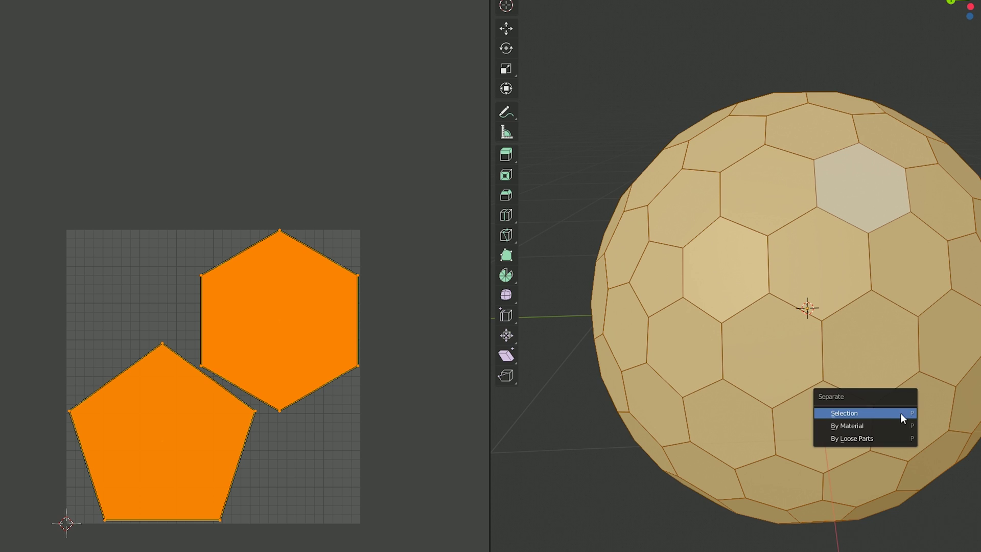
left_click(884, 437)
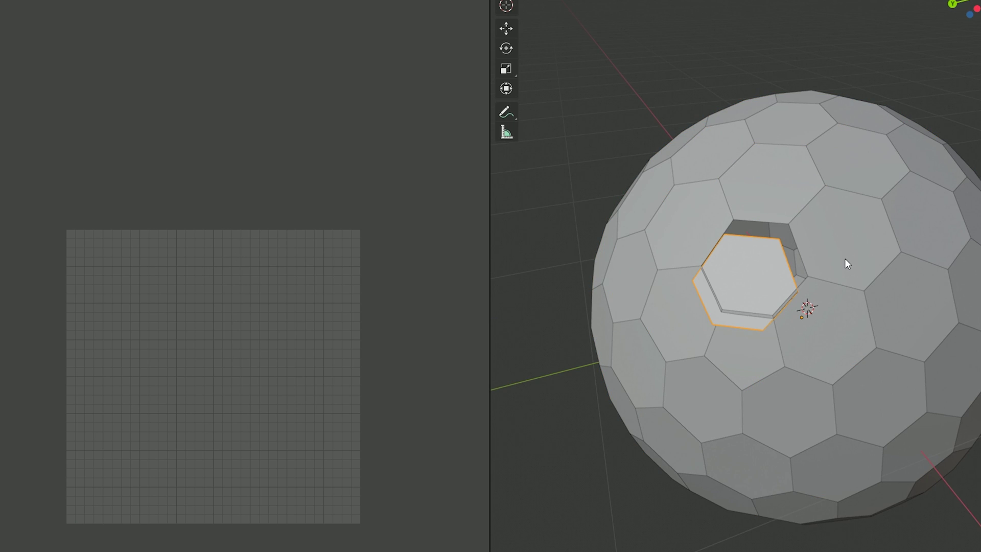
key("ctrl+z")
- Select all the separated panels of the sphere and join them into a single object
scroll(848, 311, "down", 2)
left_click(970, 451)
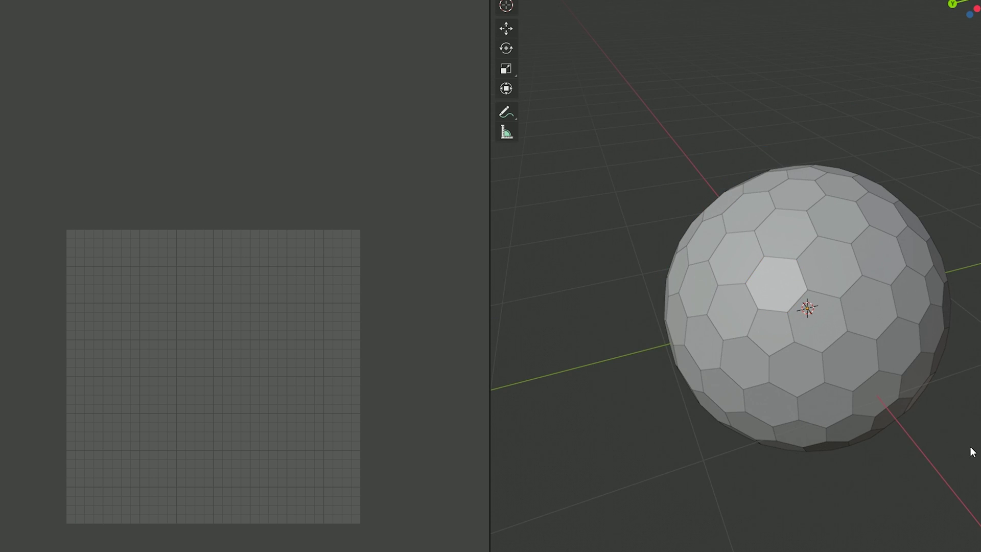
left_click_drag(980, 494, 669, 153)
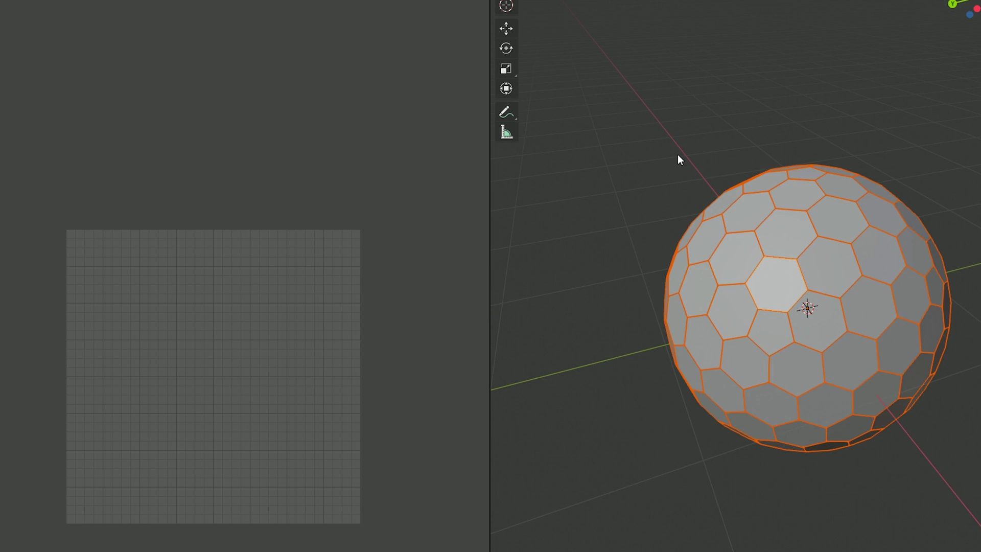
key("ctrl+j")
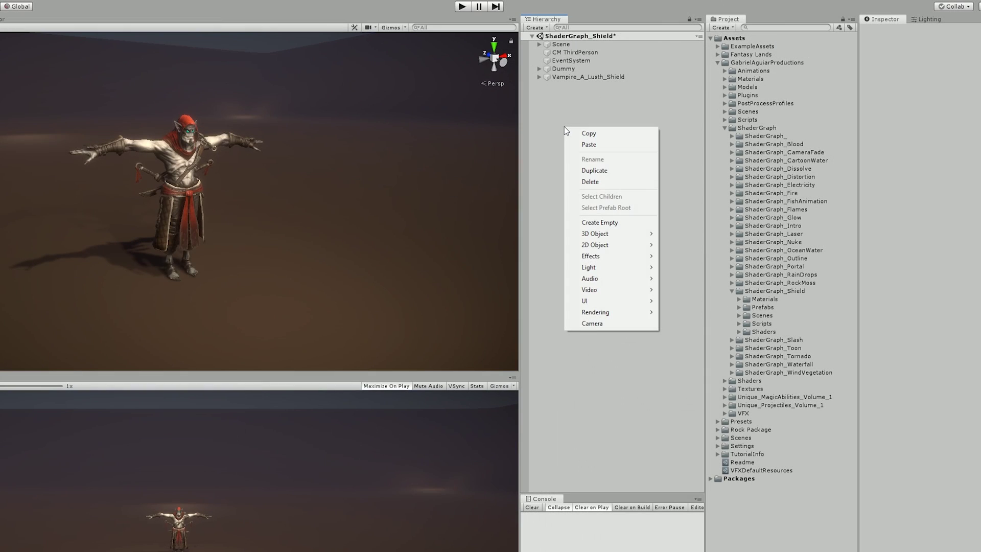
- In Unity, create an empty game object named vfx_Shield01_tut and add a Particle System as its child
left_click(601, 223)
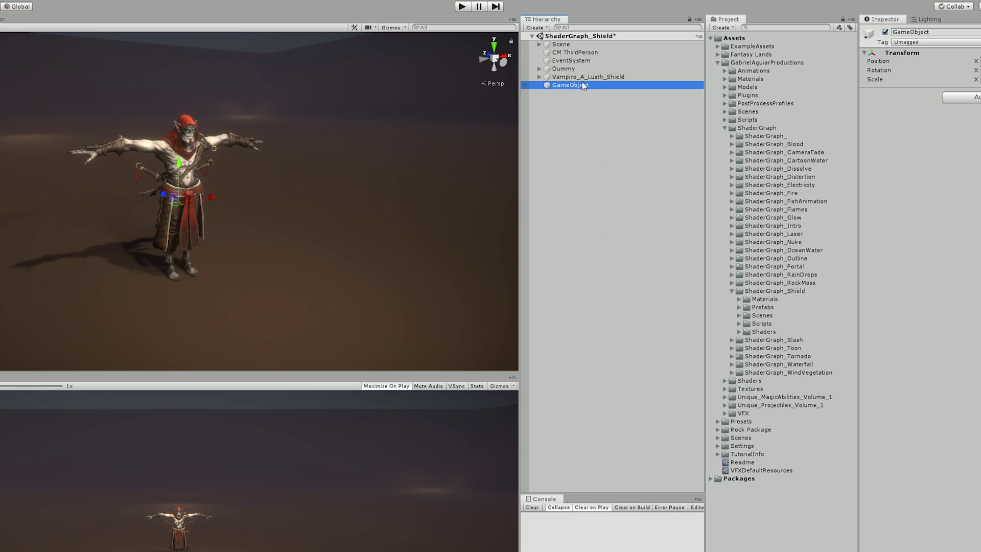
right_click(583, 87)
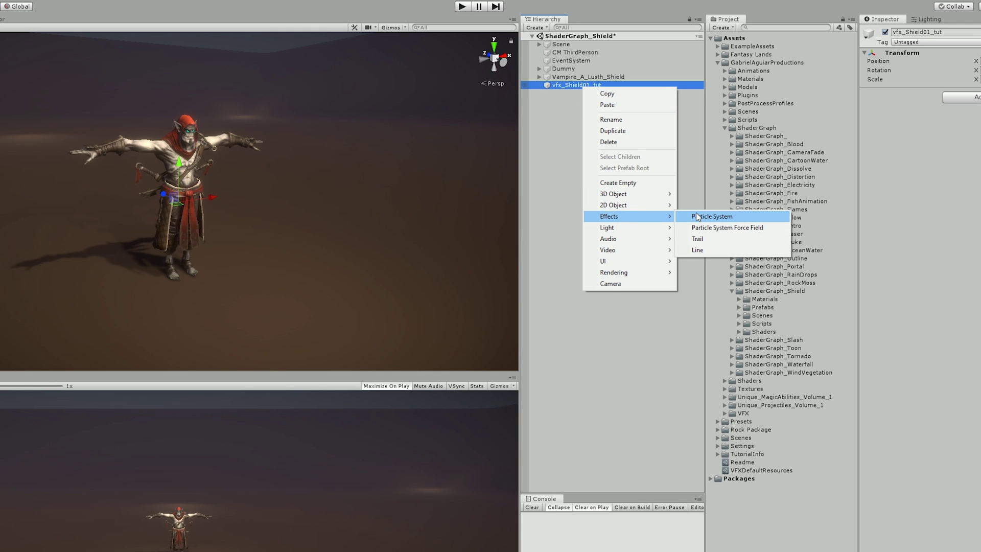
left_click(698, 216)
- Rename the new particle system as Shield and set its rendered mesh to Icosphere
left_click(910, 31)
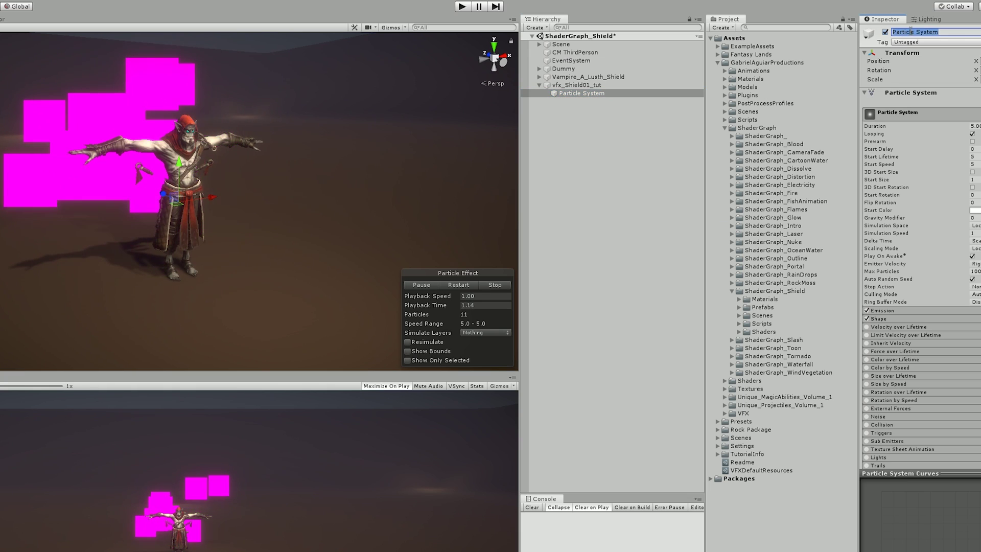
type("Shield")
key("Return")
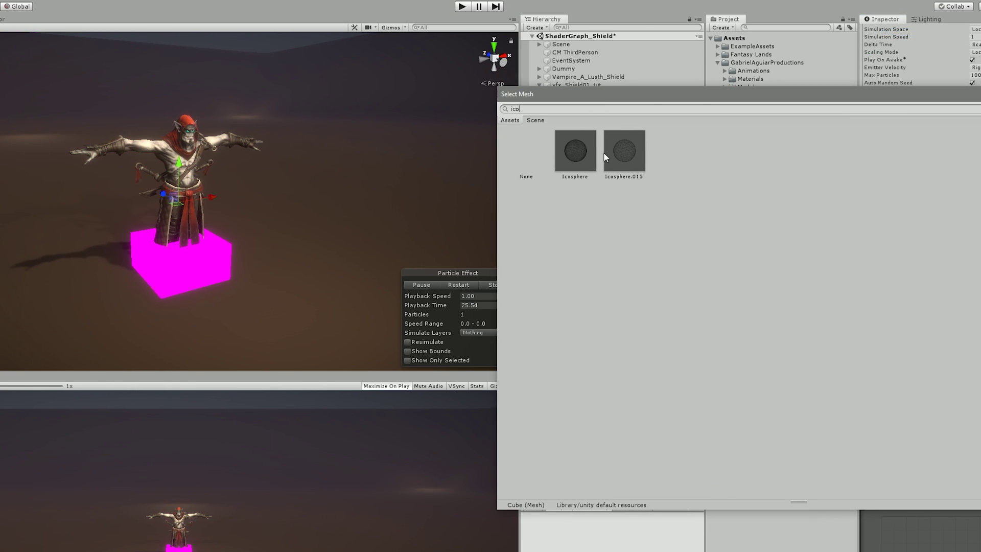
left_click(573, 153)
double_click(574, 152)
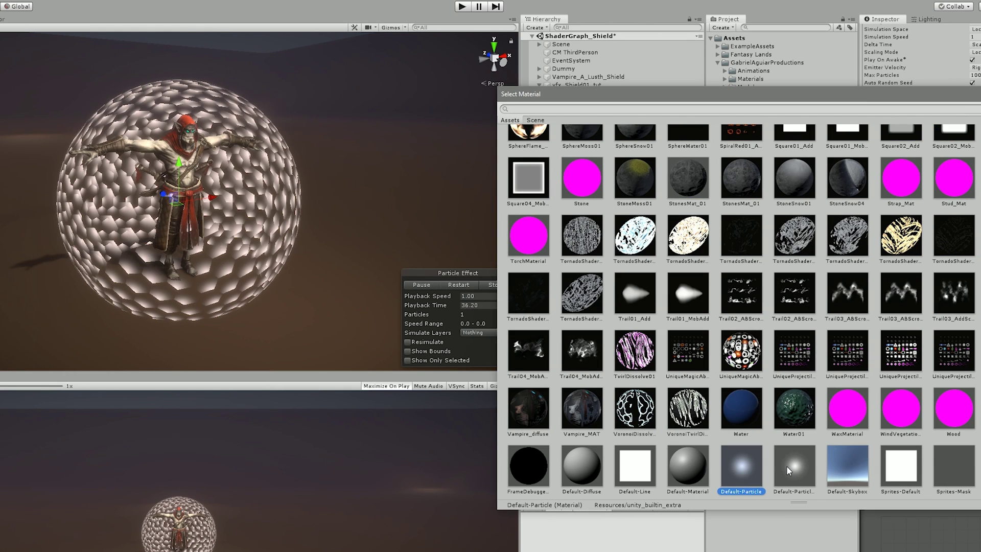
- Assign the Default-Particle material to the Shield particle renderer
left_click(787, 467)
left_click(755, 465)
double_click(743, 469)
scroll(977, 399, "down", 3)
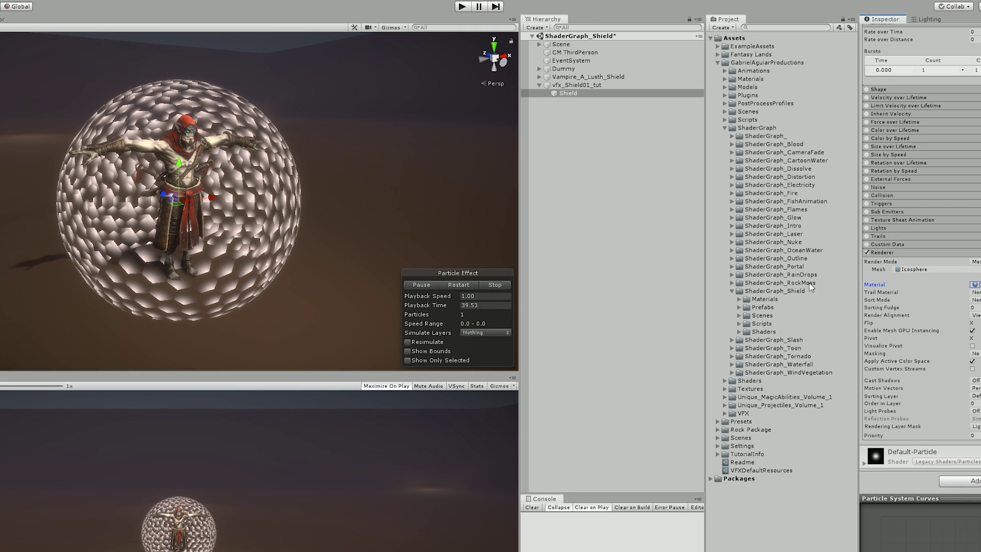
- Create an Unlit Graph named ShieldShader01_tut in the Shaders folder of ShaderGraph_Shield and open it
double_click(763, 332)
right_click(765, 331)
mouse_move(893, 331)
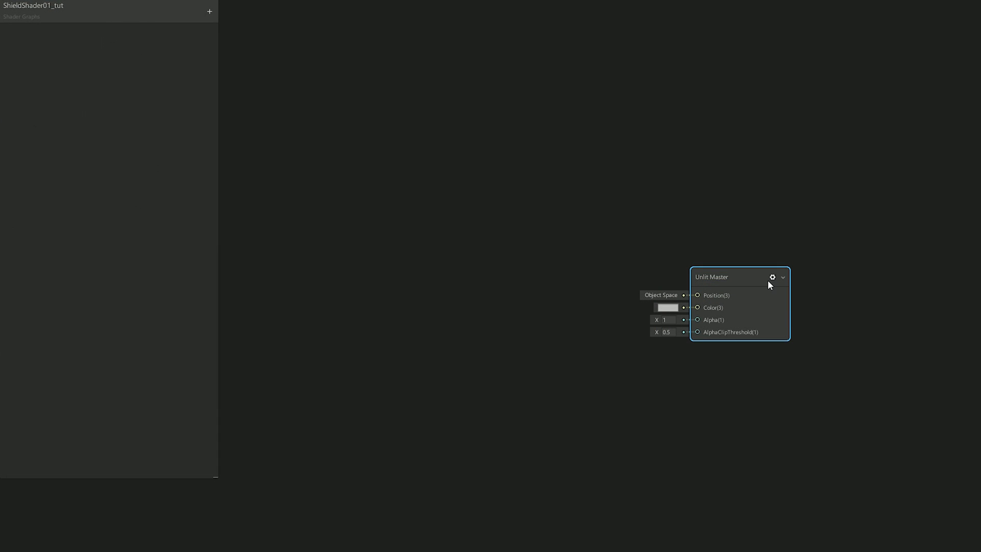
- Set the Unlit Master node's surface to Transparent and its AlphaClipThreshold to 0
left_click(772, 278)
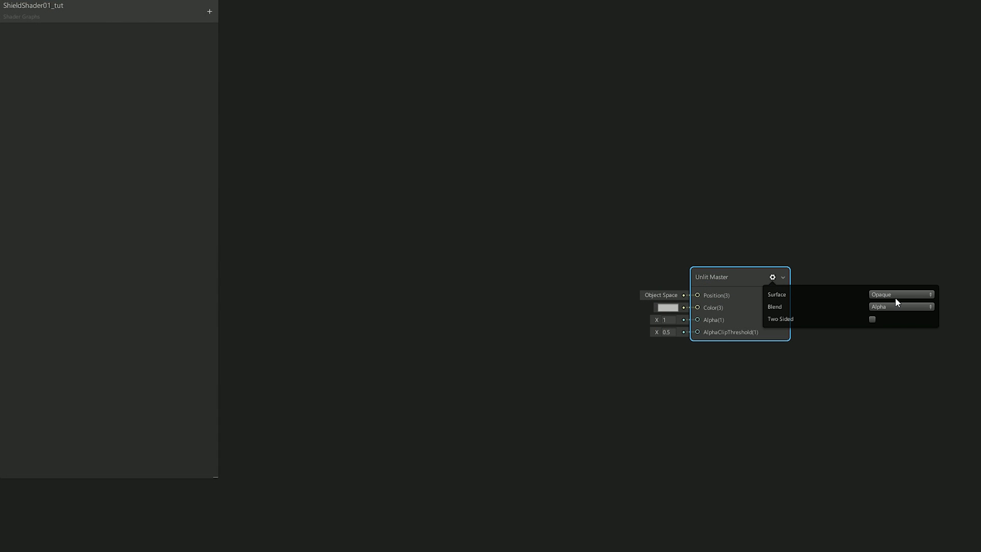
left_click(896, 299)
left_click(914, 318)
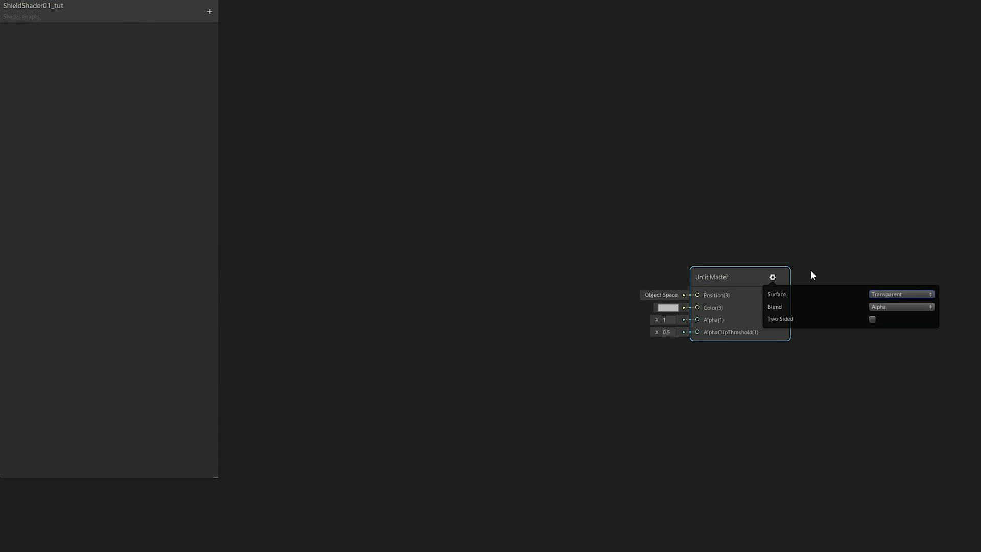
left_click(772, 277)
left_click(675, 331)
type("0")
- Add a Color property in HDR mode with a white default and alpha 100, and place it in the graph
left_click(210, 11)
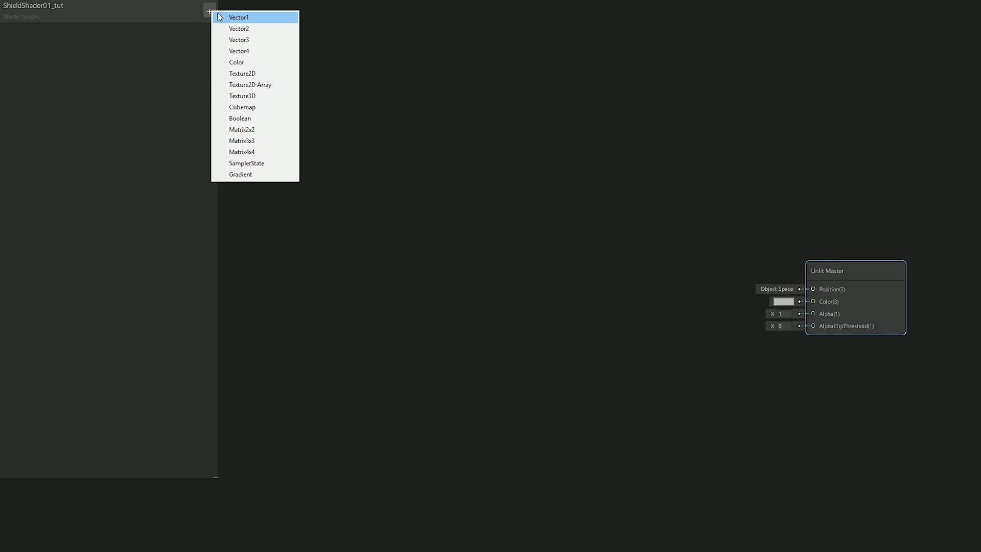
left_click(237, 62)
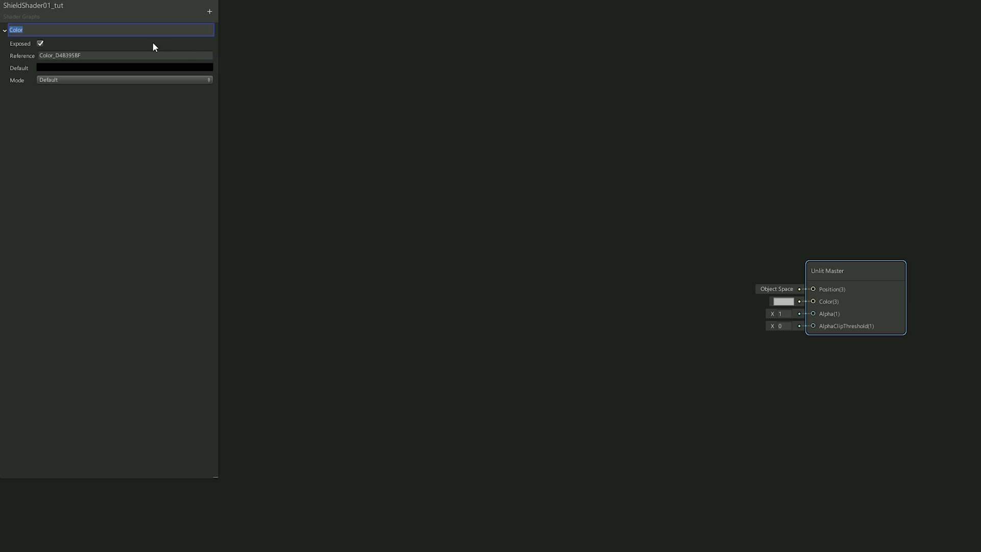
left_click(90, 80)
left_click(58, 102)
left_click(70, 68)
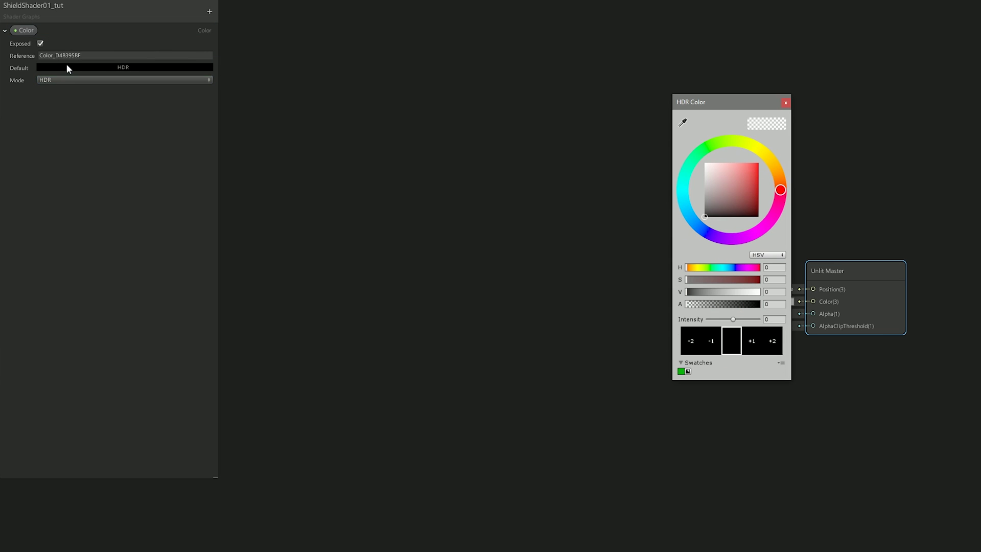
left_click_drag(686, 304, 840, 309)
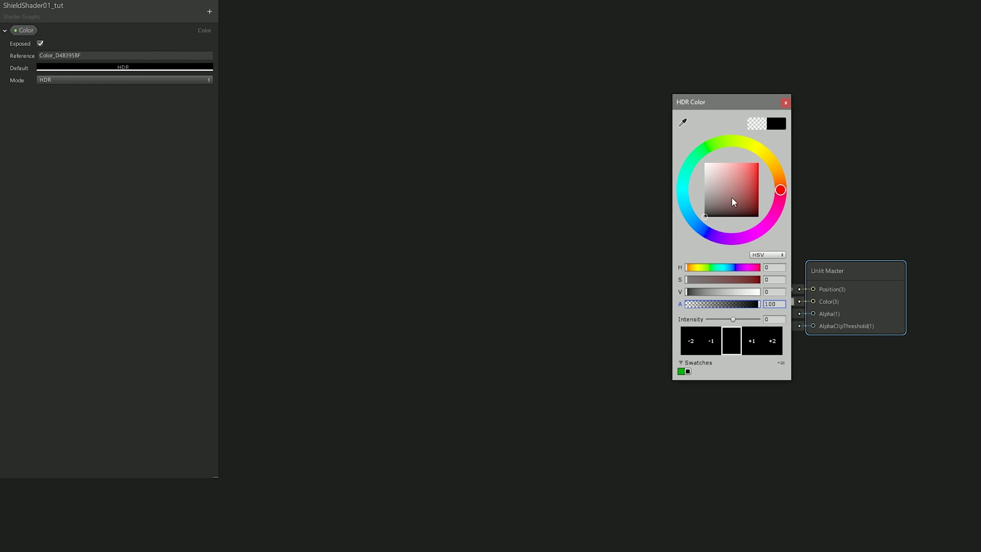
left_click_drag(728, 194, 701, 159)
left_click(785, 103)
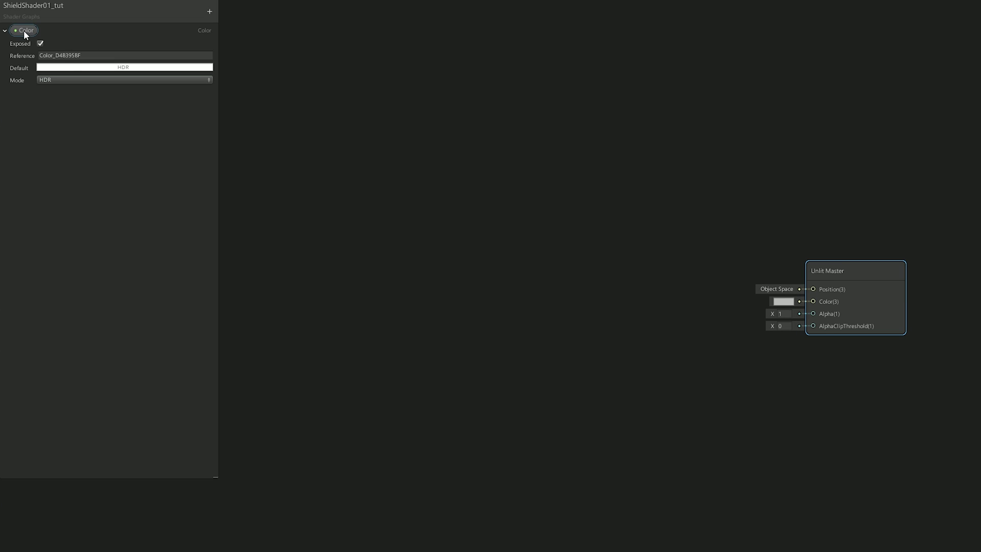
left_click_drag(25, 32, 428, 146)
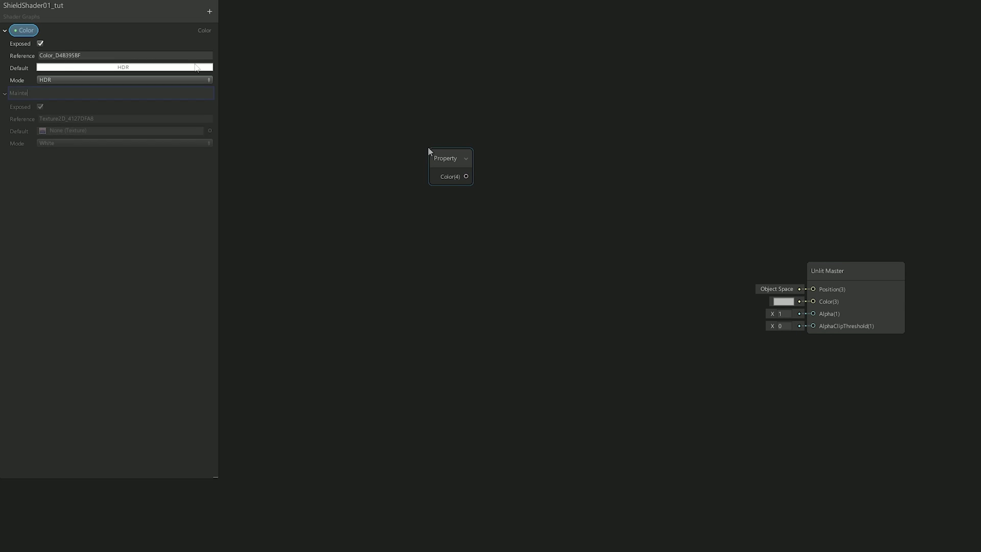
- Add a Texture2D property named MainTexture with Shield02_Texture as its default
type("MainTexture")
key("Return")
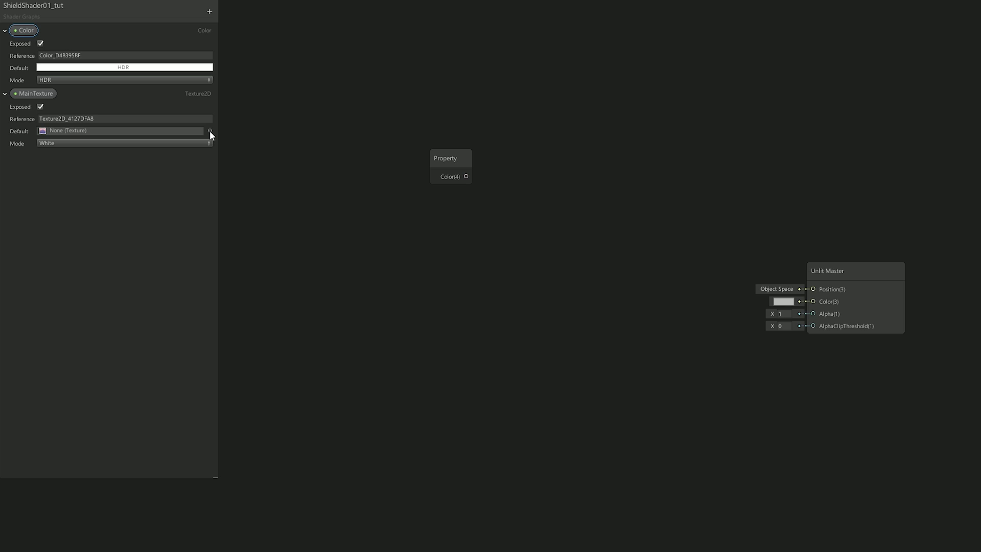
left_click(209, 131)
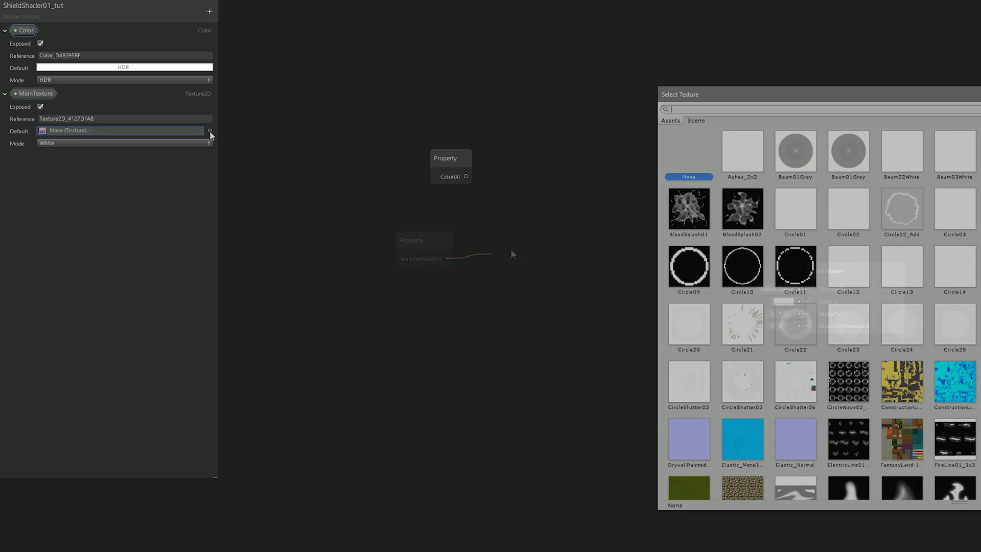
- Feed MainTexture into a new Sample Texture 2D node and collapse the node's preview
left_click_drag(440, 259, 509, 250)
type("sam")
key("Down")
key("Return")
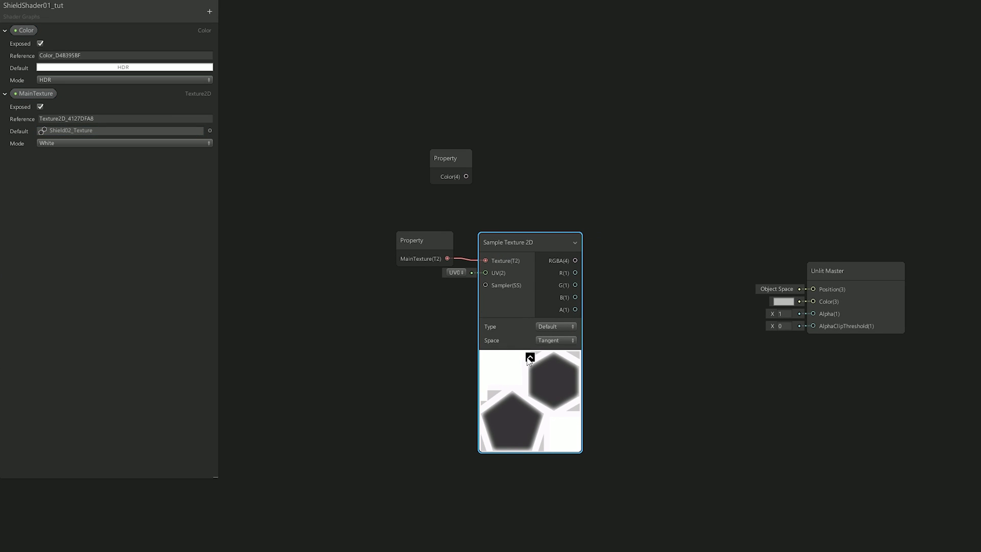
left_click(530, 356)
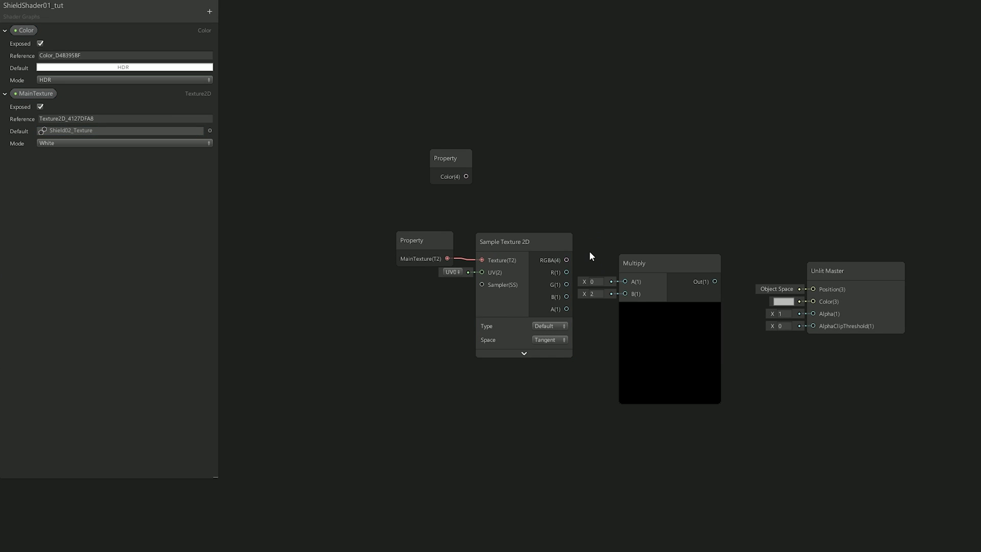
- Multiply the Color property by the RGBA output of the Sample Texture 2D node
left_click_drag(566, 260, 625, 293)
left_click_drag(466, 176, 529, 189)
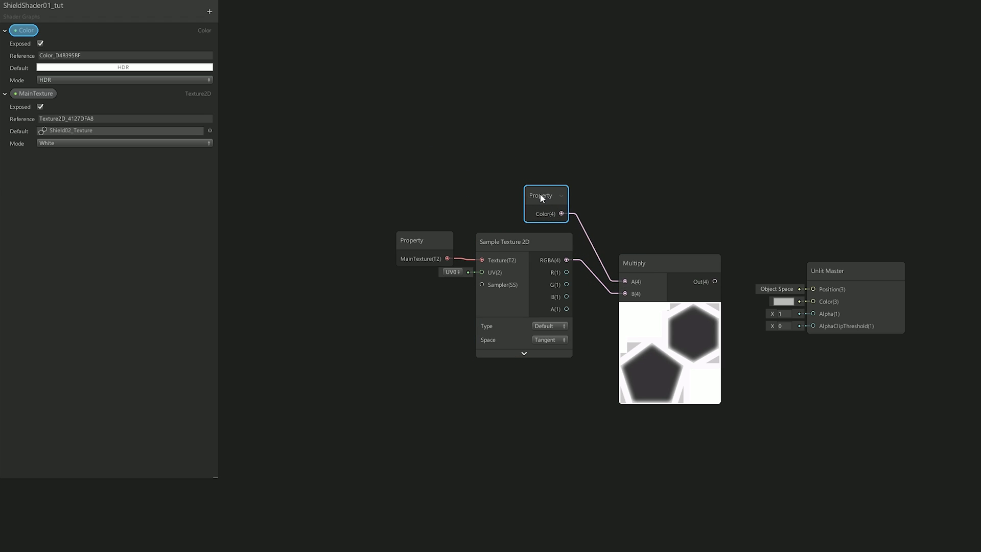
left_click(624, 238)
left_click_drag(653, 263, 636, 220)
- Multiply a Vertex Color node by the coloured texture and connect the result to the Unlit Master's Color input
left_click_drag(538, 63, 609, 121)
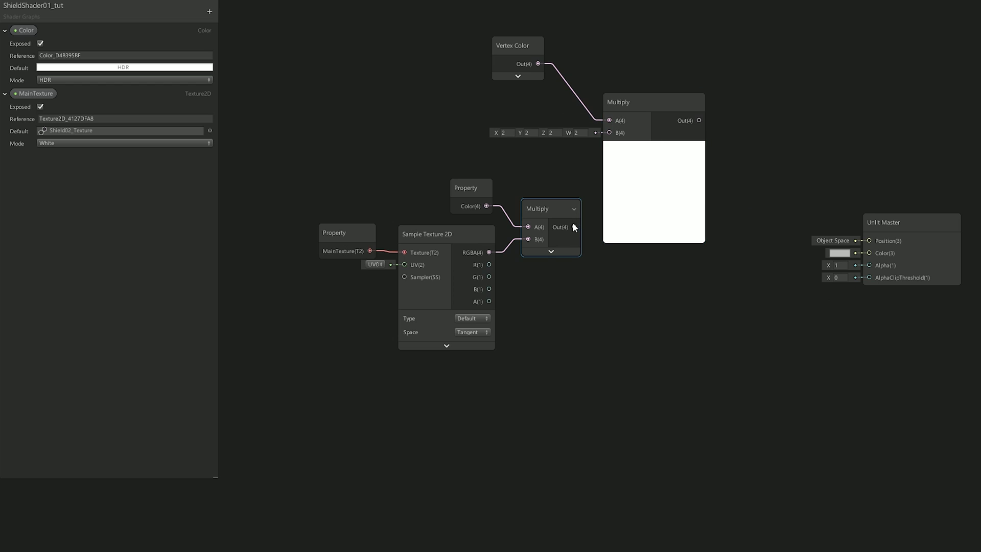
left_click_drag(575, 226, 609, 132)
left_click_drag(649, 107, 673, 132)
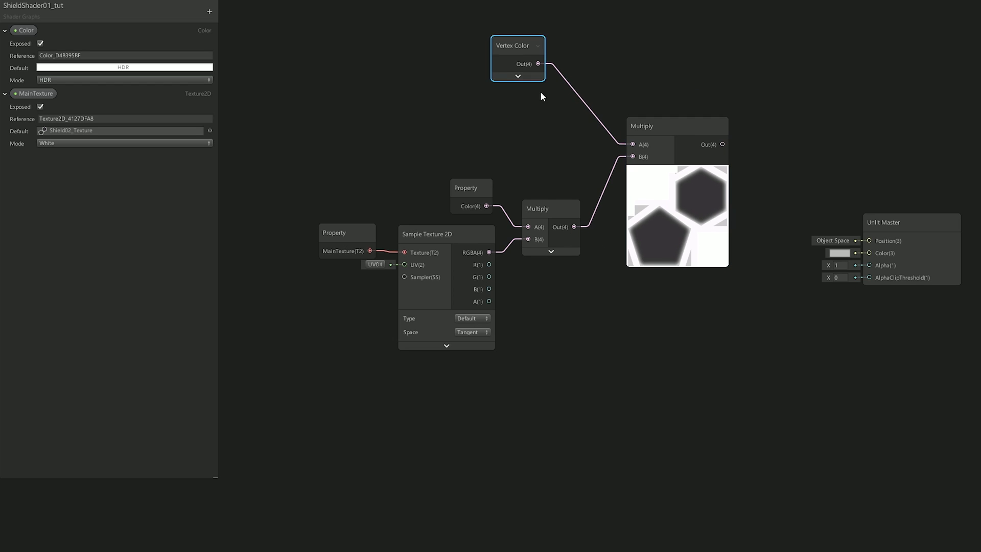
left_click_drag(511, 50, 562, 149)
left_click_drag(657, 145, 655, 176)
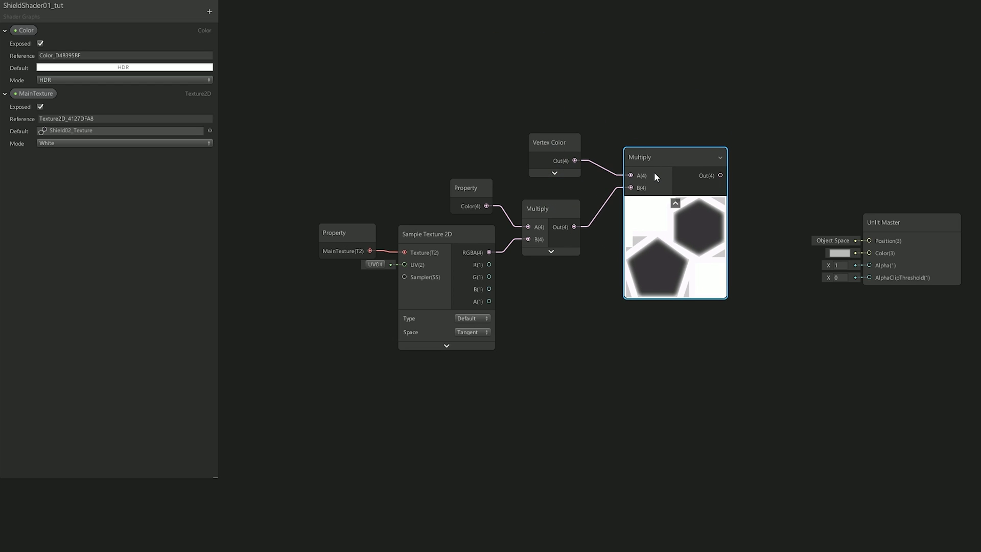
left_click(675, 203)
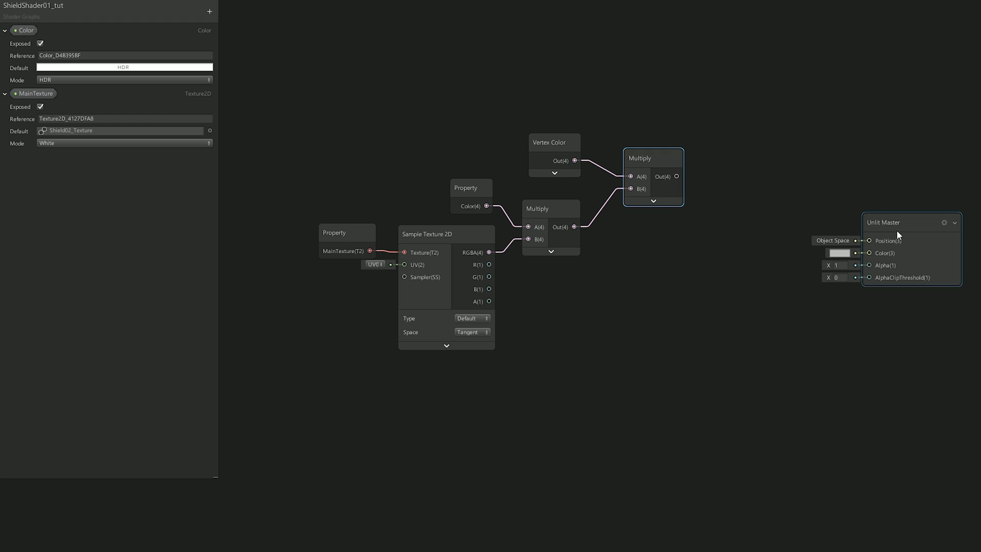
left_click_drag(896, 230, 896, 181)
left_click_drag(676, 176, 868, 206)
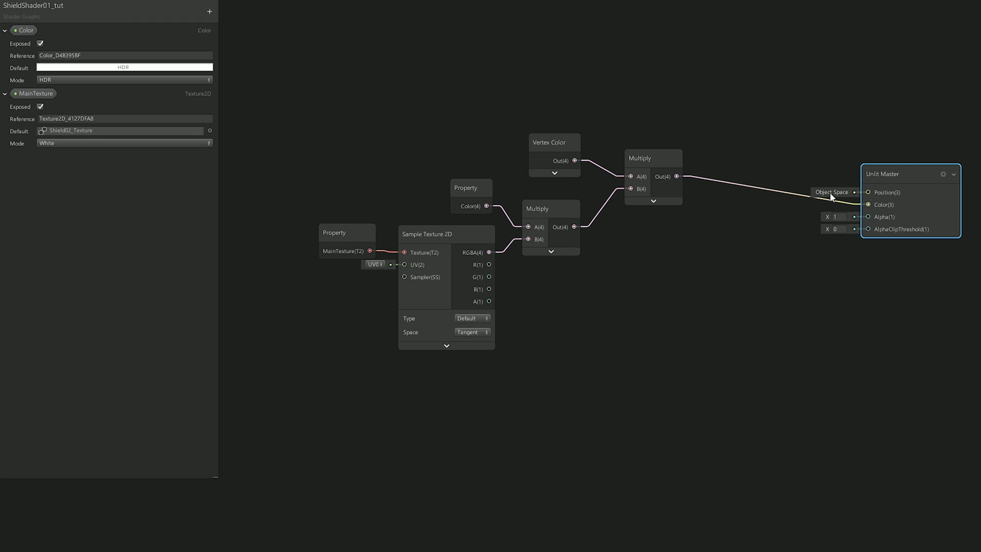
- Add a Fresnel Effect node below the texture nodes
middle_click_drag(730, 231, 797, 227)
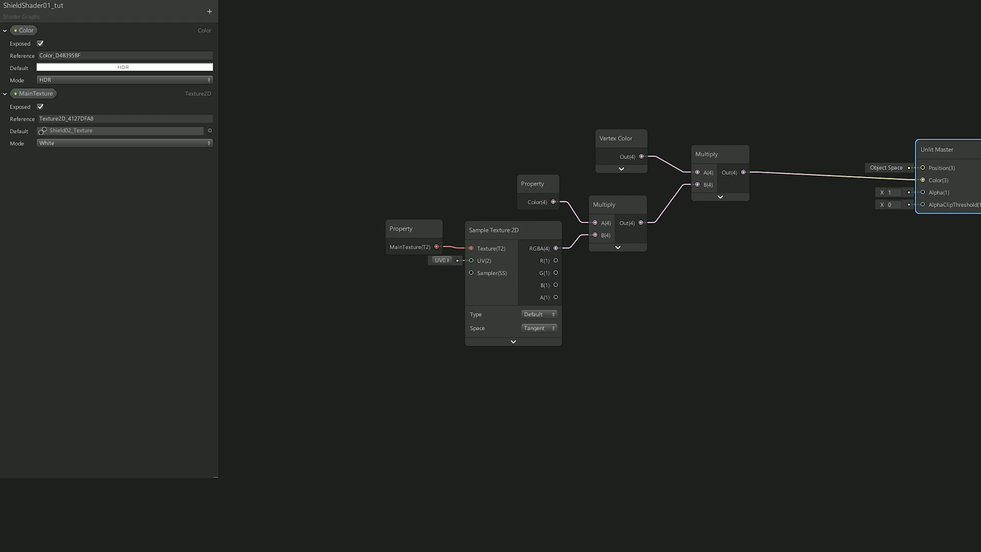
middle_click_drag(684, 396, 703, 281)
key("space")
type("fresn")
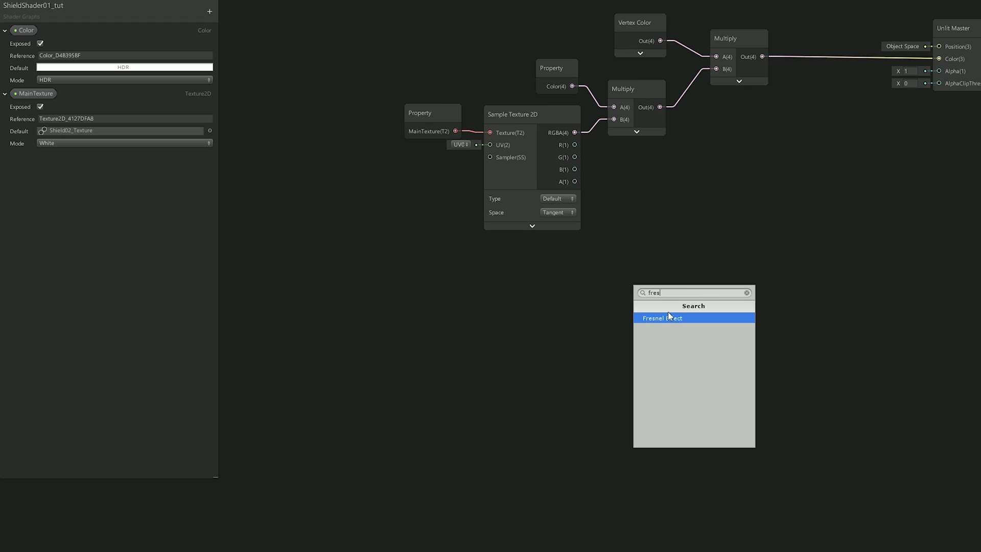
left_click(667, 319)
middle_click_drag(785, 297, 647, 317)
left_click_drag(634, 338, 593, 298)
- Add a Color property named FresnelColor in HDR mode with a white default
left_click(210, 12)
left_click(237, 63)
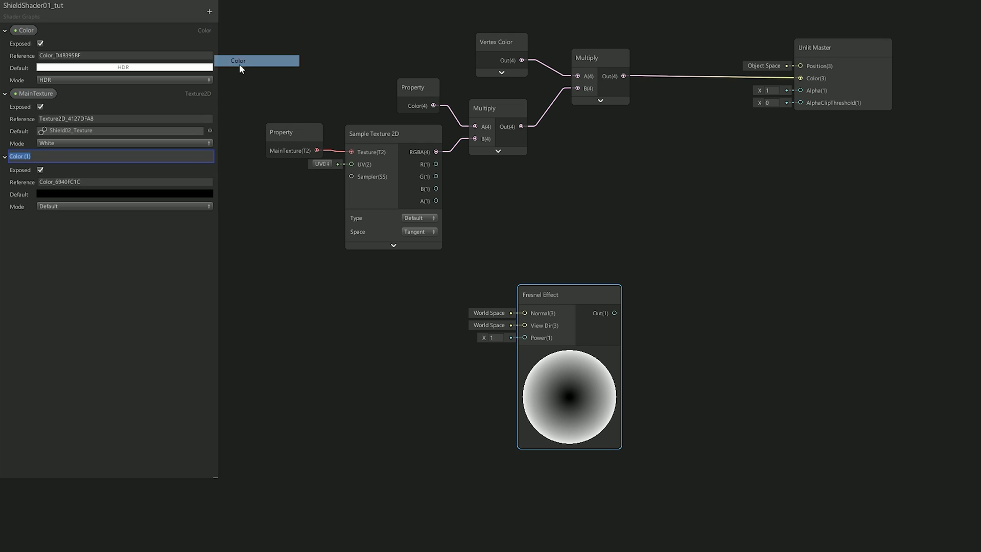
type("FresnelColor")
key("Return")
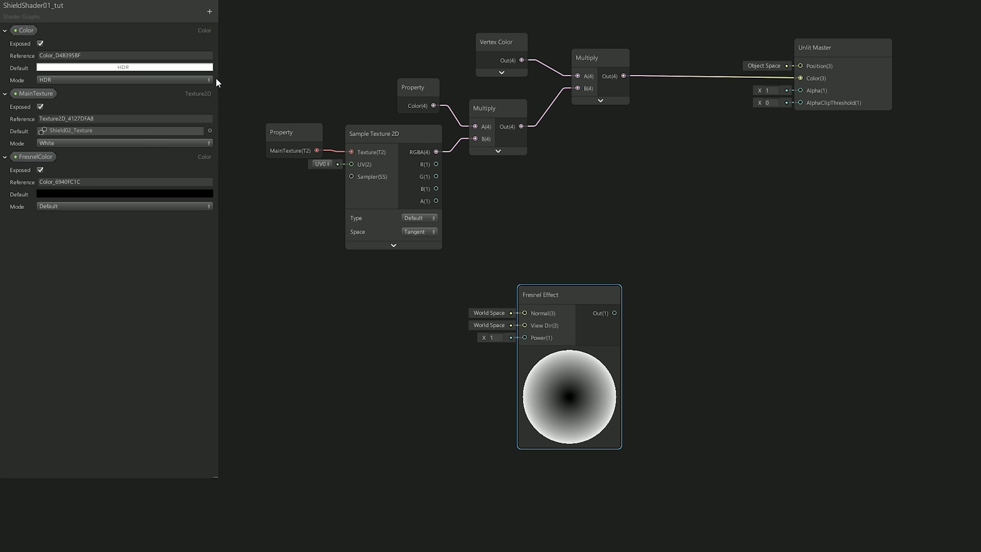
left_click(56, 206)
left_click(65, 225)
left_click(63, 194)
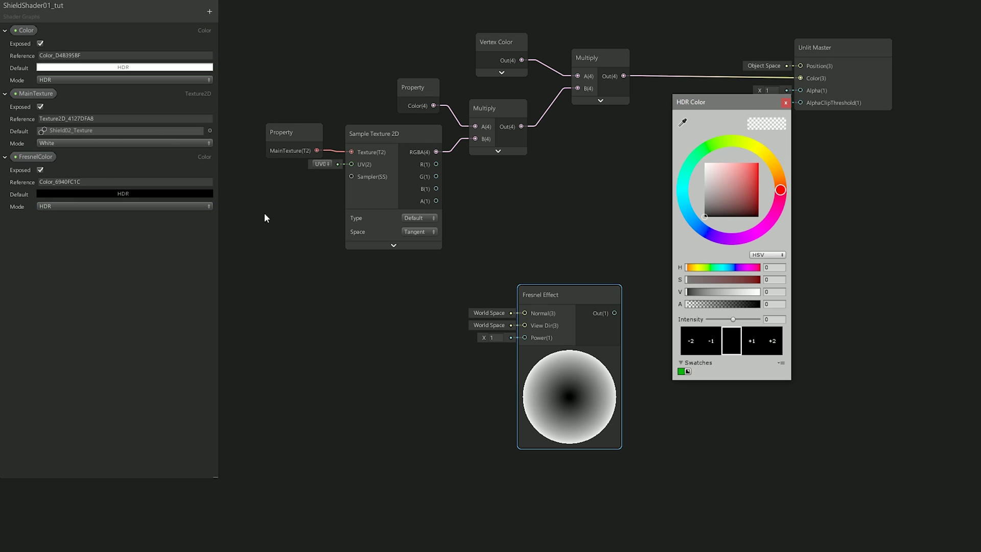
left_click_drag(728, 304, 799, 127)
left_click(786, 103)
- Multiply FresnelColor by the Fresnel Effect, and multiply that with the vertex-coloured texture for the Unlit Master's Color
left_click_drag(33, 157, 598, 262)
left_click(569, 351)
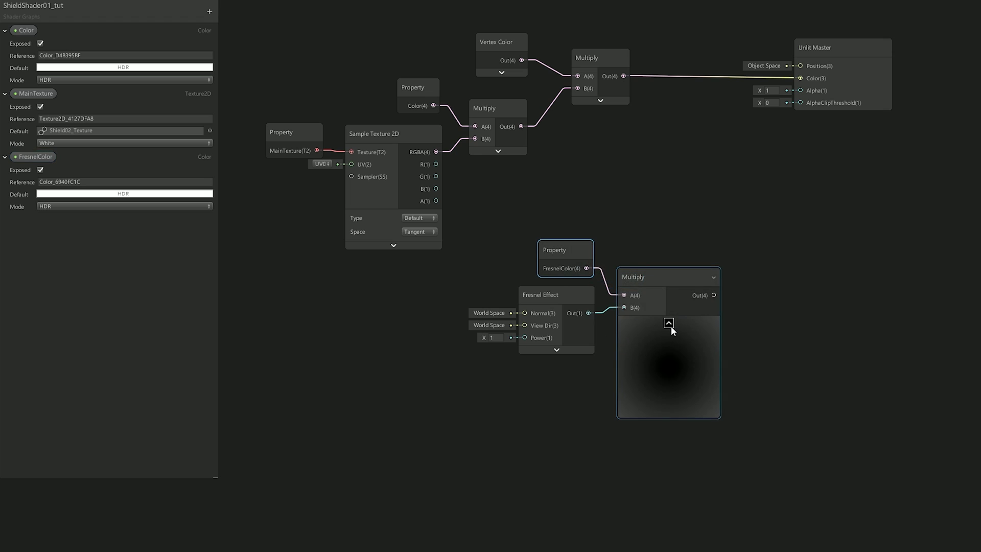
left_click(669, 325)
key("a")
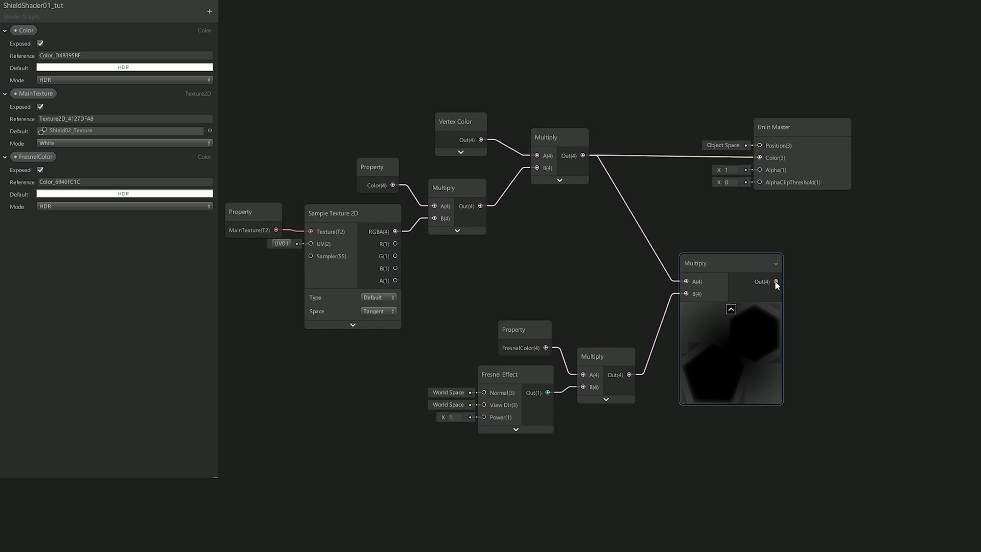
left_click_drag(775, 281, 759, 158)
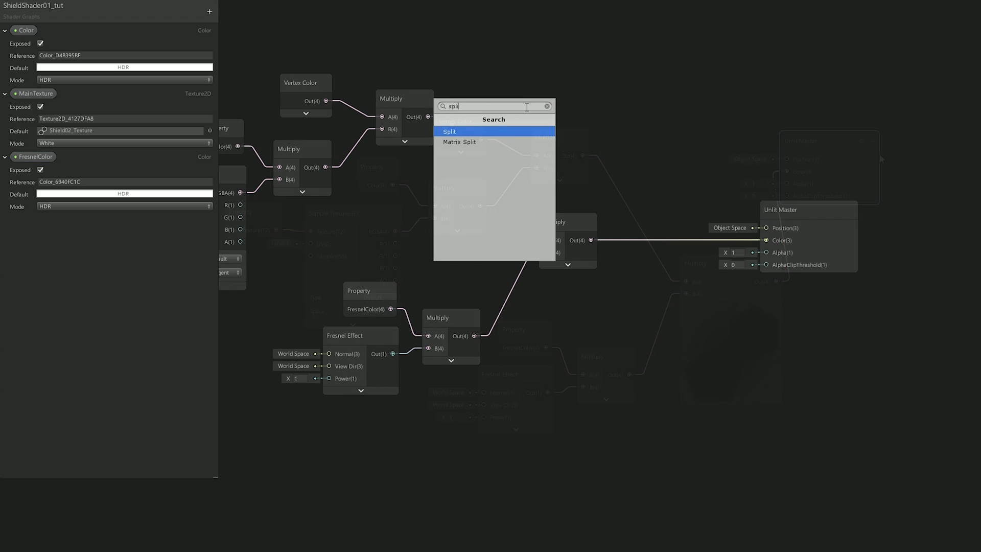
- Split the vertex-coloured texture output, connect its A channel to the Unlit Master's Alpha, and collapse the unused Split ports
key("Return")
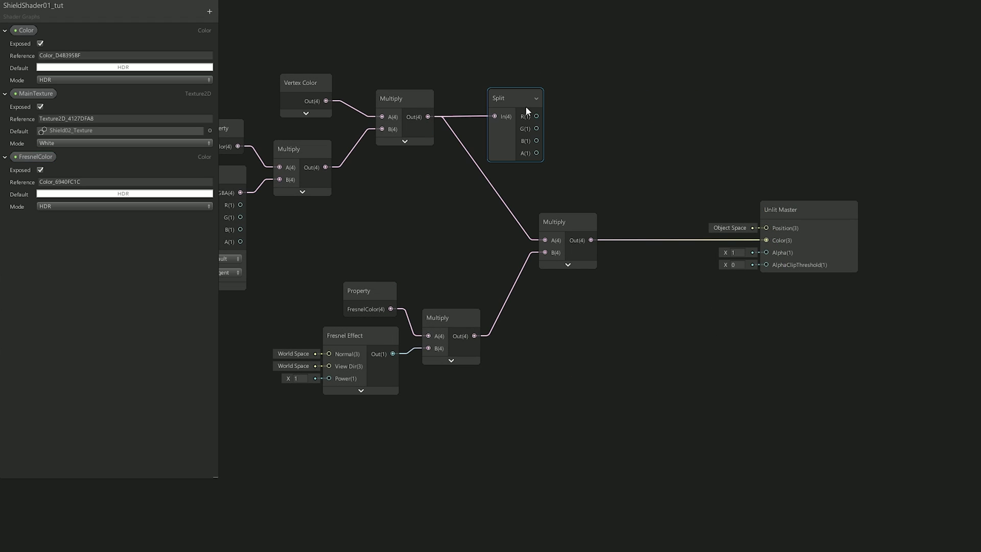
left_click_drag(535, 152, 765, 252)
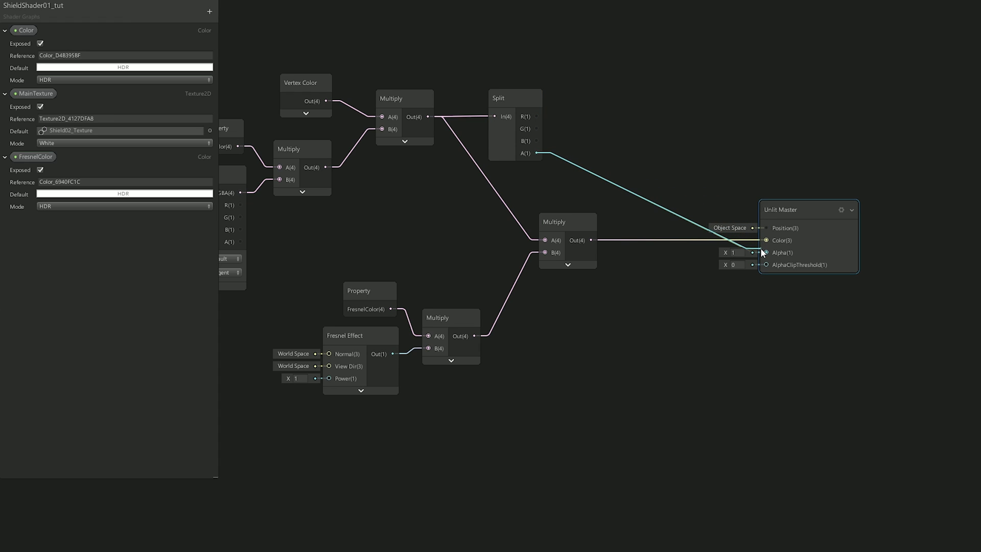
scroll(621, 122, "down", 3)
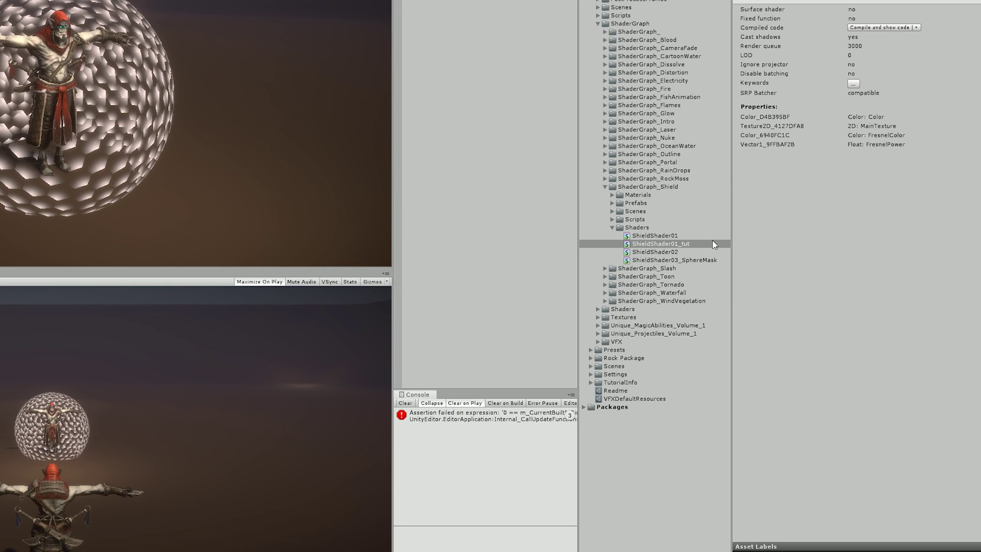
- Create a material from the ShieldShader01_tut shader and assign it to the Shield particle system
right_click(699, 244)
mouse_move(710, 245)
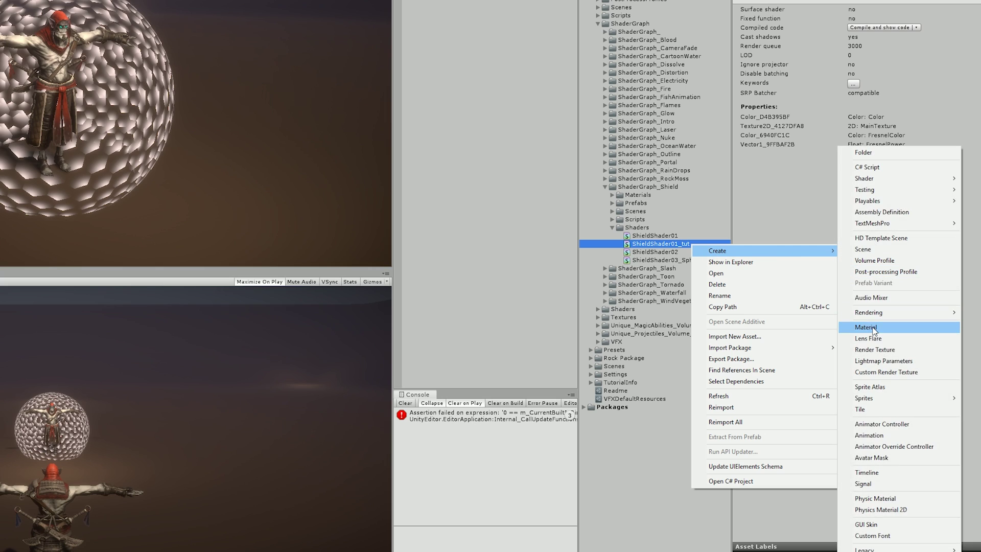
left_click(875, 330)
key("Return")
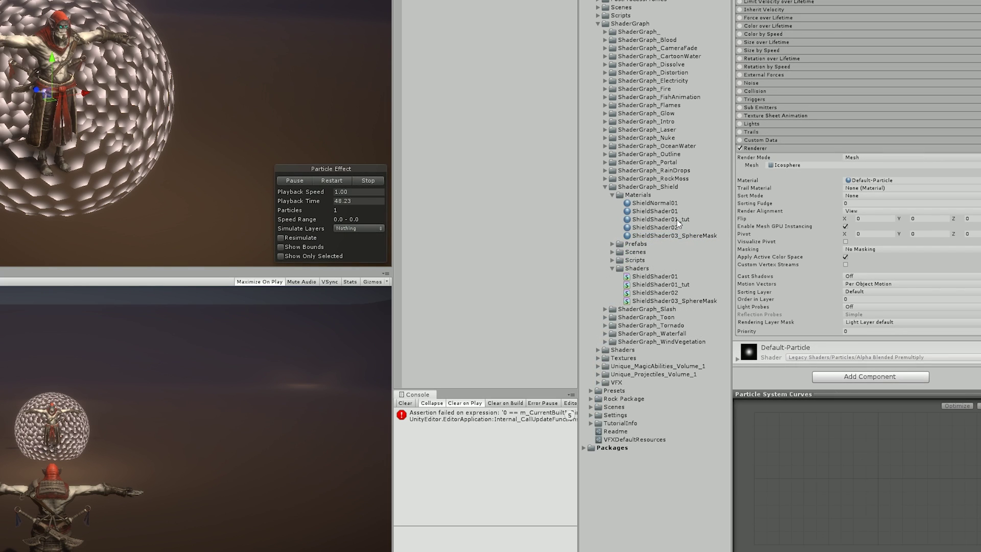
left_click_drag(660, 220, 871, 182)
- Tint the ShieldShader01_tut material with a glowing HDR blue
scroll(286, 166, "up", 3)
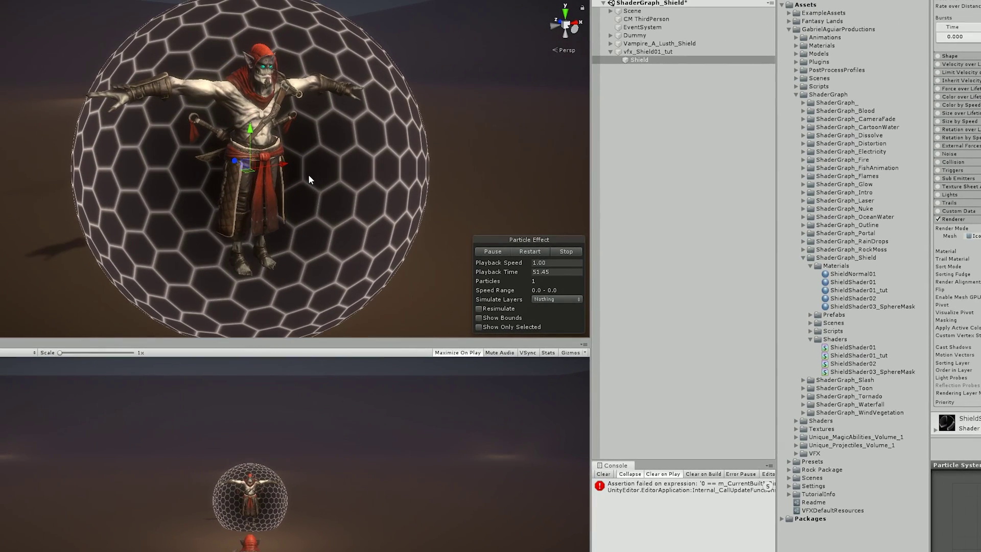
mouse_move(286, 166)
right_mouse_down()
mouse_move(289, 146)
mouse_move(272, 152)
right_mouse_up()
left_click_drag(294, 160, 286, 162, "alt")
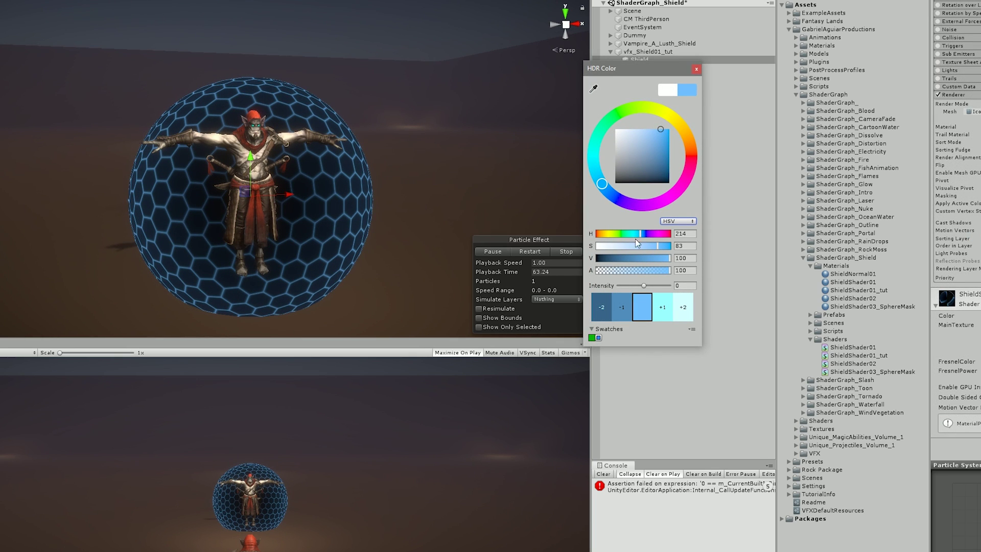
left_click_drag(645, 286, 655, 288)
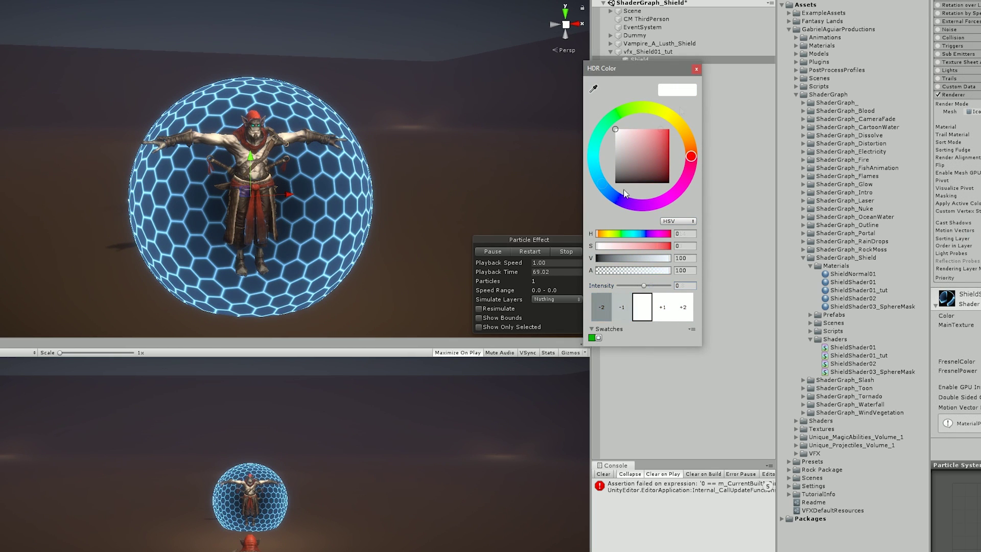
left_click(597, 188)
left_click_drag(598, 195, 615, 195)
left_click_drag(656, 135, 659, 131)
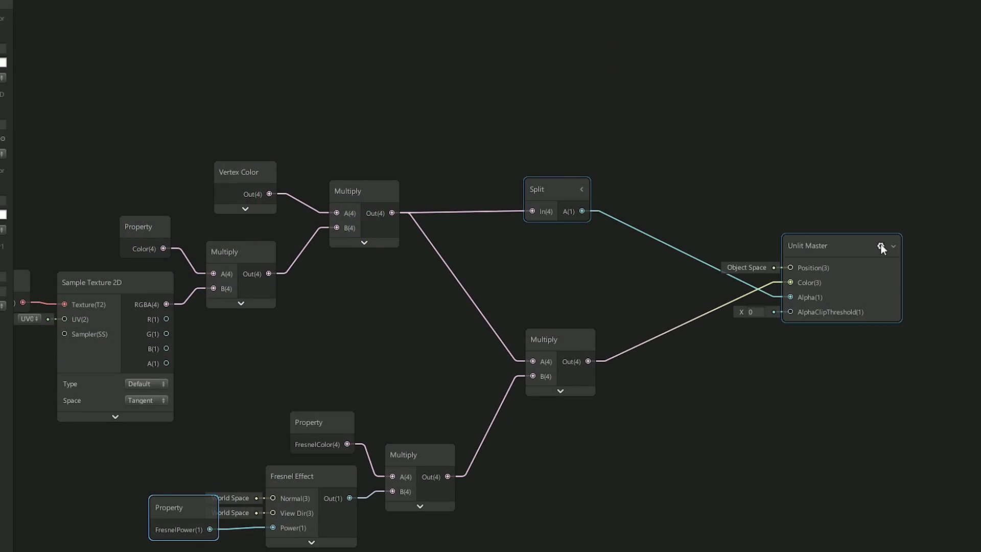
- Change the Unlit Master node's blend mode to Additive
left_click(880, 245)
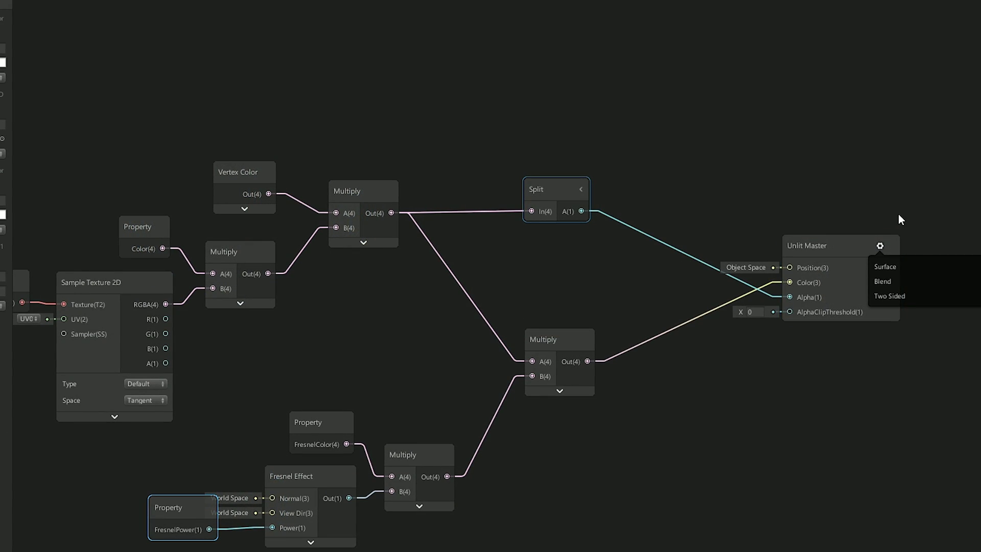
middle_click_drag(898, 213, 622, 200)
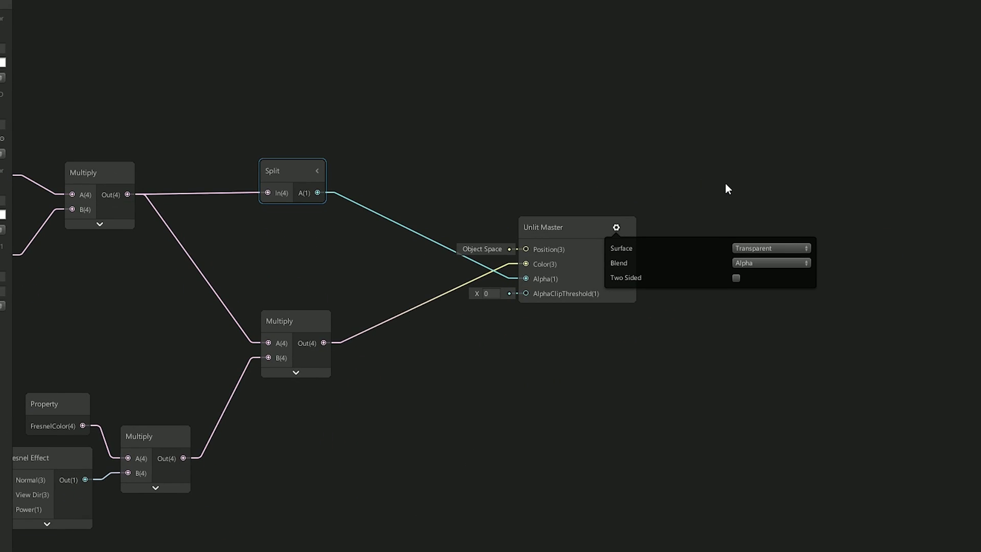
left_click(761, 263)
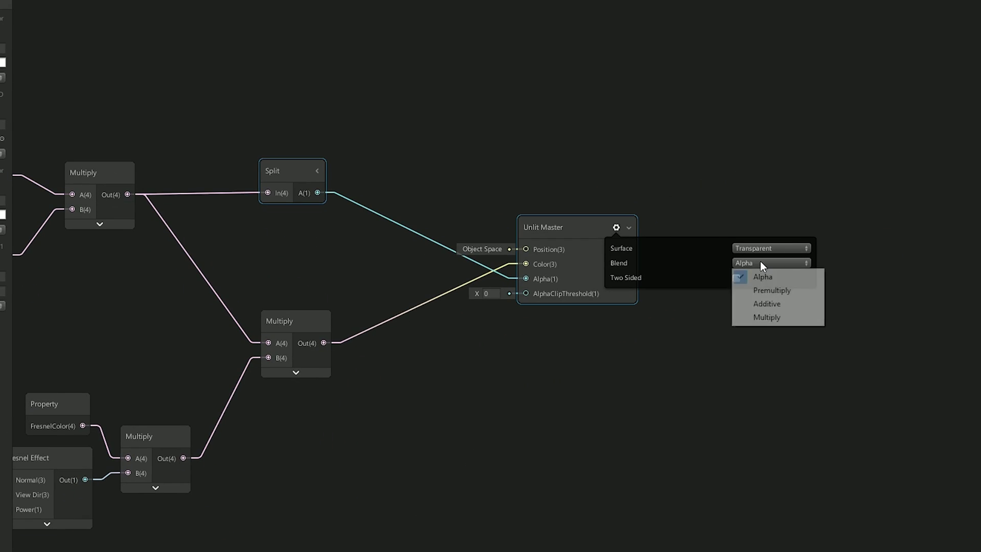
left_click(775, 302)
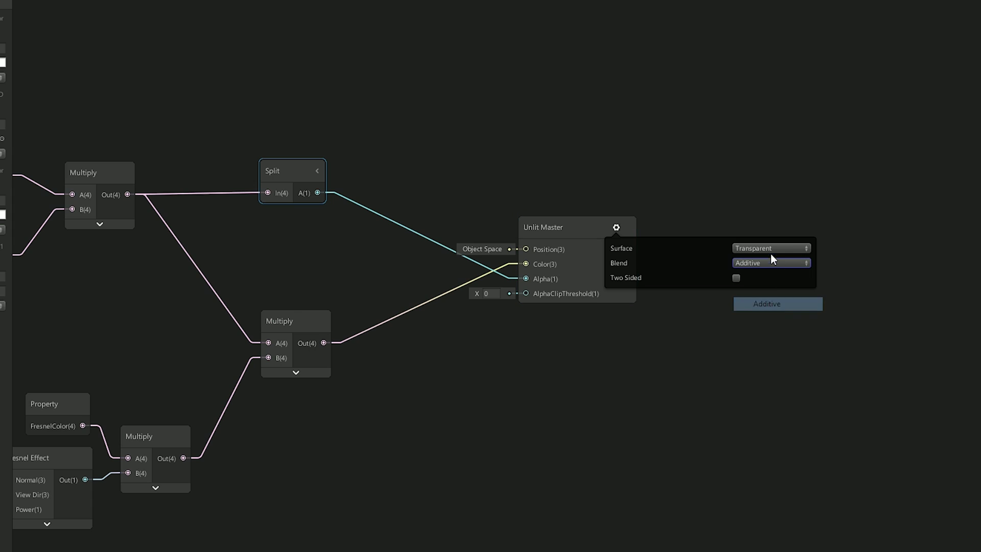
- Raise the HDR intensity of the ShieldShader01_tut material's Color for a stronger glow
left_click(615, 231)
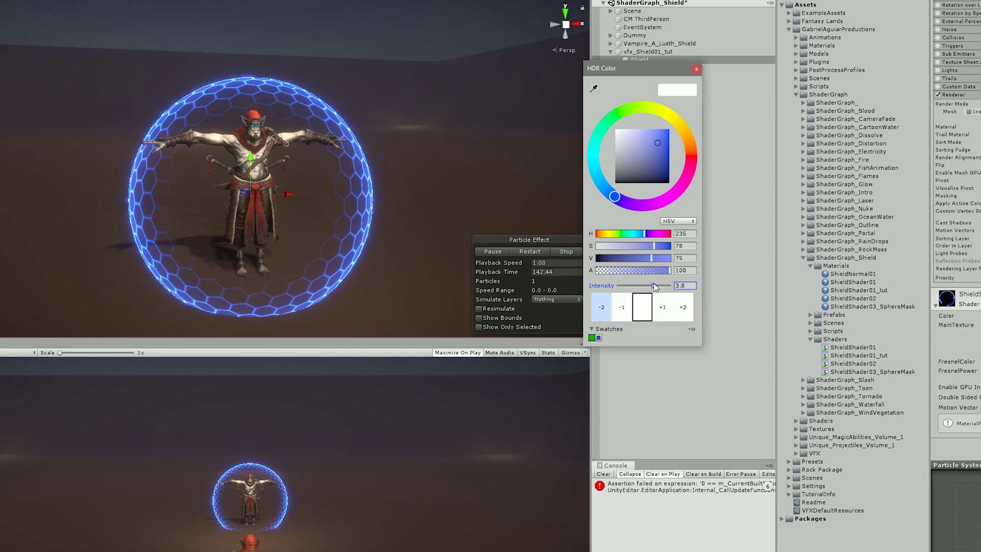
left_click_drag(654, 287, 660, 286)
left_click(696, 69)
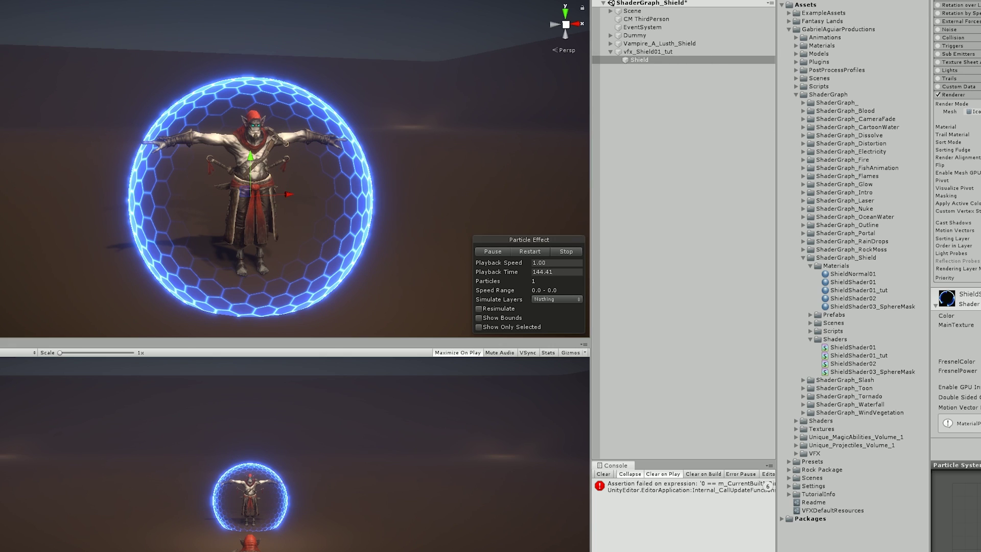
- Adjust the FresnelColor of the ShieldShader01_tut material in its HDR colour picker
left_click(979, 361)
left_click_drag(686, 134, 602, 236)
left_click(577, 209)
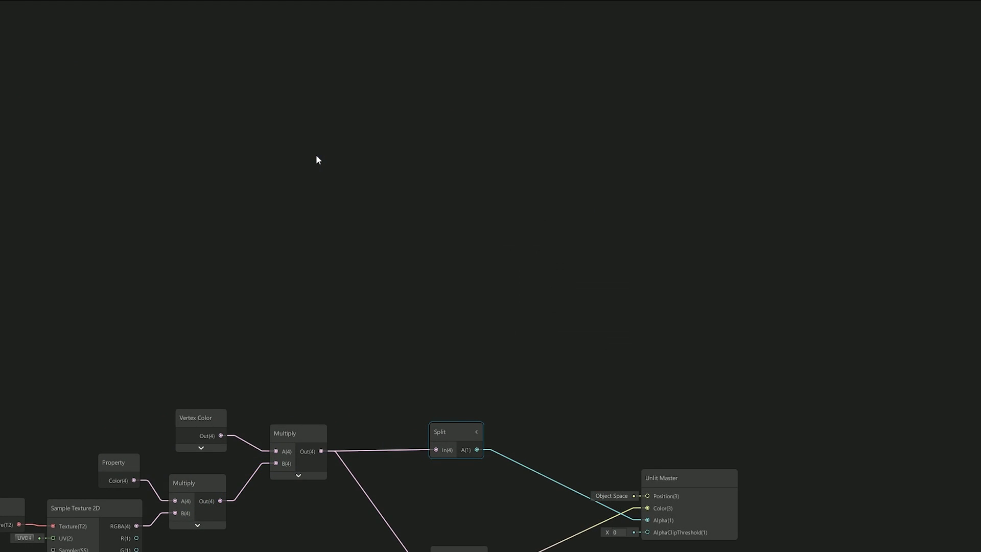
- Add an Object-space Position node and route it through an Add node into the Unlit Master's Position input
key("space")
type("pos")
key("Return")
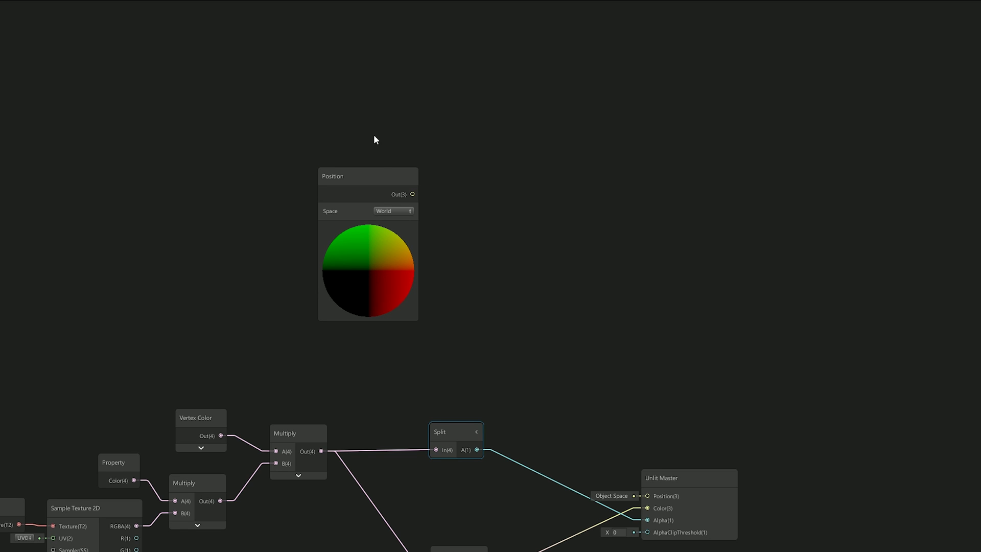
left_click(391, 211)
left_click(399, 222)
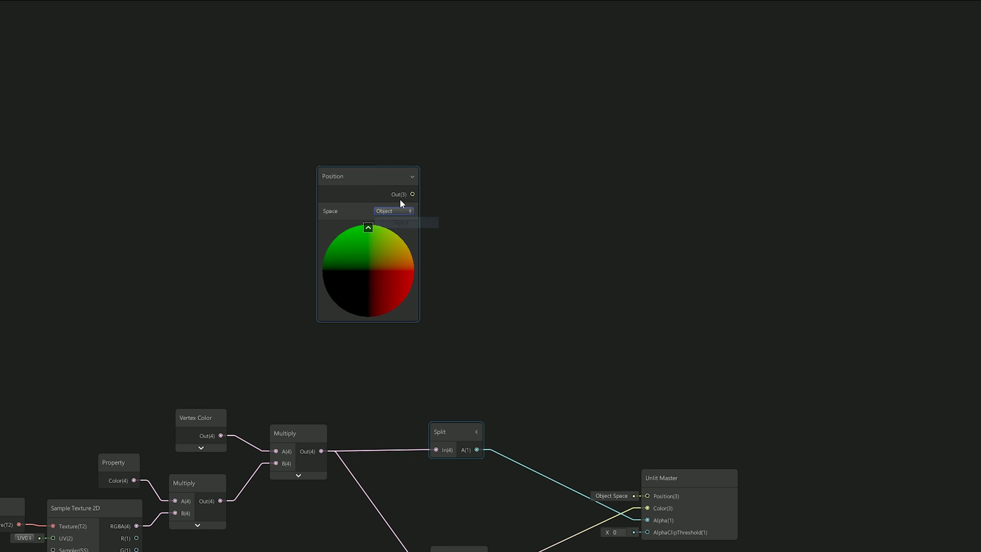
left_click(368, 227)
left_click_drag(354, 178, 387, 226)
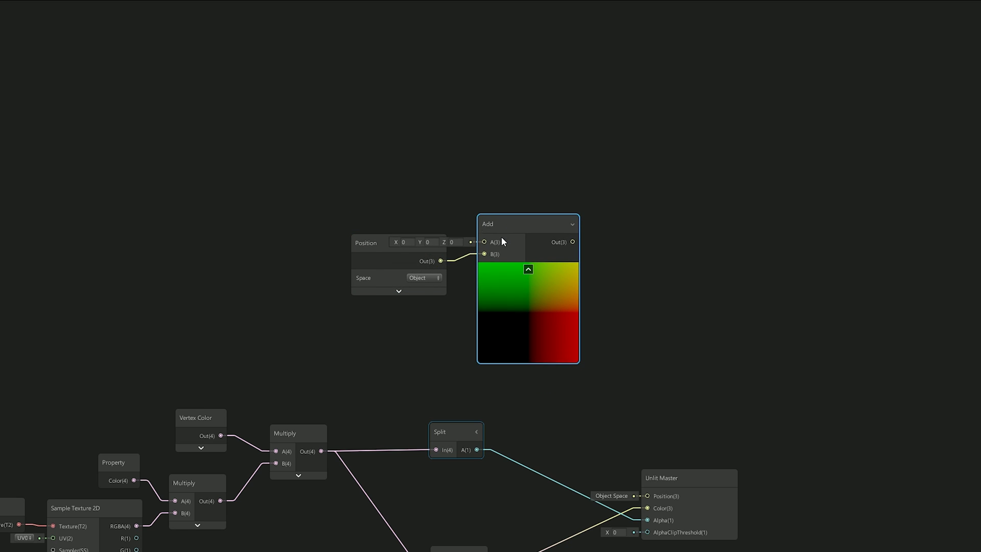
left_click(528, 275)
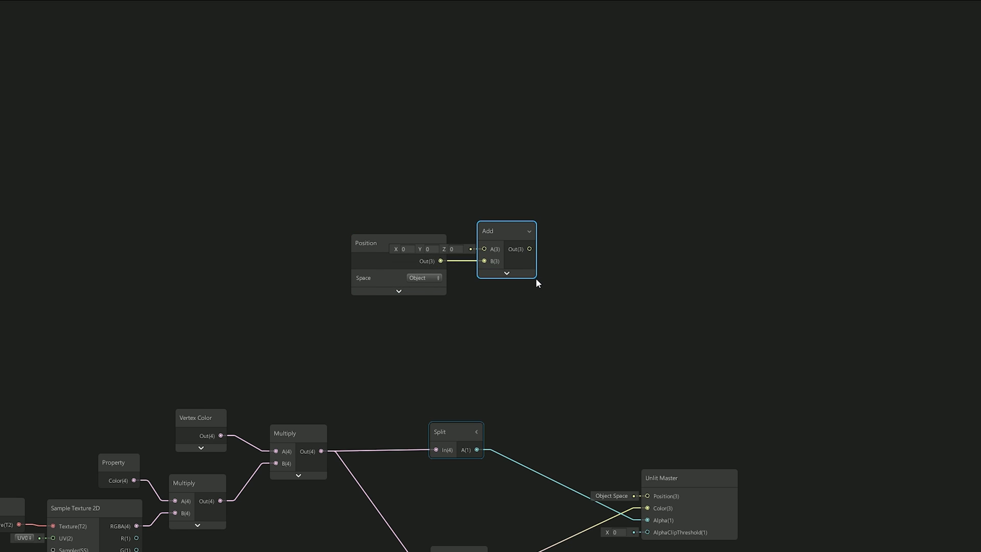
left_click_drag(531, 250, 647, 496)
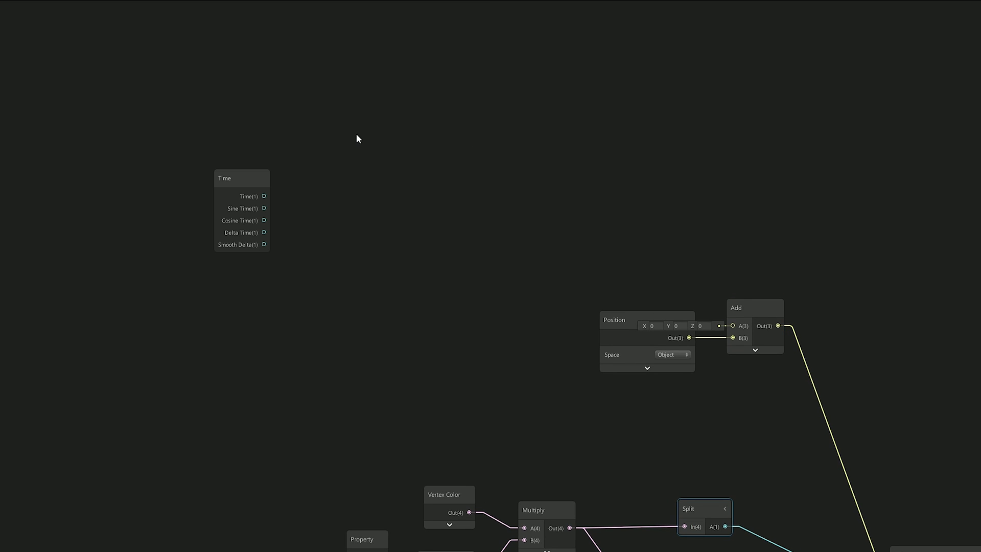
- Connect the Time output to a new Multiply node's B input and feed the product into a Sine node
key("space")
type("multiply")
key("Return")
left_click_drag(263, 196, 364, 185)
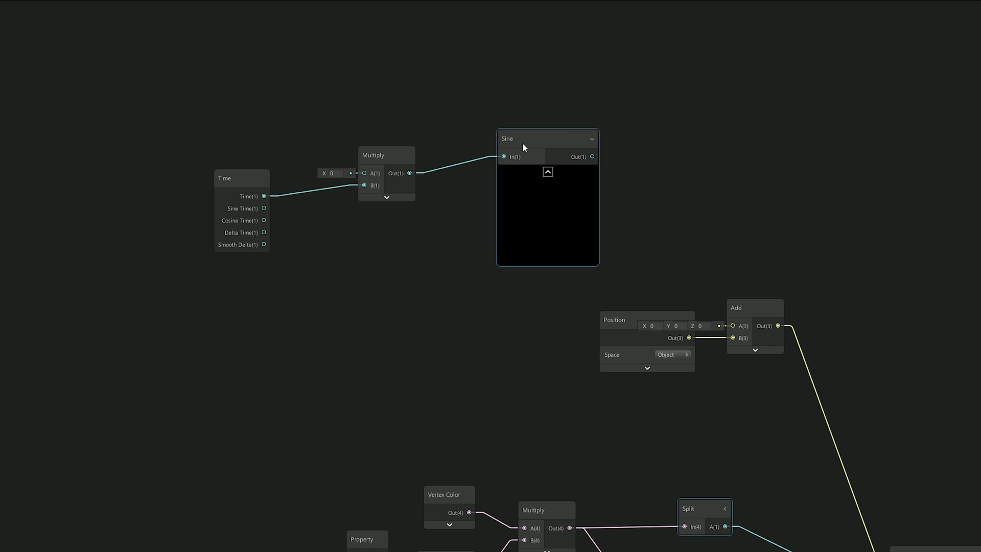
left_click_drag(522, 143, 461, 163)
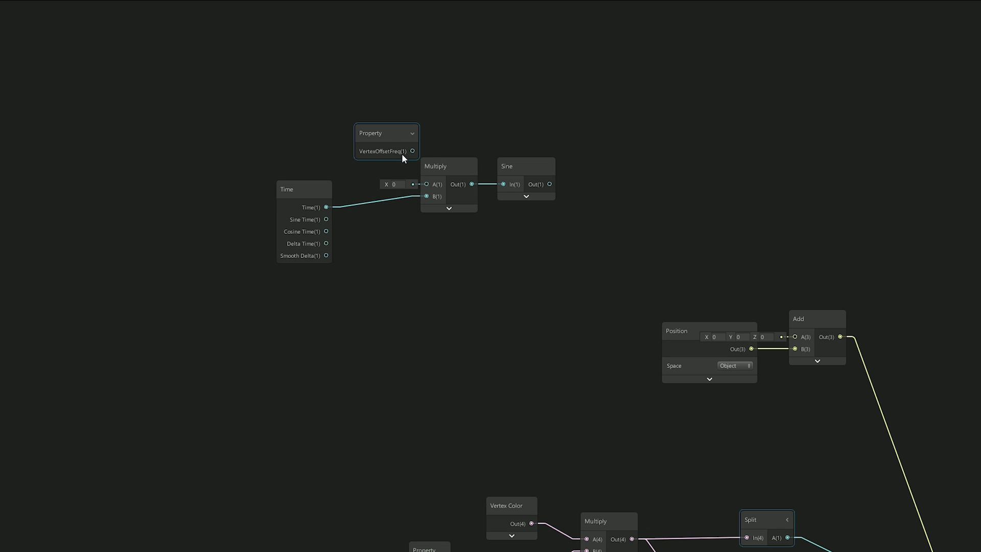
- Connect the VertexOffsetFreq property to the Time Multiply's A input and collapse the Time node's unused outputs
left_click_drag(412, 151, 427, 184)
left_click_drag(386, 142, 364, 146)
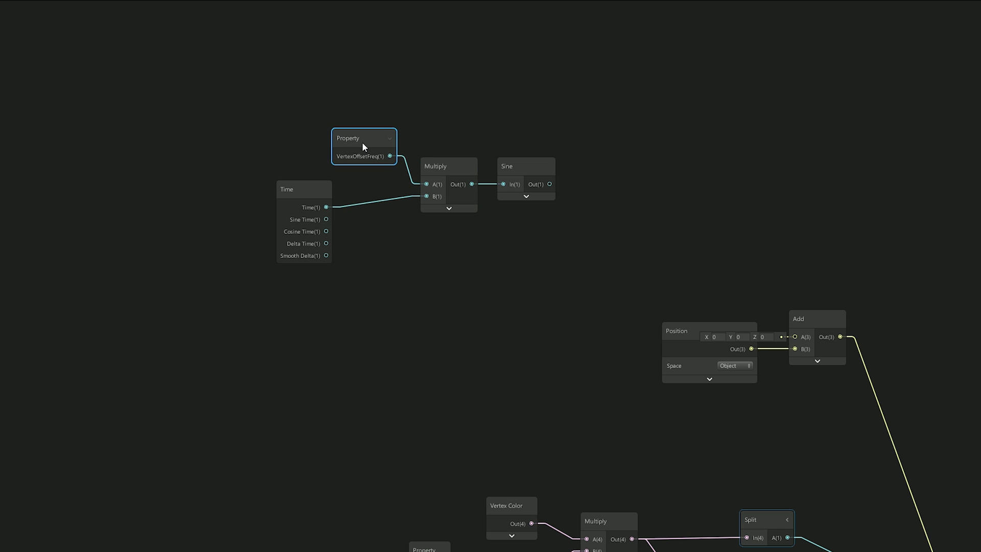
left_click_drag(316, 187, 371, 183)
left_click(386, 189)
left_click(373, 174)
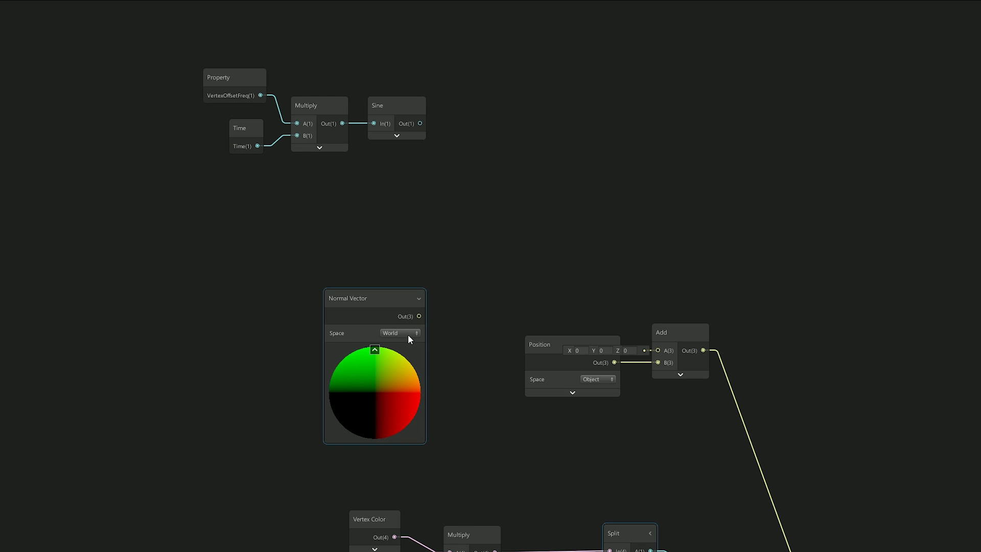
- Set the Normal Vector node to Object space, collapse its preview and move it higher in the graph
left_click(408, 333)
left_click(414, 352)
left_click_drag(397, 317, 377, 275)
left_click(357, 308)
- Multiply the VertexOffsetDirection property by the Normal Vector output in a new Multiply node
left_click(1, 11)
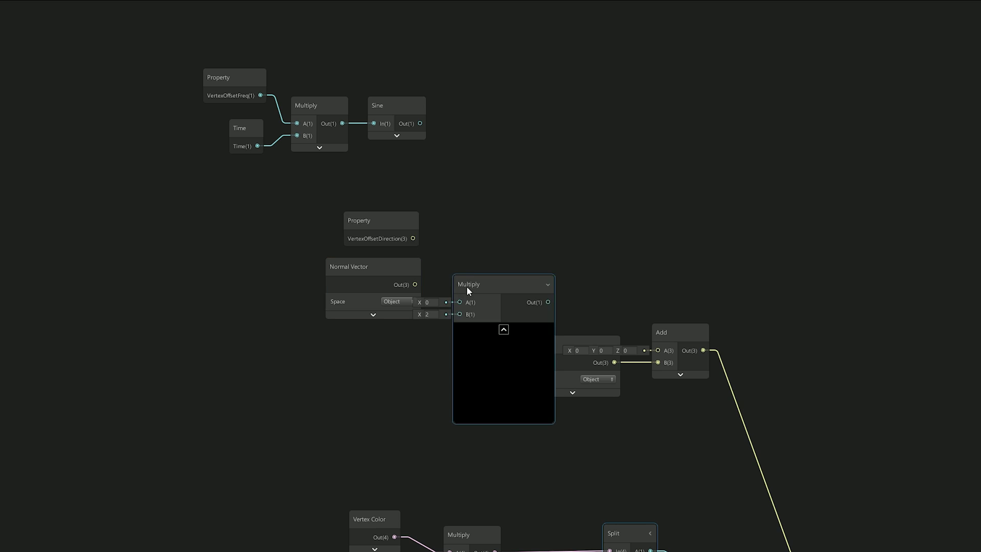
left_click_drag(467, 286, 472, 238)
left_click_drag(412, 238, 477, 235)
left_click(512, 283)
left_click(547, 206)
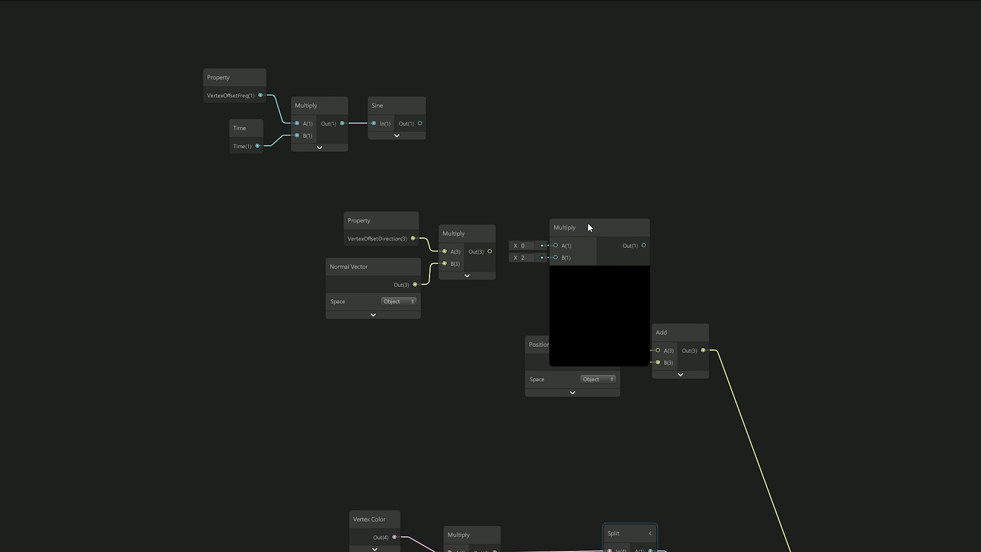
- Combine the Sine output (A) and the offset-direction product (B) in another Multiply node and collapse its preview
left_click_drag(588, 225, 575, 154)
left_click_drag(490, 251, 545, 189)
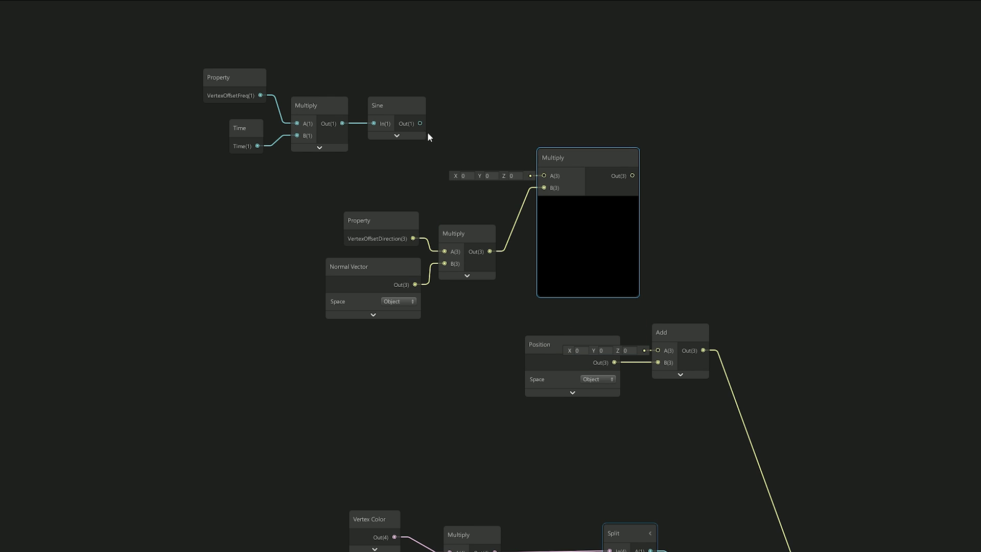
left_click_drag(420, 123, 544, 175)
left_click_drag(399, 126, 462, 132)
left_click(587, 203)
left_click(589, 203)
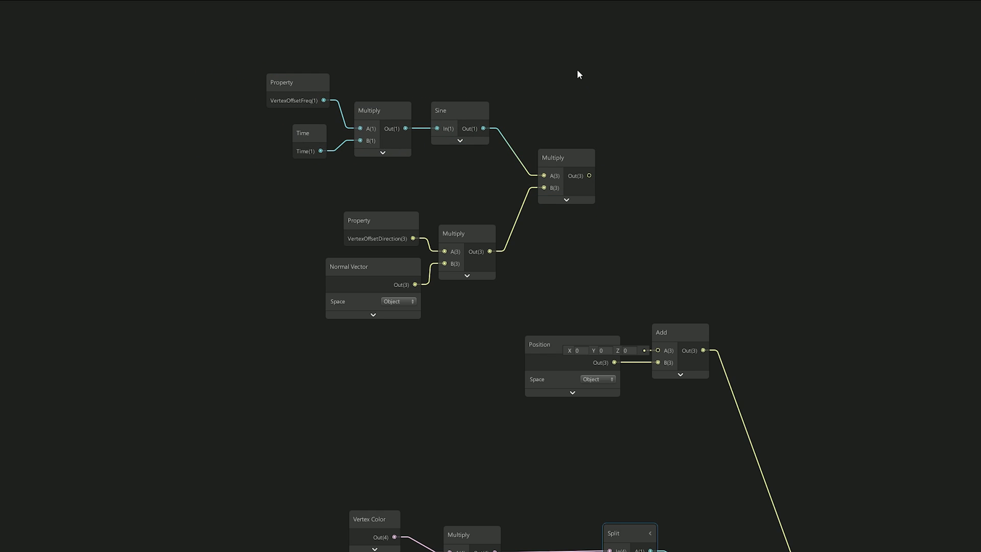
- Connect the vertex-offset Multiply output to the Add node's A input and tidy the layout of the offset nodes
left_click_drag(211, 254, 204, 280)
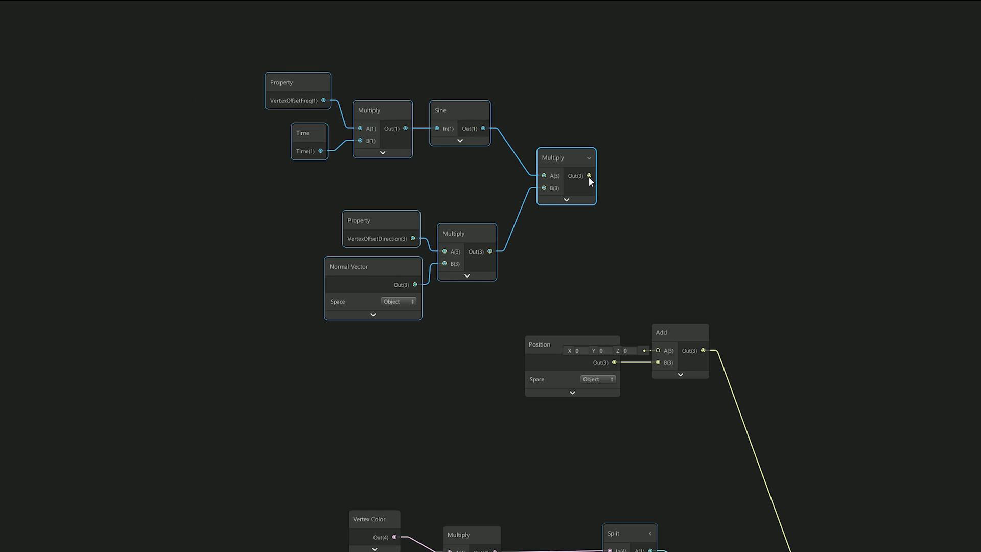
left_click_drag(589, 176, 660, 351)
left_click(559, 347)
left_click_drag(558, 349, 557, 401)
left_click_drag(566, 320, 152, 68)
left_click_drag(584, 198, 588, 276)
left_click(609, 214)
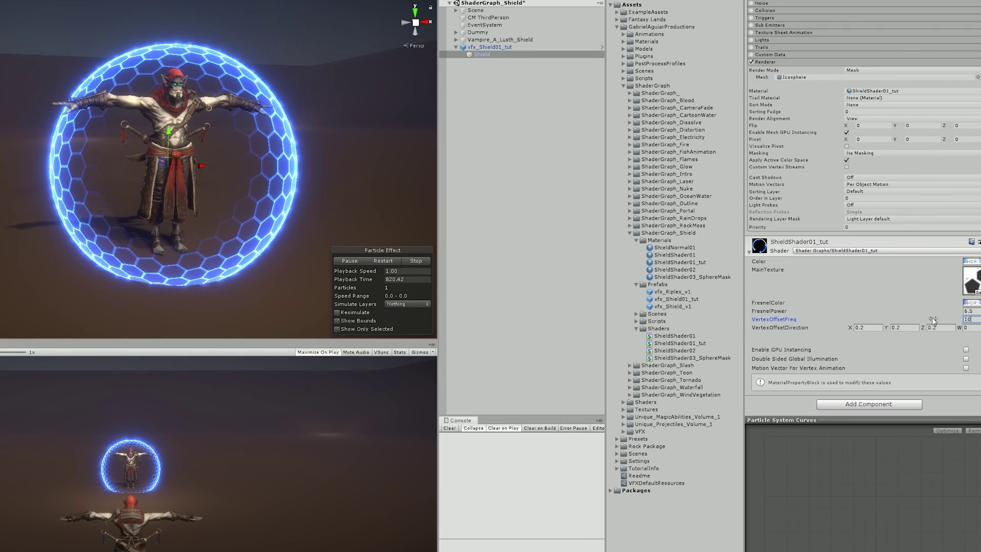
- Try a VertexOffsetFreq of 2 with the VertexOffsetDirection Y at -0.2 on the shield material
left_click_drag(972, 319, 932, 320)
type("2")
key("Tab")
left_click(900, 327)
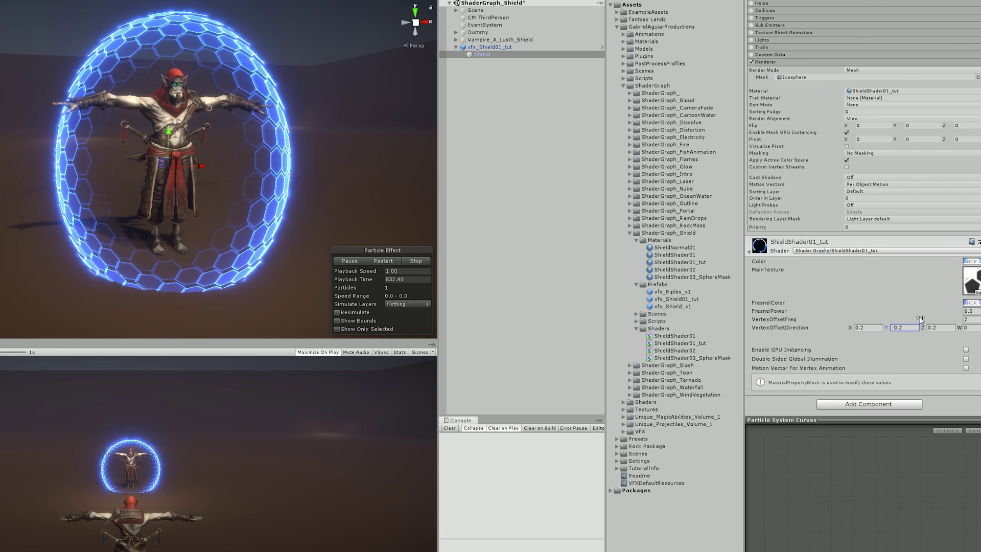
- Set the shield material's VertexOffsetFreq to 1
left_click(976, 319)
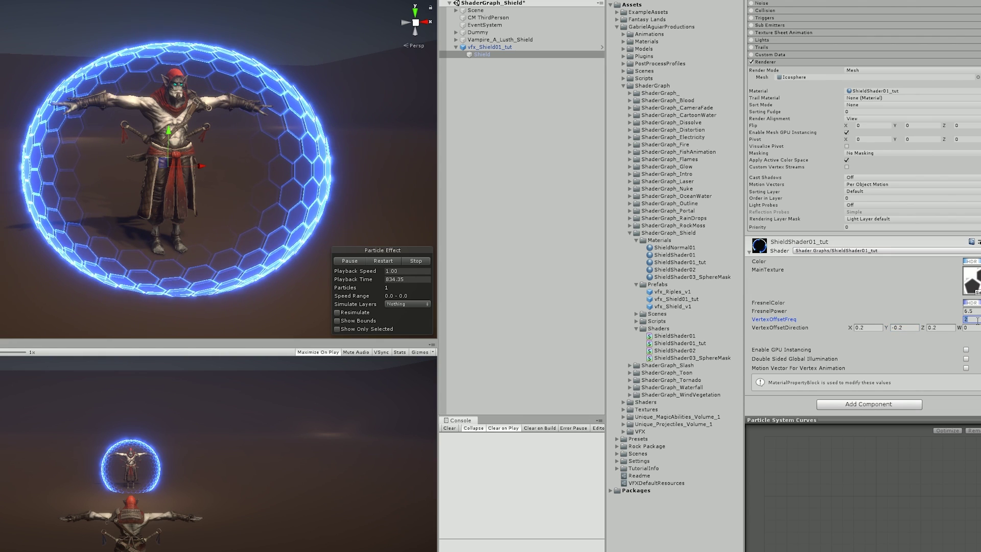
key("Tab")
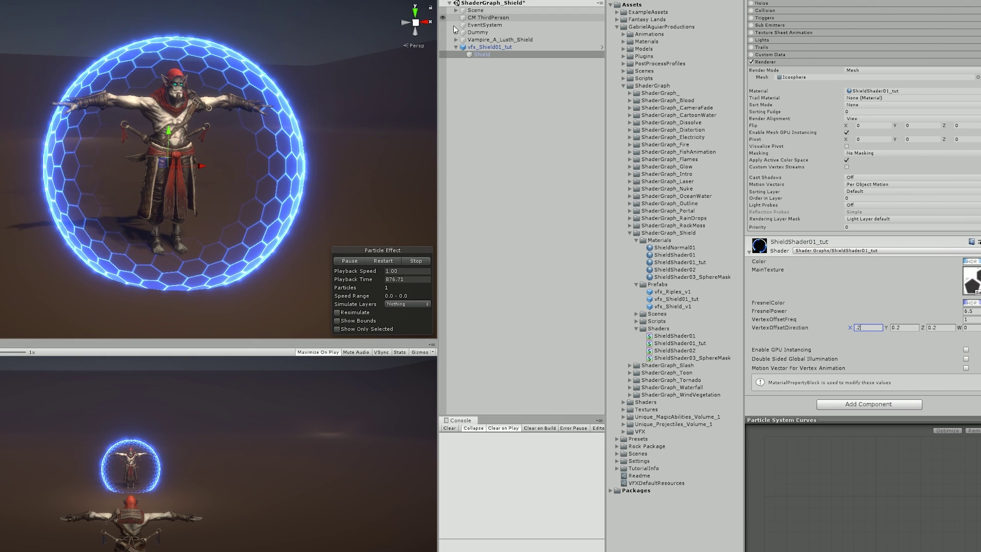
- Add a Sphere Collider to vfx_Shield01_tut and set its radius to 1.6
left_click(490, 47)
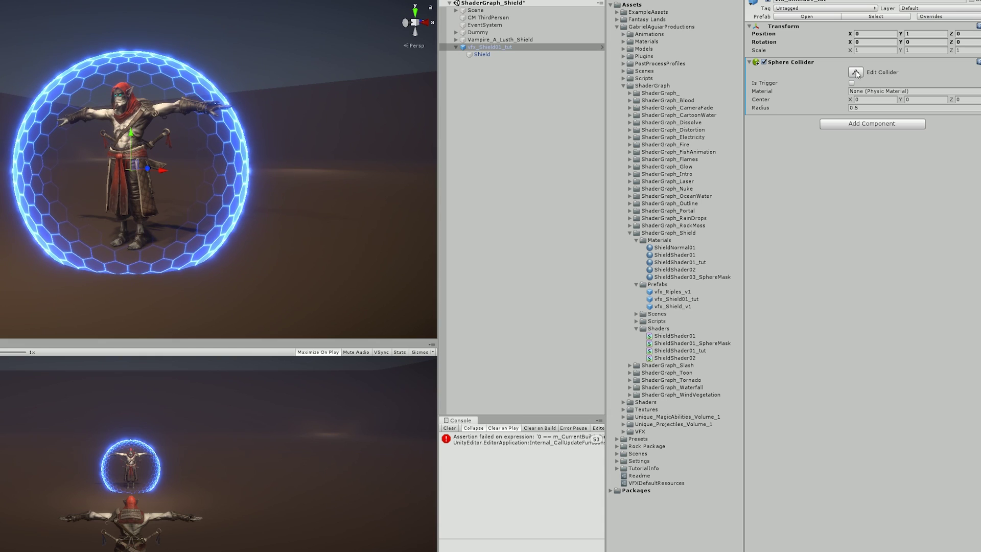
left_click(856, 74)
left_click(863, 107)
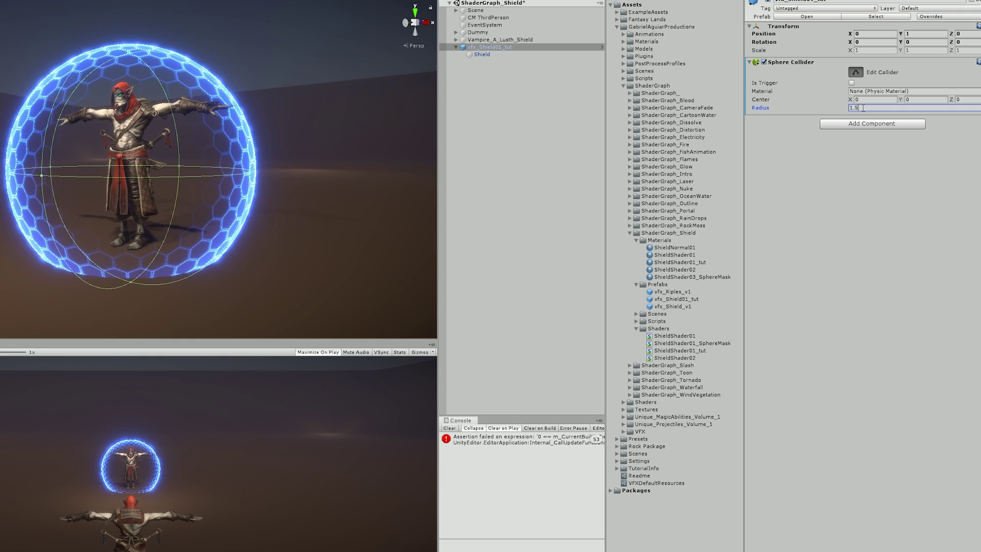
left_click_drag(842, 108, 841, 105)
- Add a Rigidbody component to vfx_Shield01_tut
left_click(853, 124)
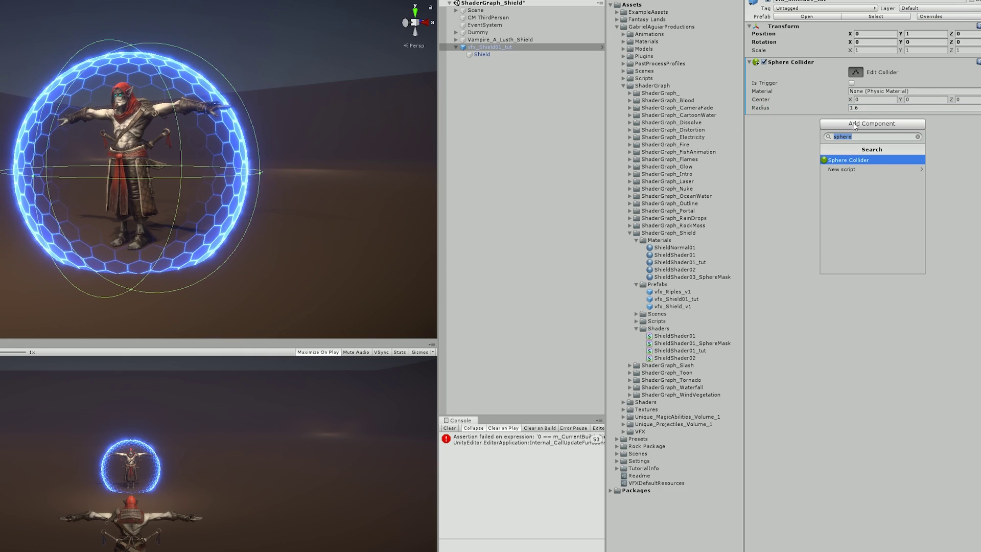
type("rigid")
key("Return")
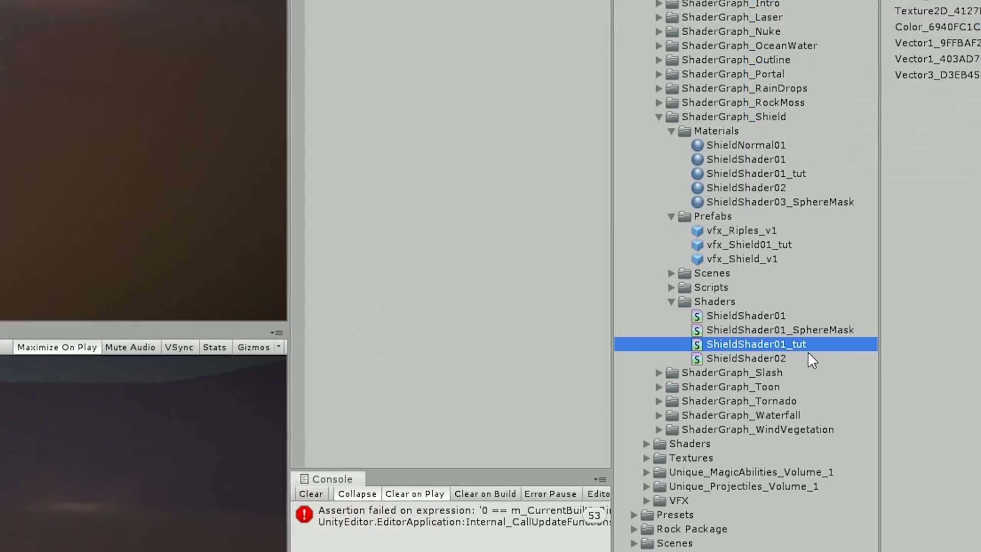
- Duplicate the ShieldShader01_tut shader and name the copy ShieldShader01_tut_SphereMask
key("ctrl+d")
left_click(813, 357)
key("End")
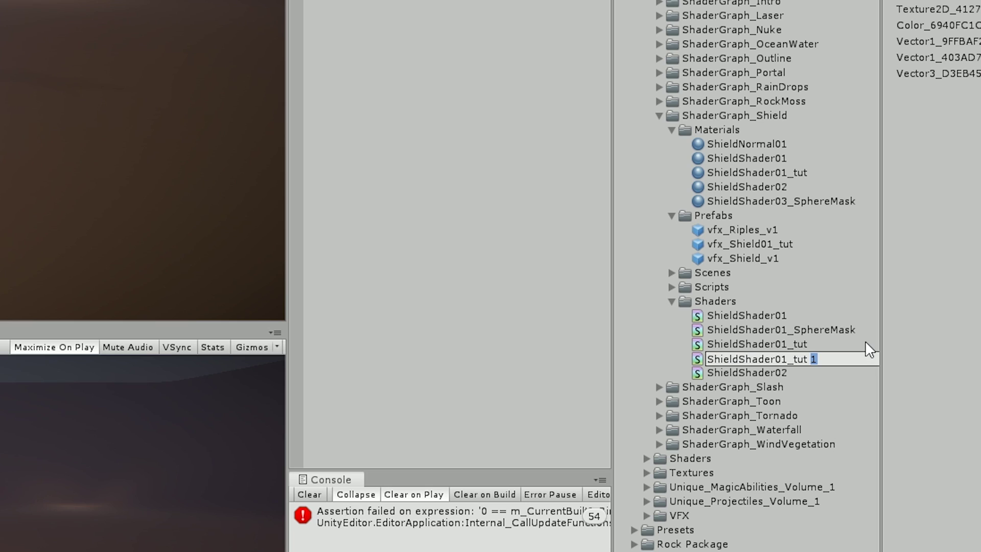
key("BackSpace")
key("BackSpace")
type("_SphereMask")
key("Return")
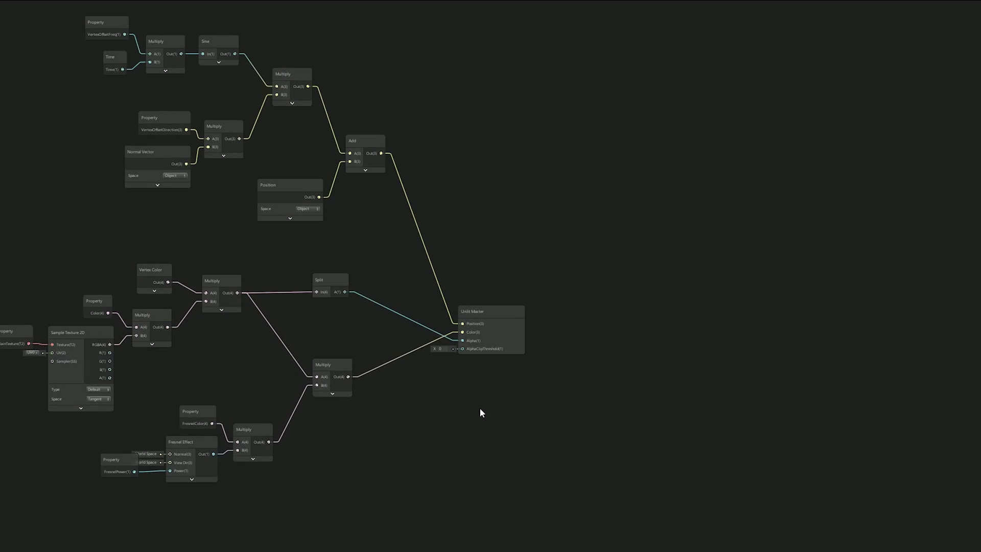
- Delete the Fresnel Effect, its FresnelColor and FresnelPower properties, and both Fresnel Multiply nodes from the duplicated shader graph
middle_click_drag(480, 408, 727, 372)
scroll(559, 404, "up", 2)
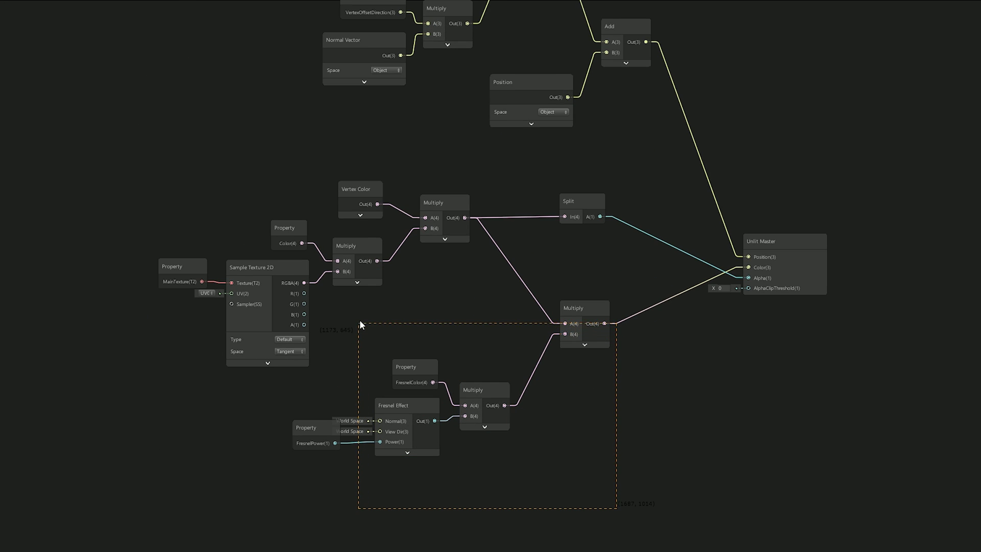
left_click_drag(360, 325, 360, 325)
key("Delete")
key("Delete")
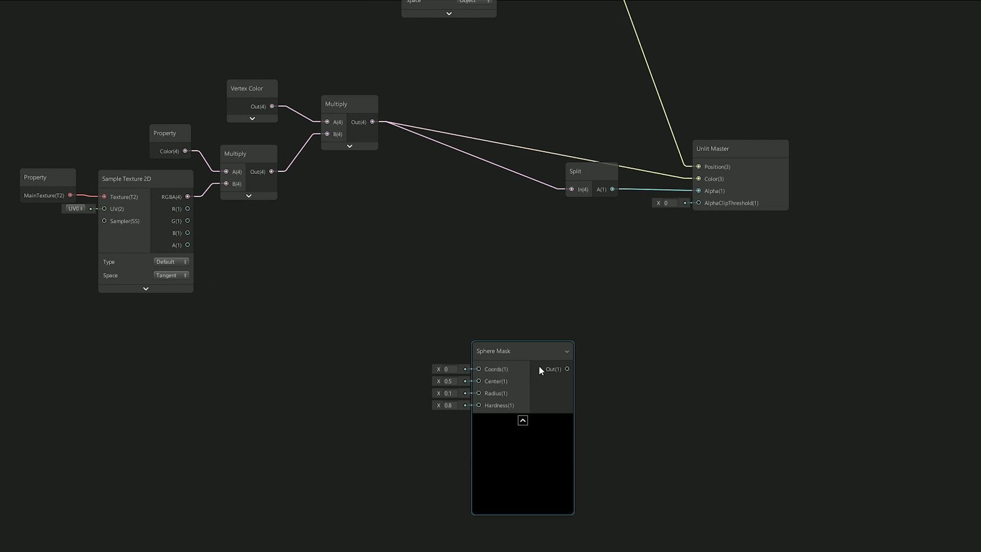
- Add a Sphere Mask node and connect a World-space Position node to its Coords input
left_click_drag(536, 366, 482, 336)
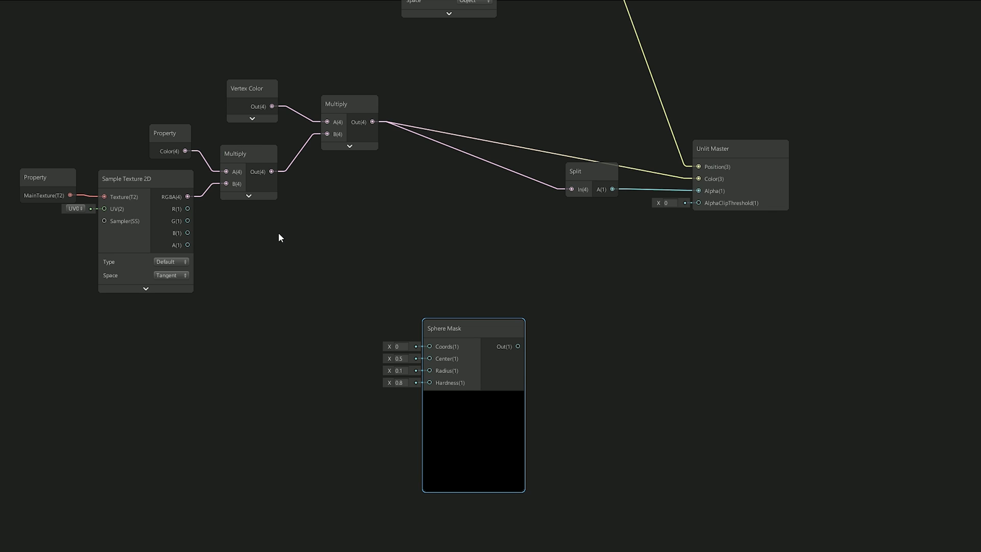
left_click(313, 266)
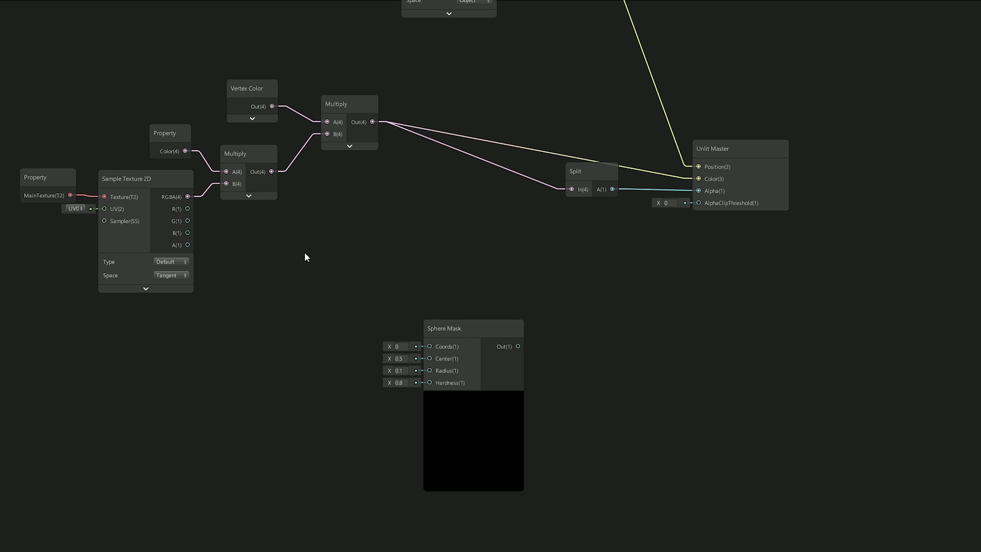
key("space")
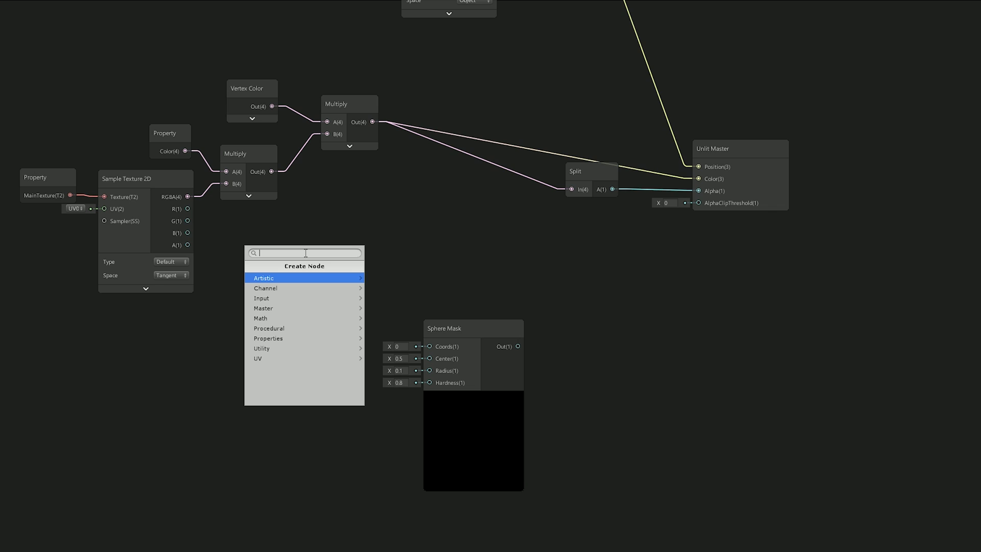
type("position")
key("Return")
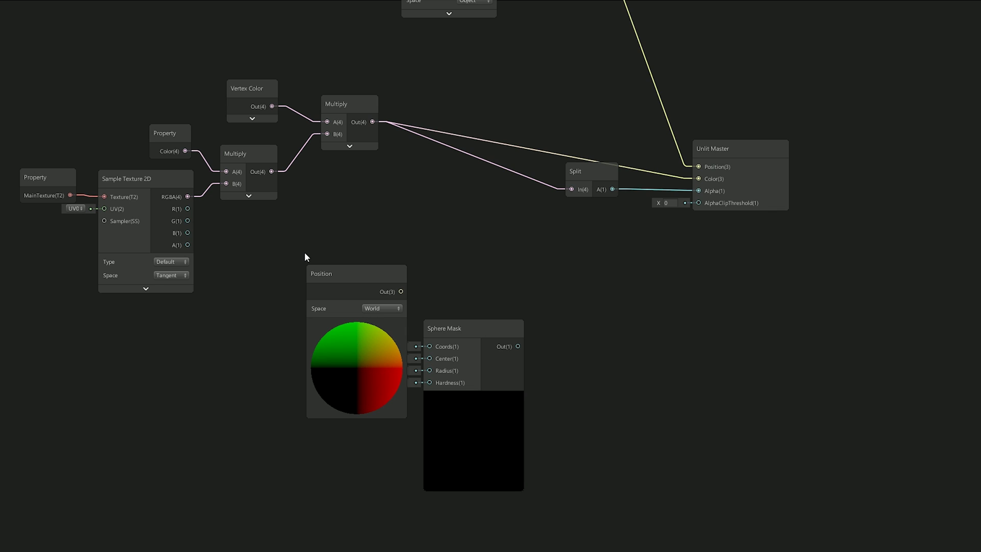
left_click_drag(342, 278, 307, 300)
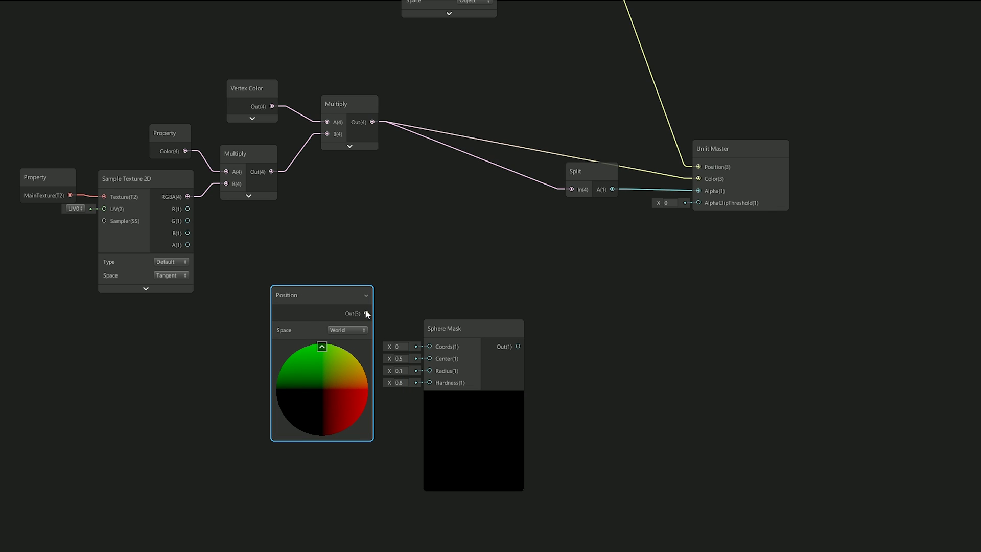
left_click_drag(366, 313, 424, 347)
left_click(348, 331)
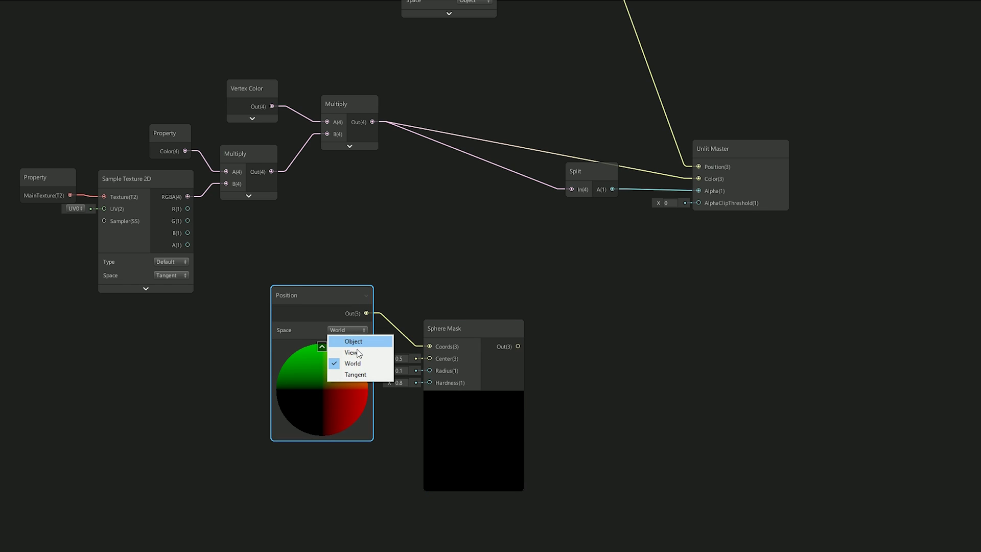
left_click(363, 330)
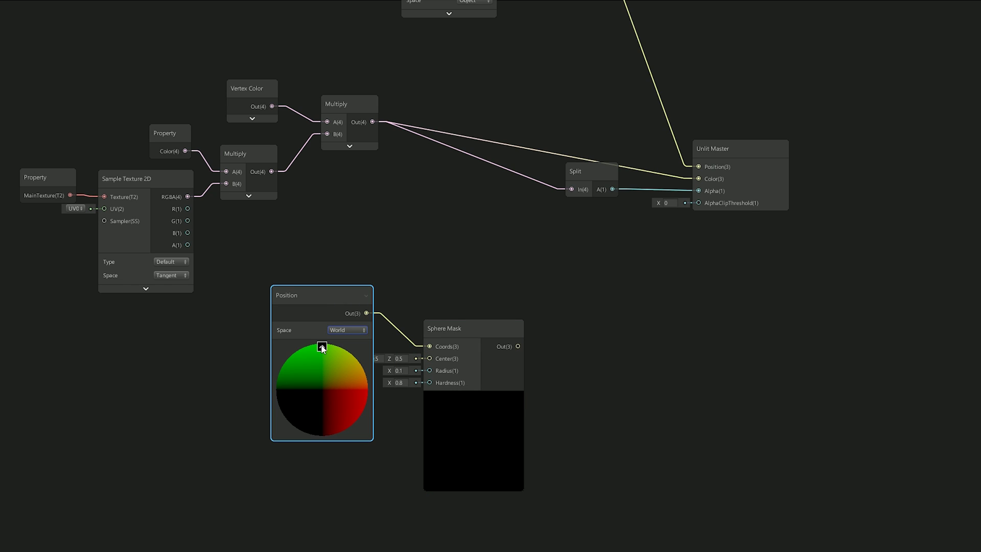
- Feed SphereRadius and SphereHardness property nodes into the Sphere Mask's Radius and Hardness inputs and arrange them below the Position node
left_click(322, 347)
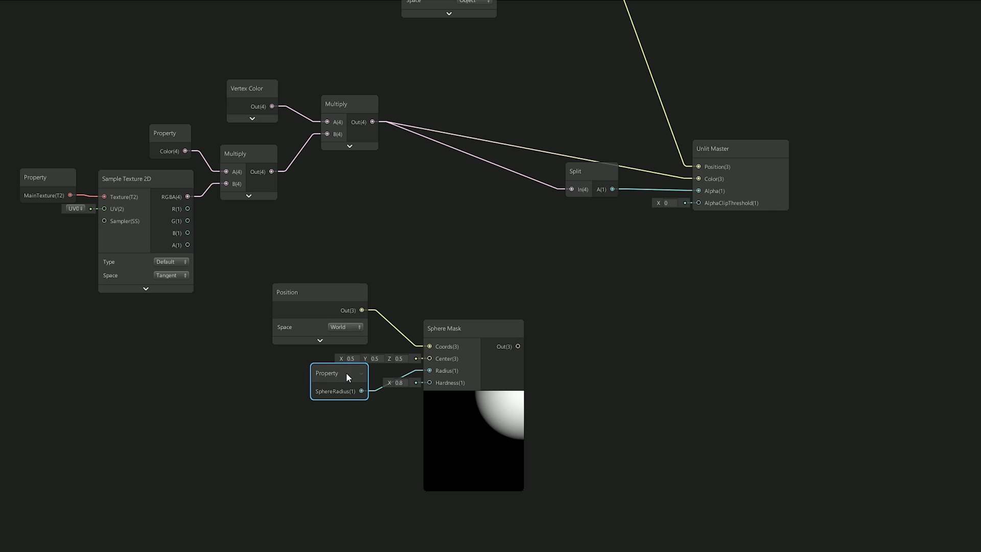
left_click_drag(347, 373, 321, 372)
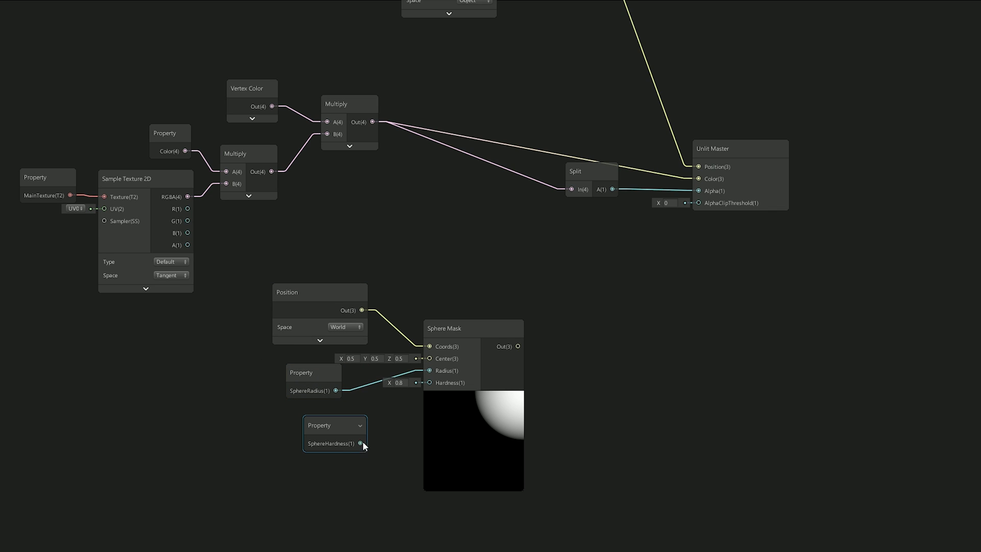
left_click_drag(360, 442, 429, 383)
left_click_drag(333, 427, 320, 430)
left_click_drag(315, 377, 326, 387)
left_click_drag(325, 434, 327, 449)
left_click_drag(334, 401, 305, 410)
left_click_drag(316, 402, 317, 423)
- Connect a SphereCenter property to the Sphere Mask's Center input, and multiply the mask by the Split's alpha into the Unlit Master's Alpha
left_click(322, 390)
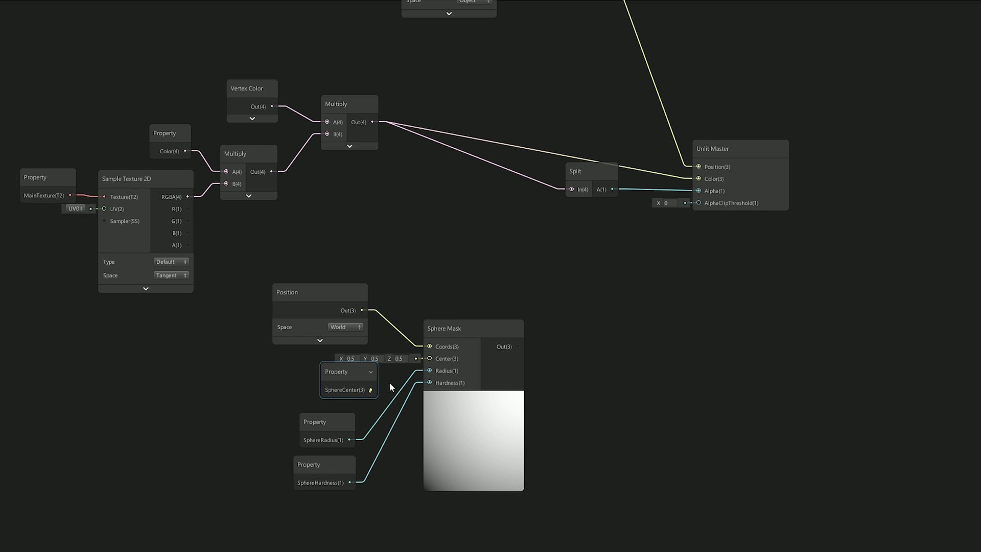
left_click_drag(370, 390, 430, 358)
left_click_drag(326, 370, 305, 368)
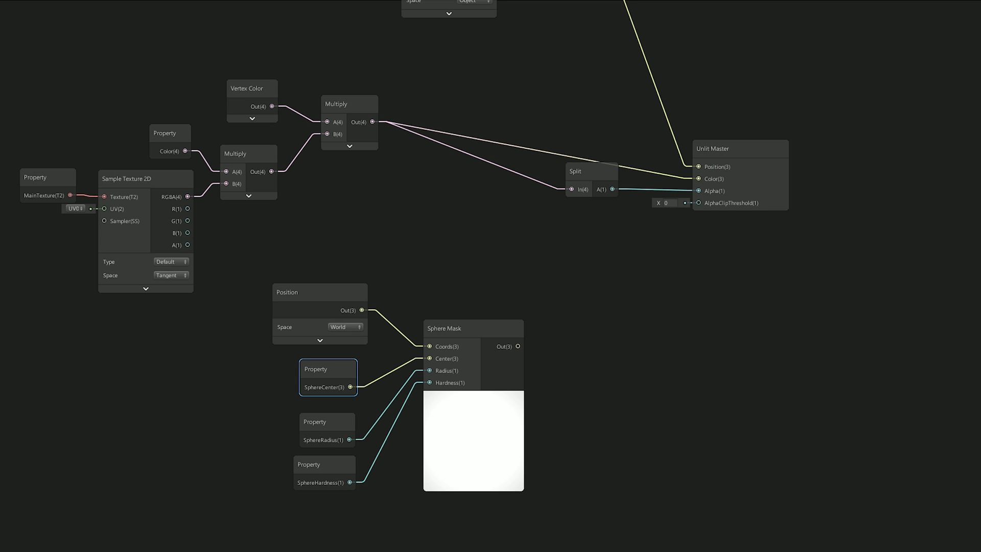
left_click_drag(593, 168, 507, 185)
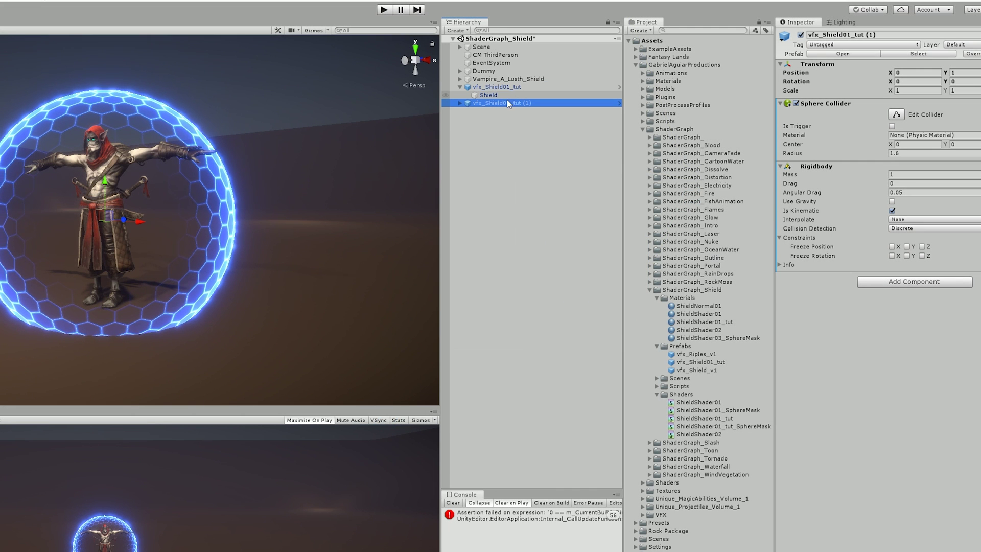
- Rename the duplicated shield object in the scene as vfx_Ripples01_tut
left_click(495, 104)
left_click(494, 104)
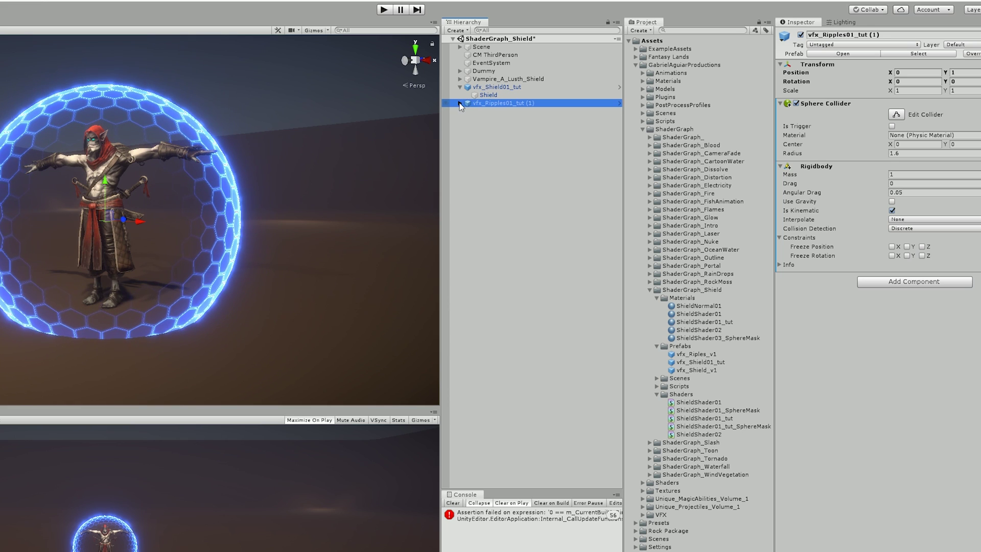
- Turn off looping and set Start Lifetime to 1 on the Shield particle system inside the ripples object
left_click(460, 104)
left_click(473, 111)
left_click(886, 136)
left_click(899, 158)
type("1")
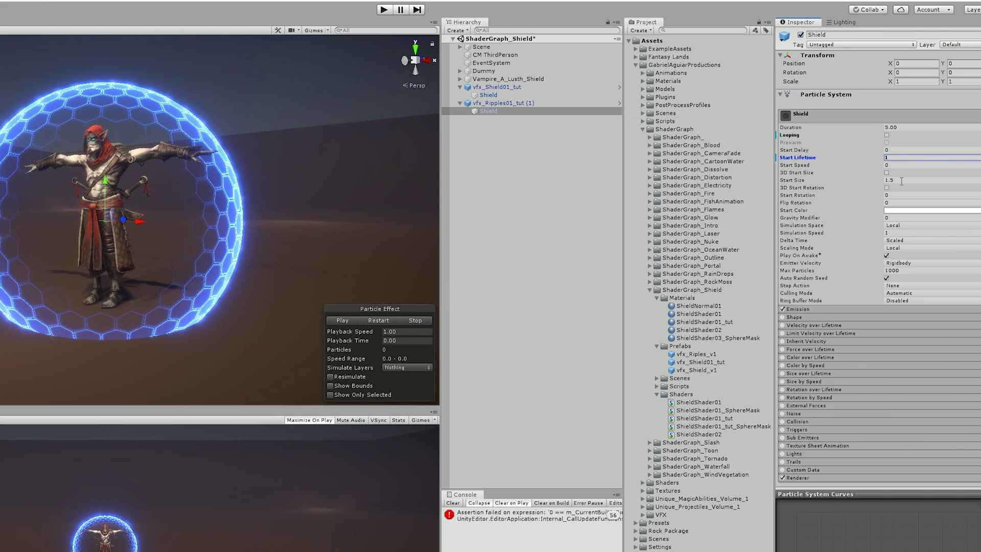
- Enable Color over Lifetime on the Shield particles with a gradient whose alpha fades to 0 at the end
scroll(888, 331, "down", 3)
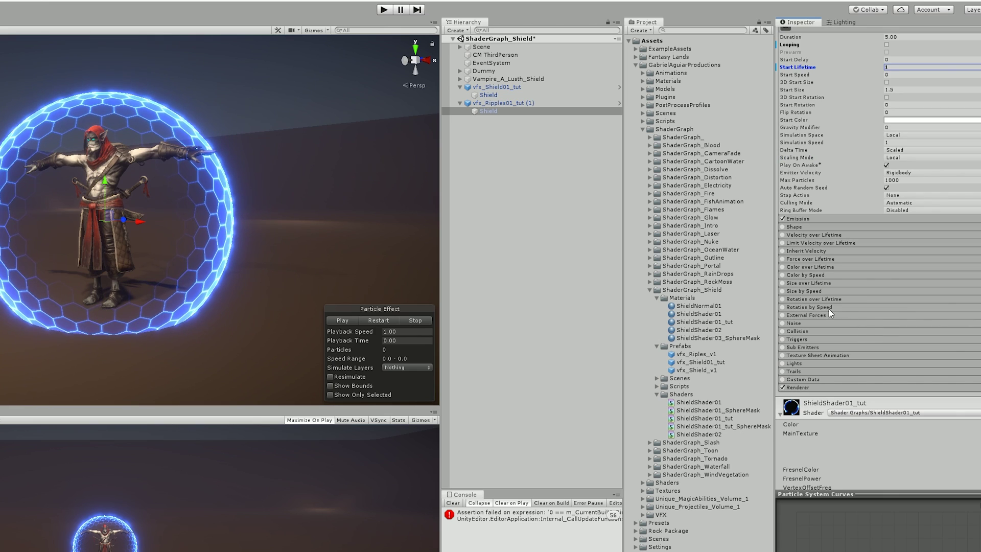
left_click(782, 266)
left_click(829, 267)
left_click(912, 275)
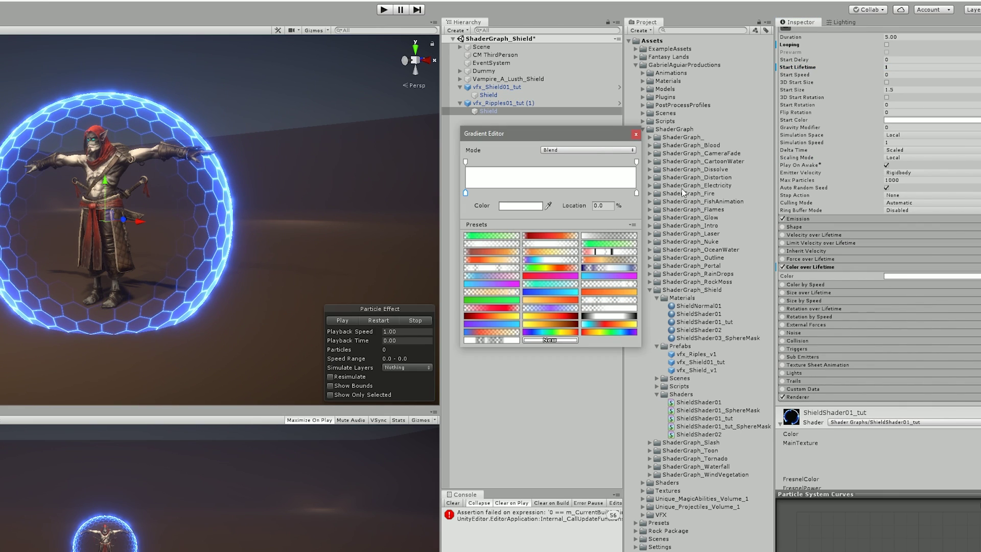
left_click(636, 161)
left_click_drag(532, 205, 488, 211)
left_click(636, 134)
- Assign the ShieldShader01_tut_SphereMask material to the ripples' particle renderer and replay the effect
left_click(823, 284)
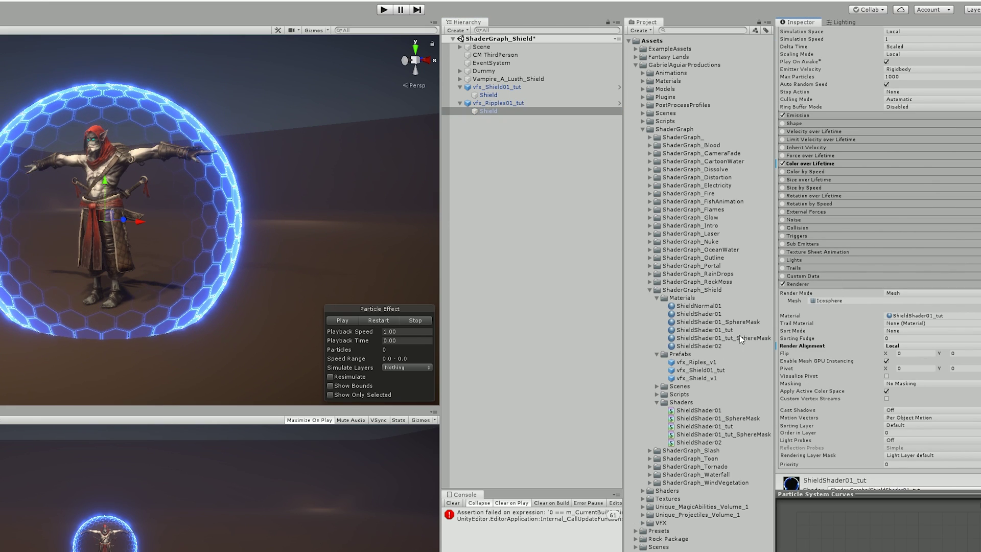
left_click_drag(740, 335, 914, 315)
scroll(839, 366, "down", 1)
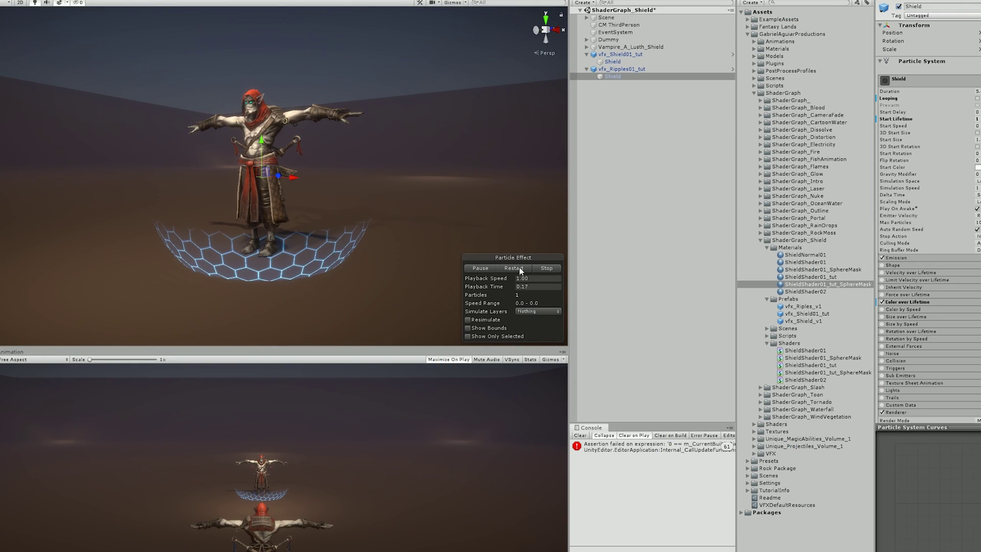
left_click(519, 268)
left_click(511, 265)
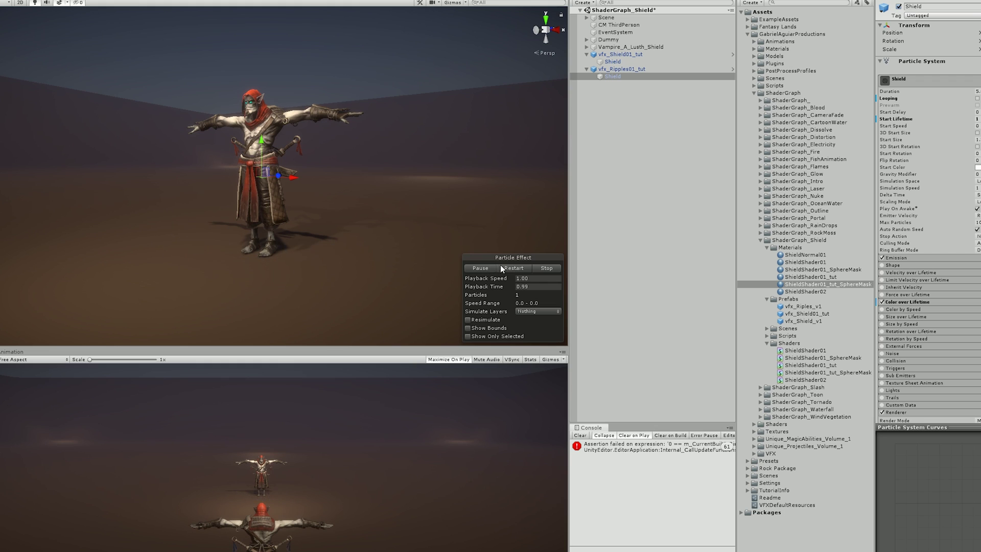
- Set the sphere-mask material's SphereCenter to 1.36, 1.39, -0.38, SphereHardness to 0.84 and SphereRadius to 0.4
scroll(924, 264, "down", 5)
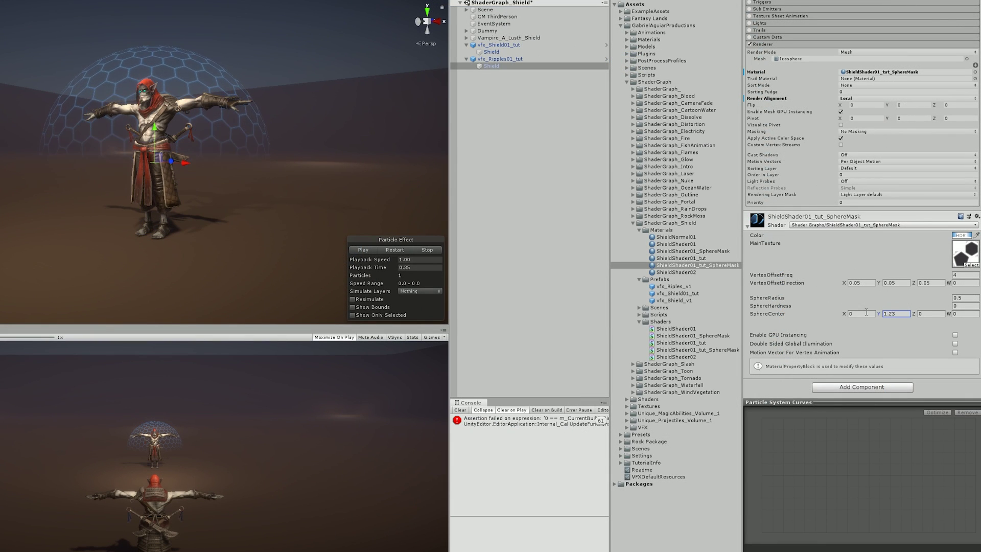
left_click(856, 314)
type("0.46")
left_click_drag(853, 313, 869, 313)
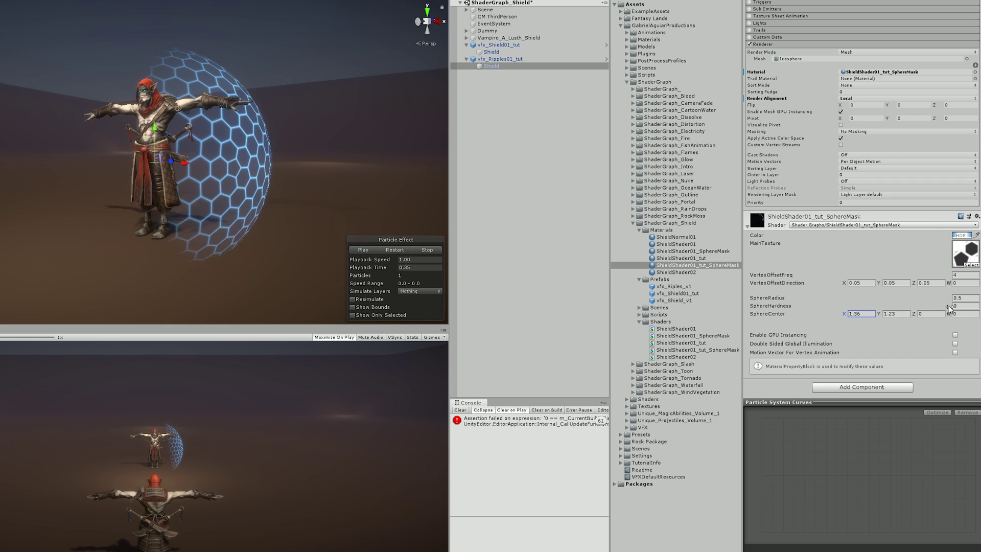
left_click_drag(949, 308, 965, 308)
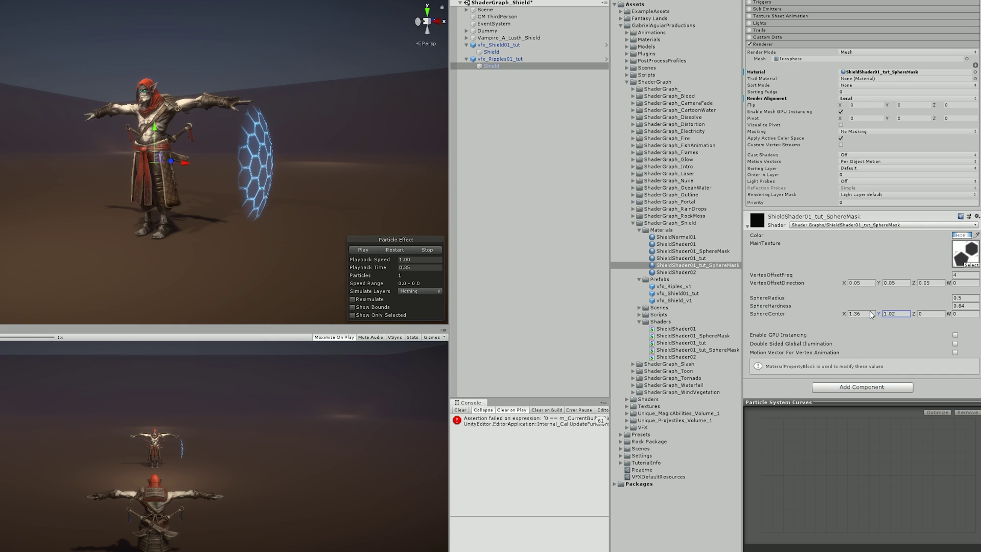
key("BackSpace")
key("BackSpace")
type("39")
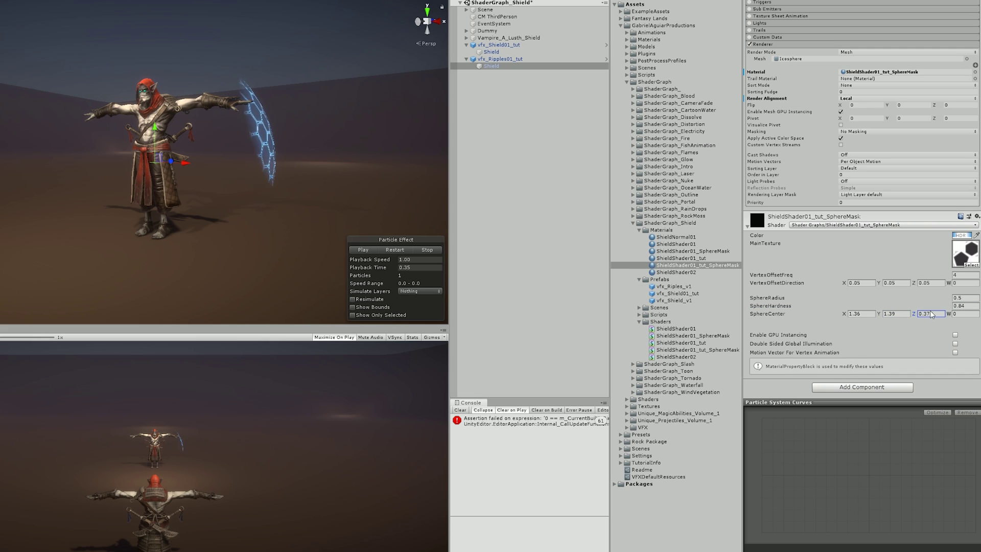
left_click_drag(895, 312, 916, 311)
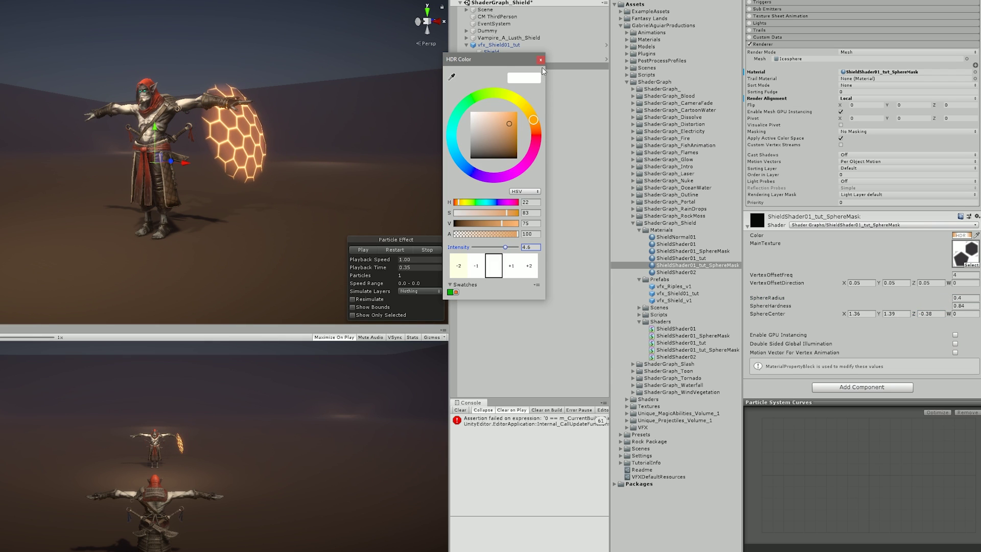
- Give the sphere-mask material an orange HDR colour (H 22, S 83, V 75) and replay the particle effect
left_click(540, 60)
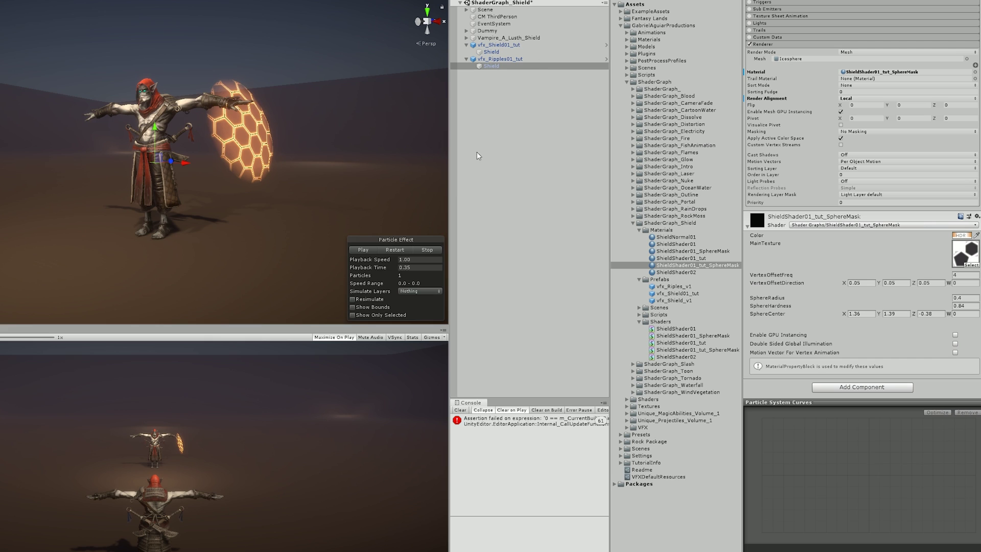
left_click(409, 249)
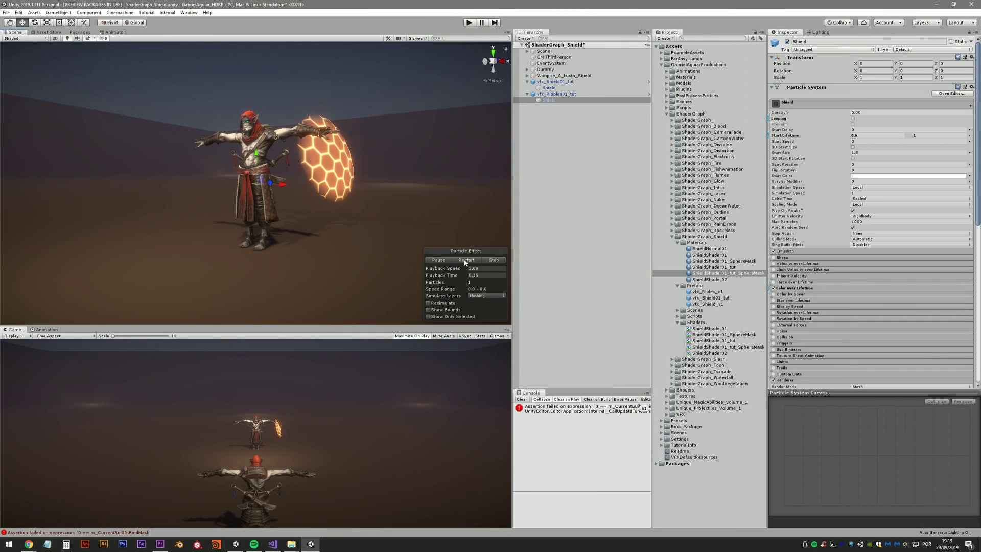
- Make the Shield particles' Start Lifetime random between 0.6 and 1, and change the value mode of Start Size
left_click(466, 260)
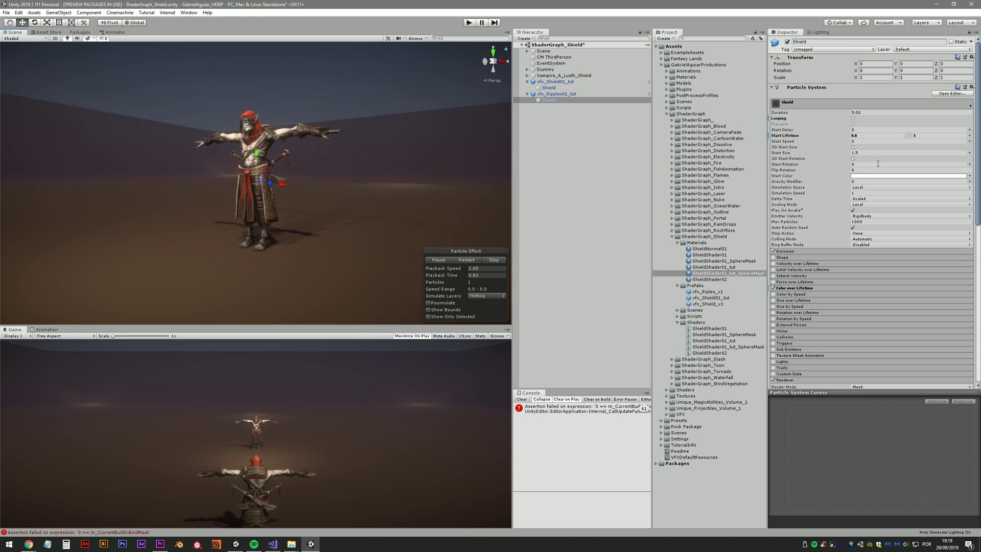
left_click(969, 153)
left_click(920, 176)
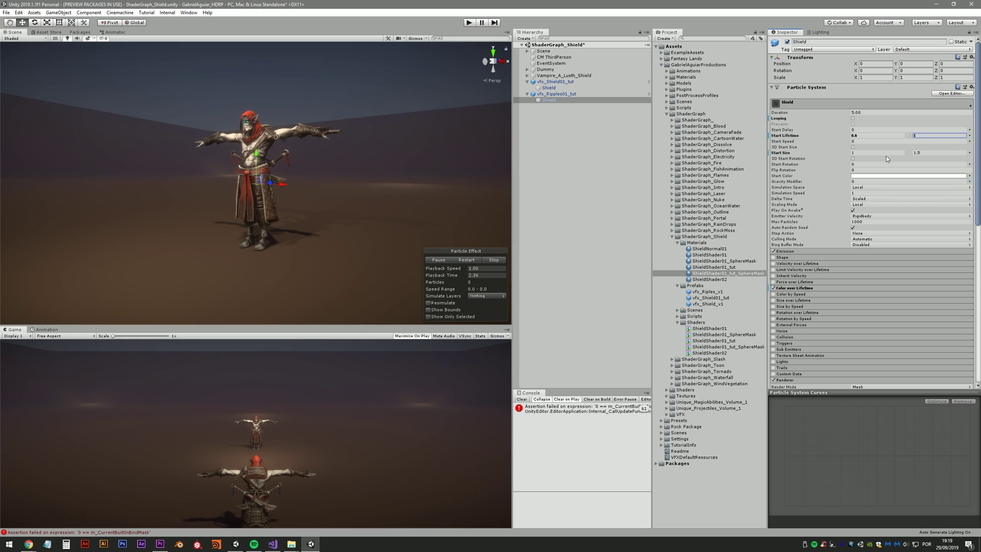
left_click(972, 153)
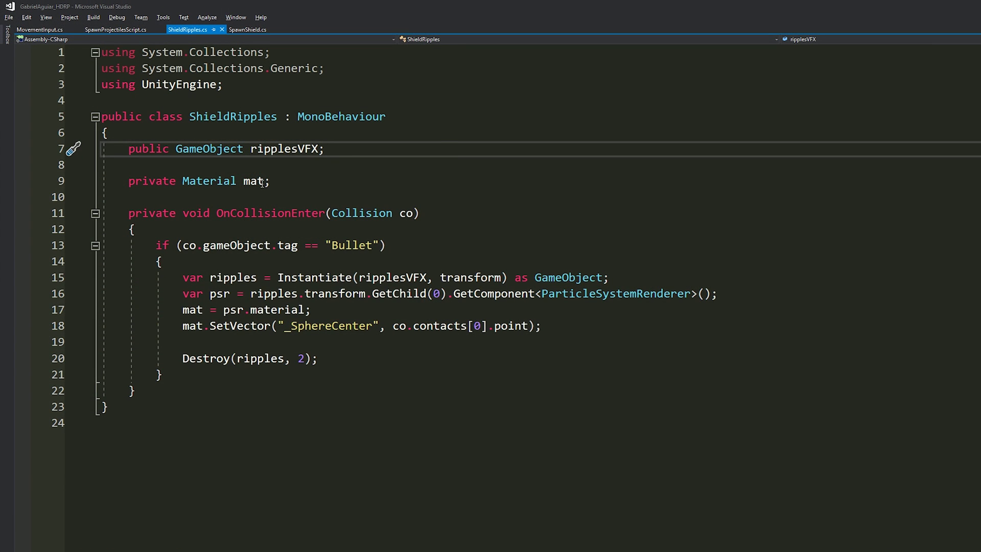
- Switch to Visual Studio and examine how ShieldRipples.cs instantiates ripplesVFX on a Bullet collision and passes the contact point to _SphereCenter
left_click(262, 183)
left_click(237, 213)
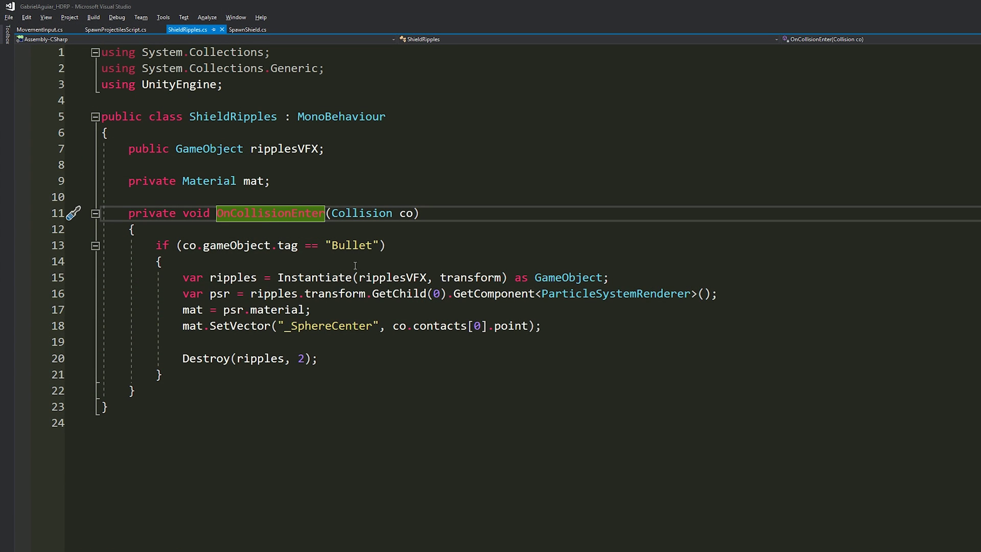
left_click(359, 246)
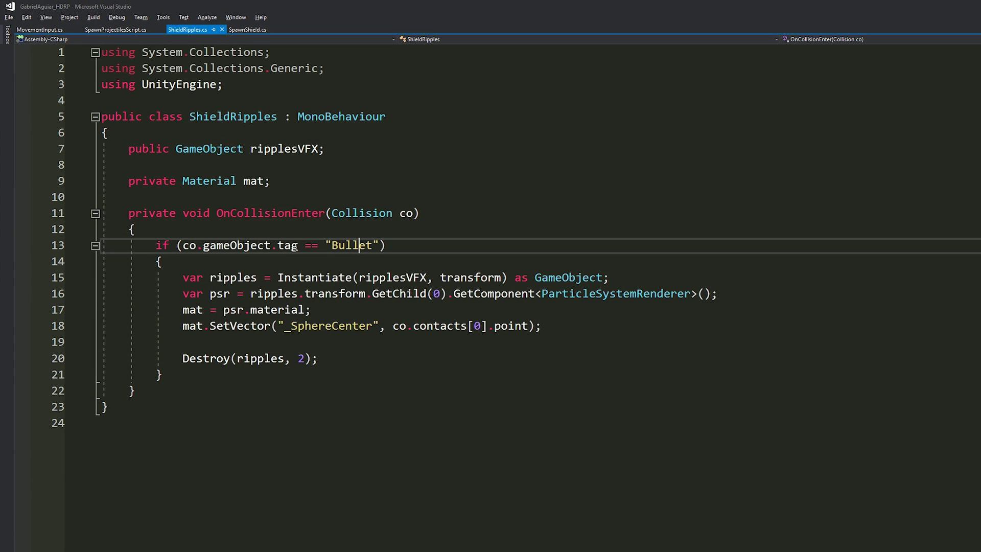
left_click(215, 279)
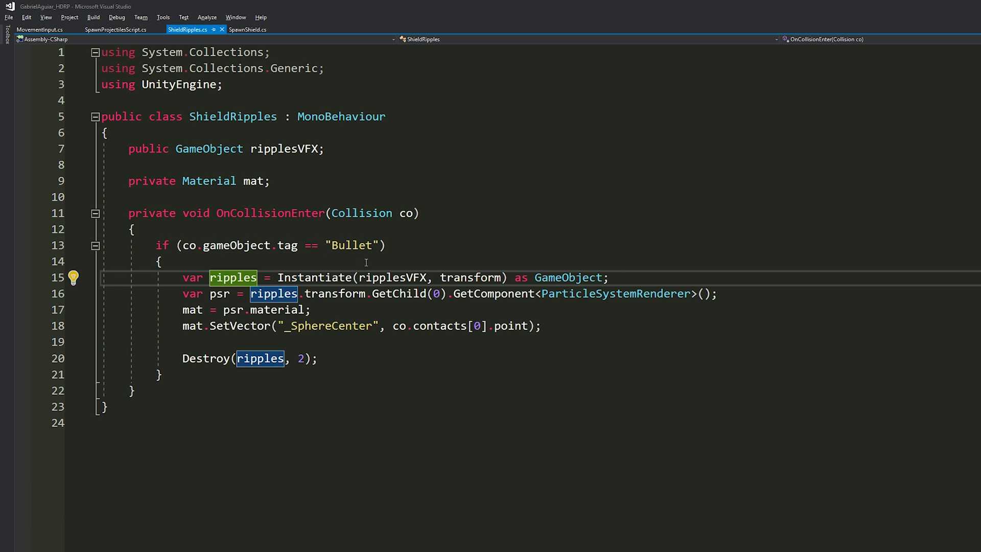
left_click(461, 276)
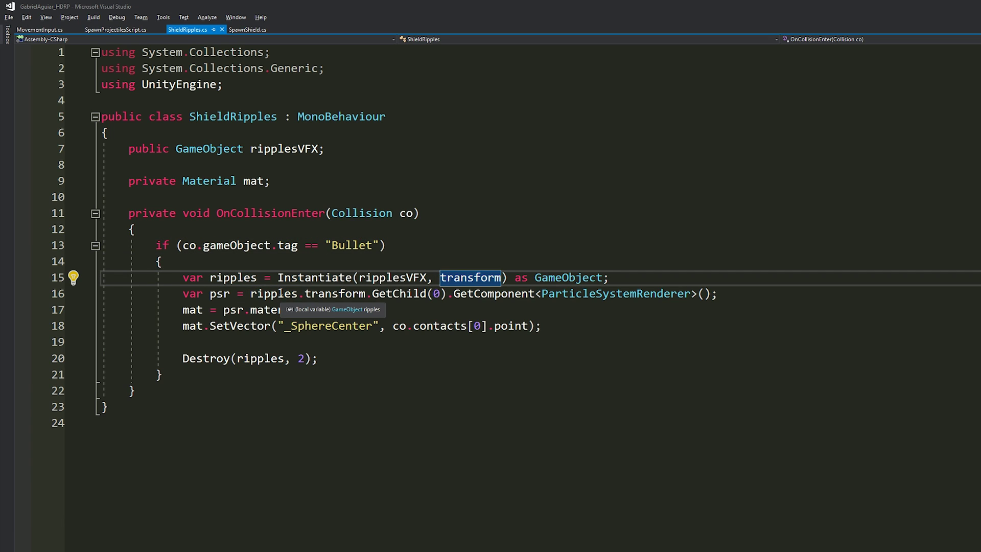
left_click(237, 326)
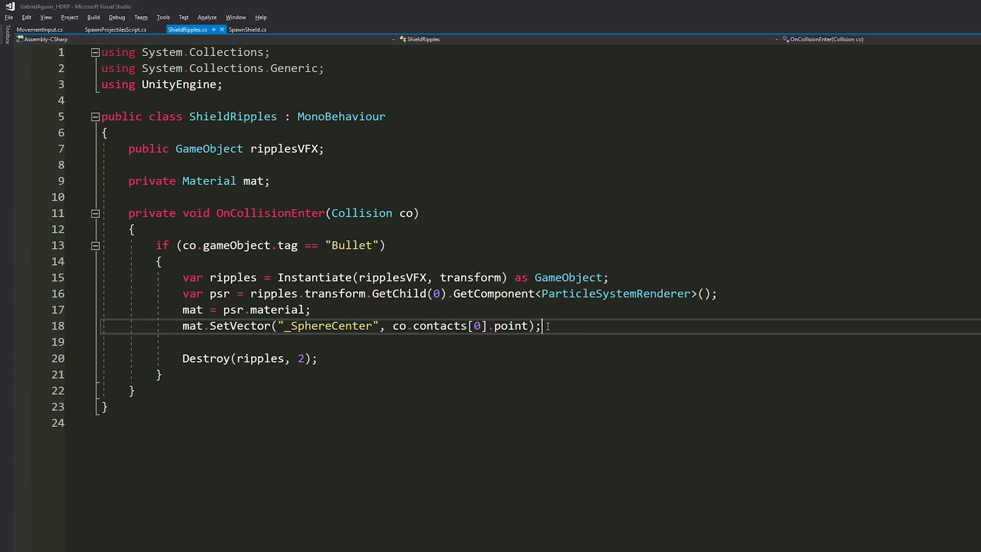
left_click(513, 326)
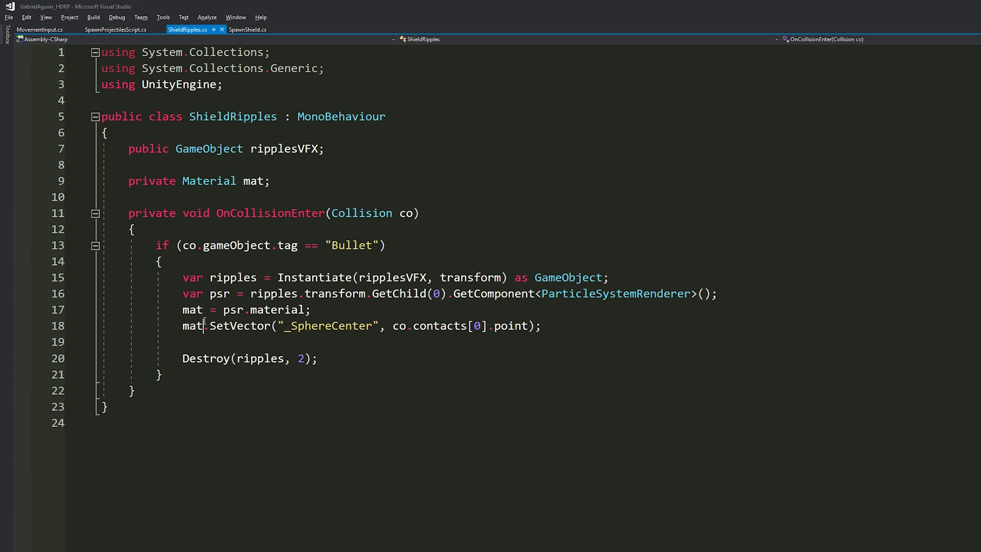
left_click(549, 326)
left_click(241, 344)
left_click(546, 327)
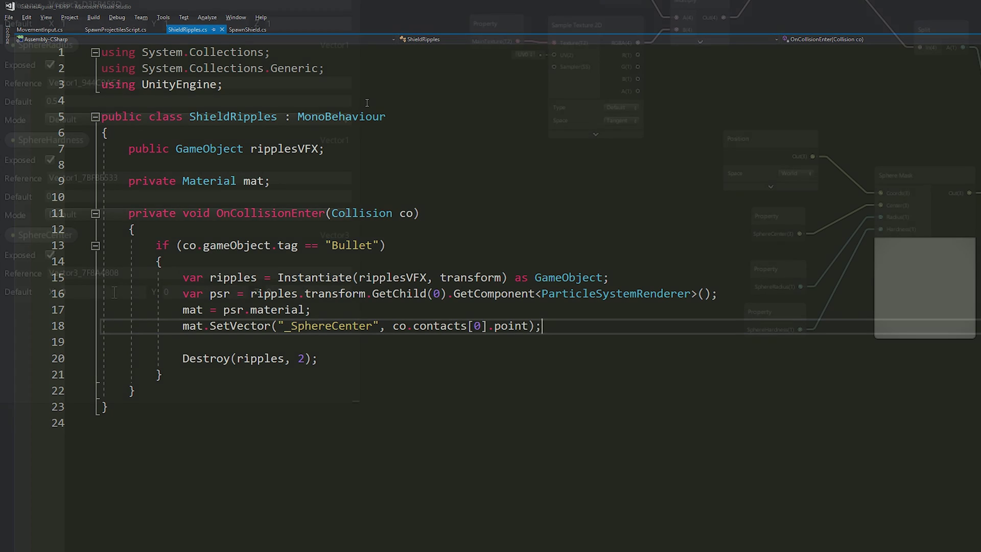
- Set the SphereCenter property's reference name to _SphereCenter in the sphere-mask shader graph
type("_SphereCenter")
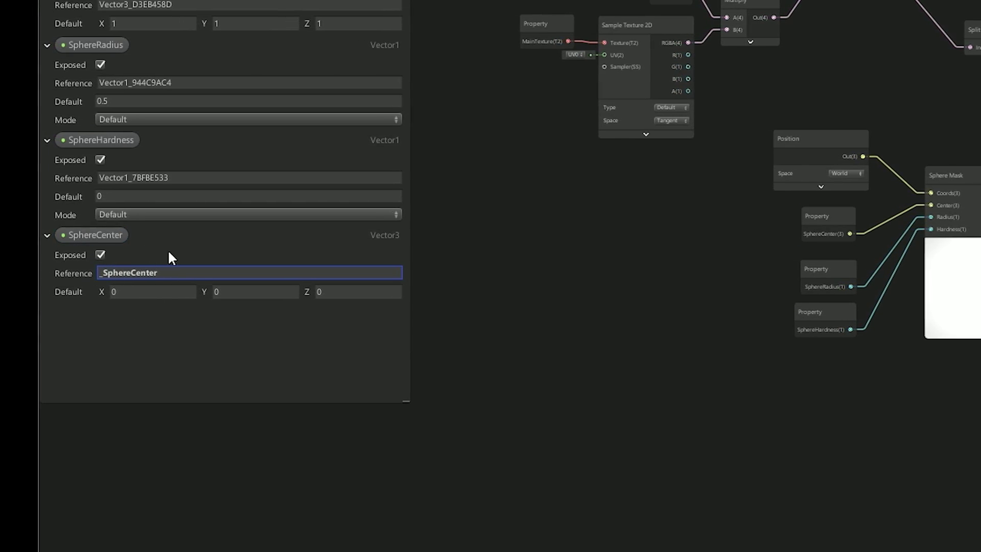
key("Return")
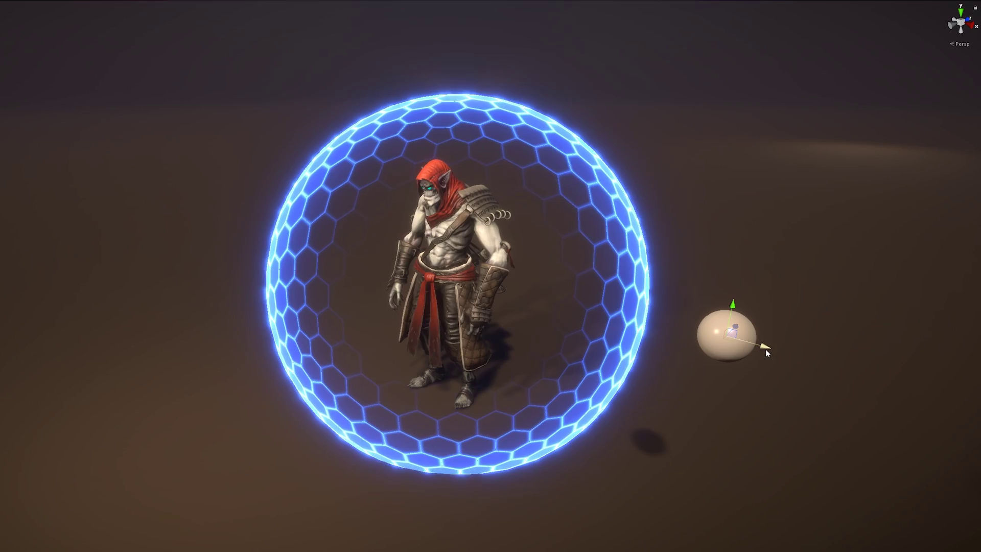
left_click_drag(765, 348, 215, 374)
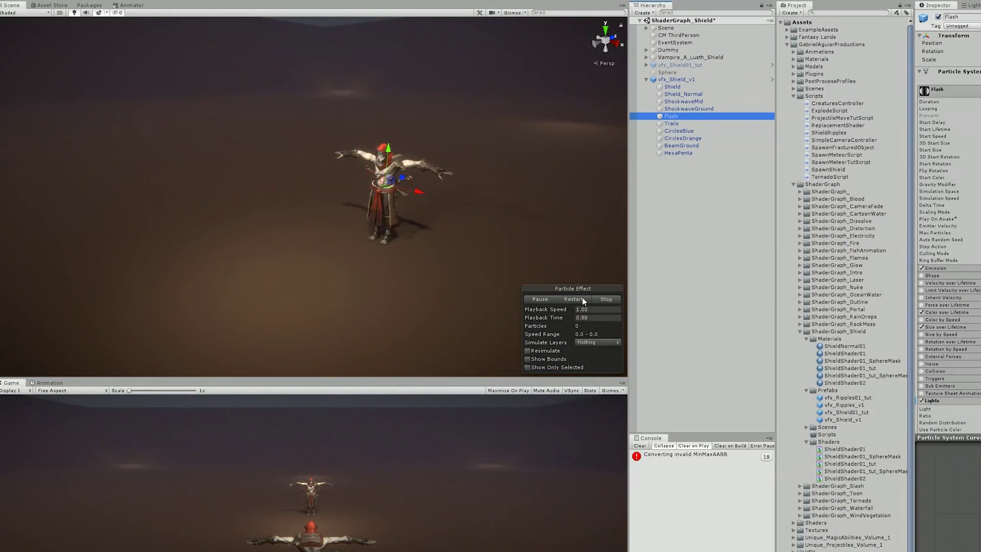
- Preview the Flash and ShockwaveGround particle effects of vfx_Shield_v1
left_click(581, 296)
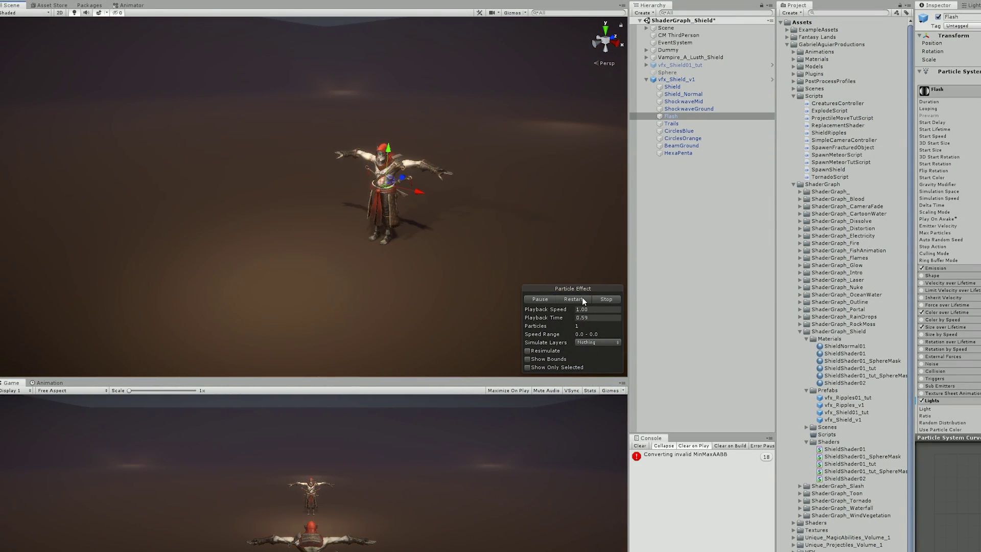
left_click(575, 298)
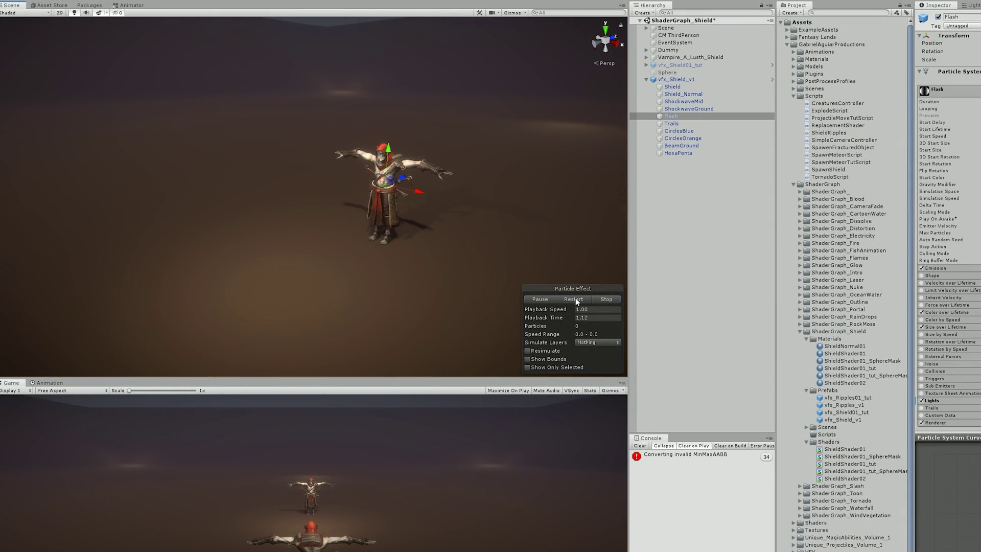
left_click(575, 298)
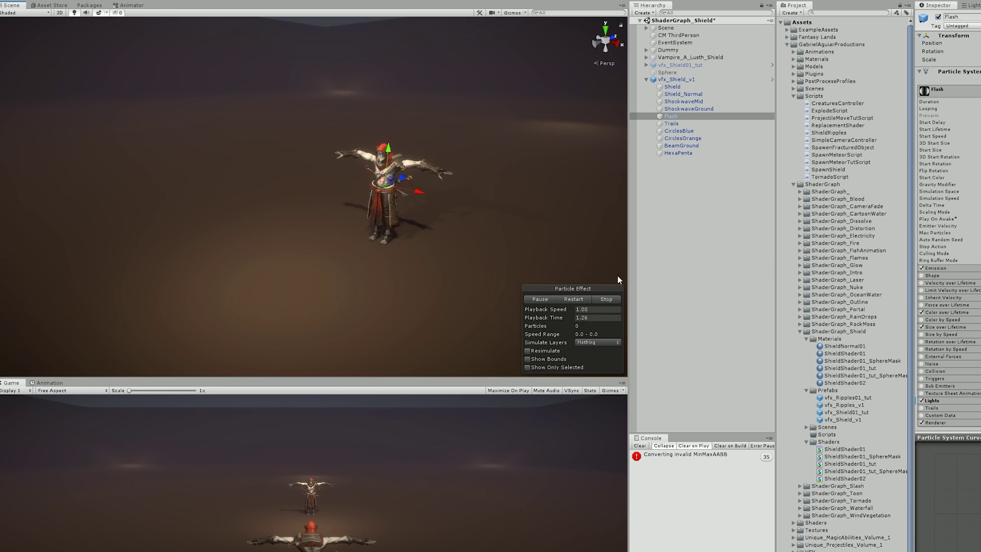
left_click(689, 109)
left_click(568, 299)
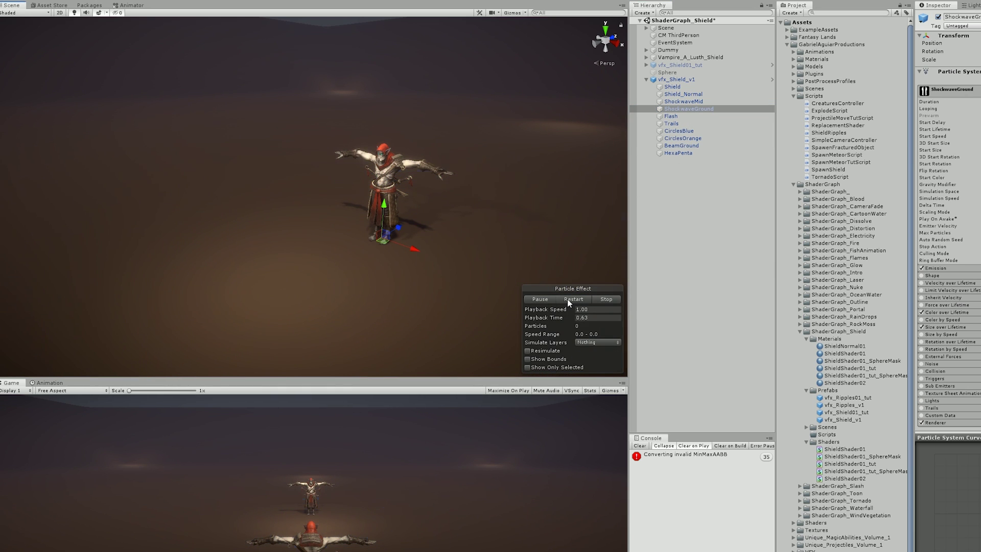
- Preview the ShockwaveGround, ShockwaveMid and Shield_Normal particle effects of vfx_Shield_v1 individually
left_click(567, 299)
left_click(575, 300)
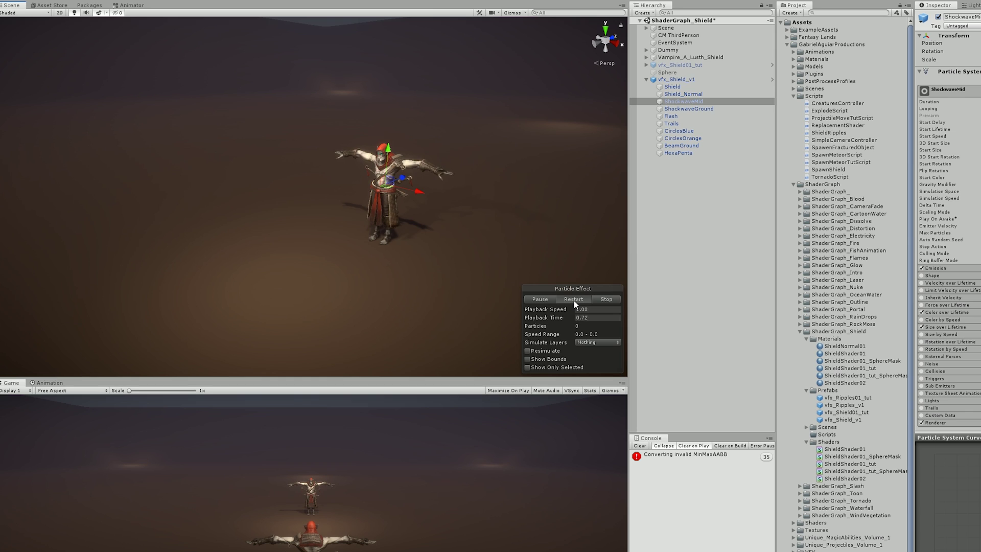
key("Down")
key("Down")
key("Down")
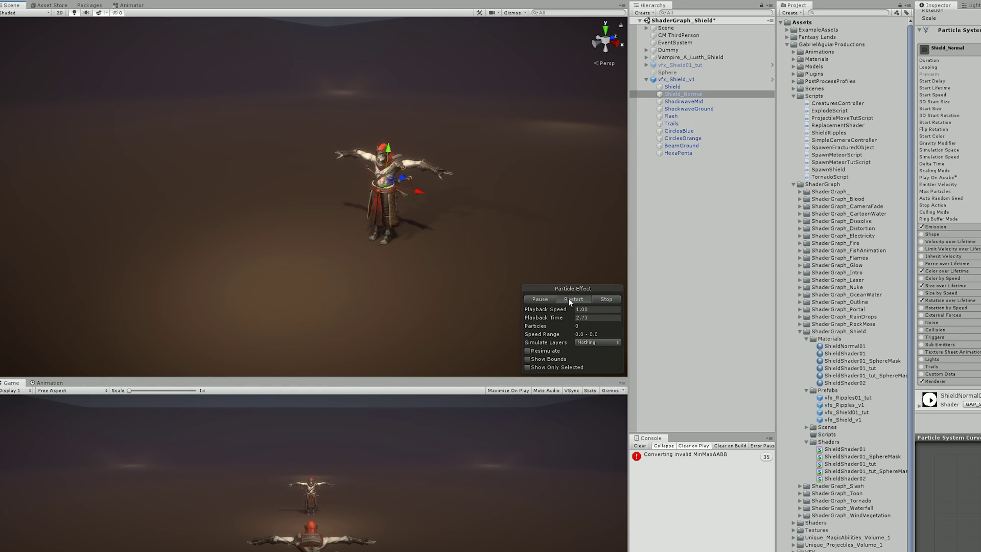
left_click(568, 299)
left_click(568, 300)
left_click(566, 300)
- Preview the CirclesBlue and CirclesOrange effects together, followed by BeamGround combined with HexaPenta
left_click(579, 299)
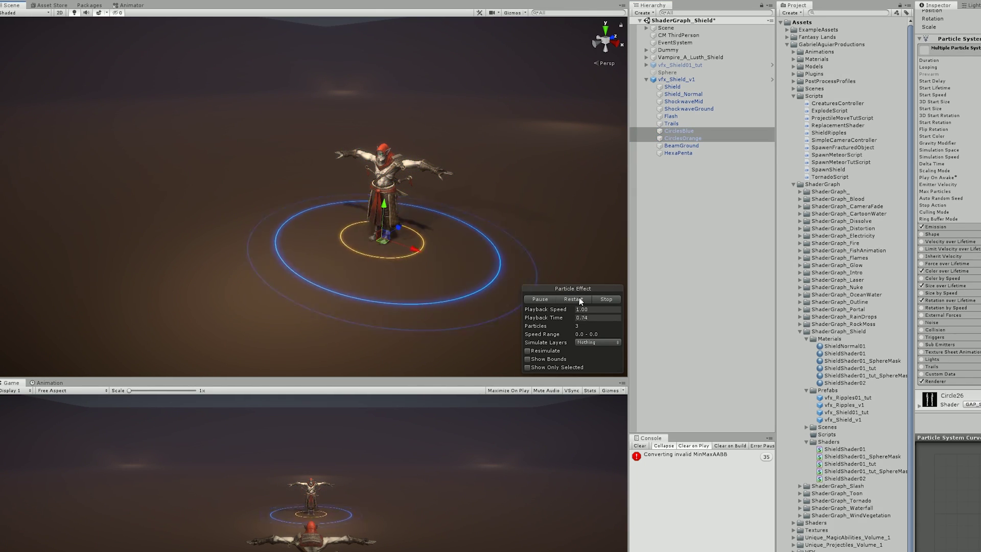
left_click(679, 146)
left_click(677, 153, "shift")
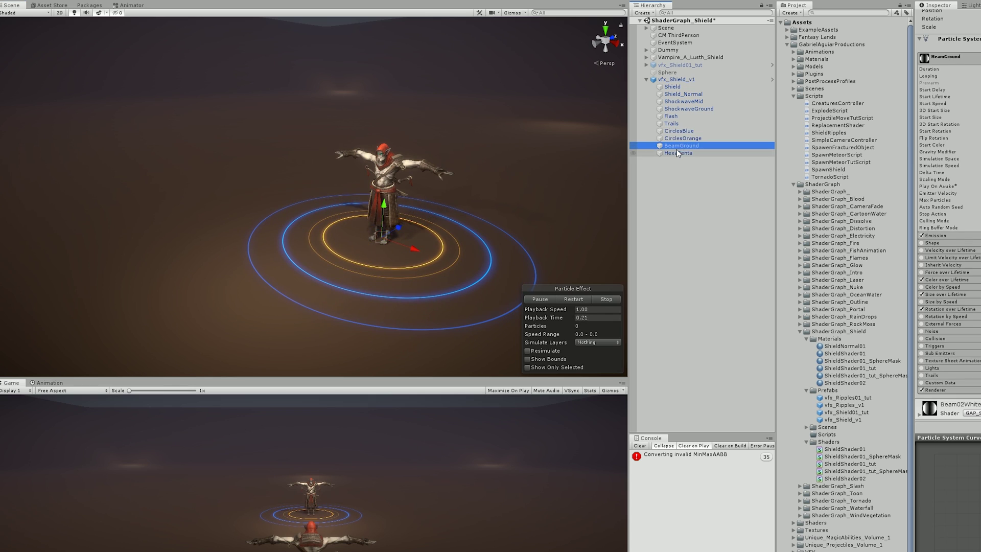
left_click(576, 299)
left_click(575, 298)
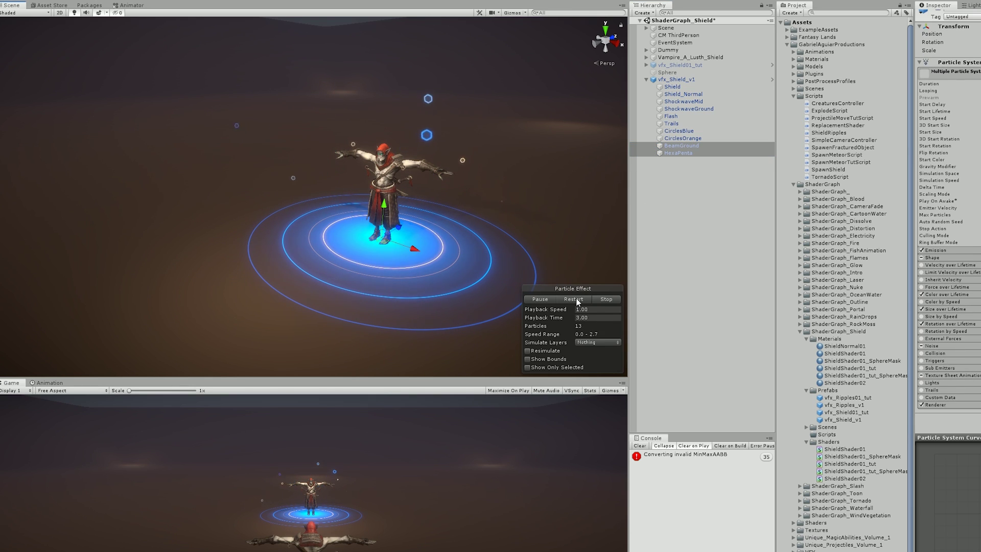
left_click(575, 298)
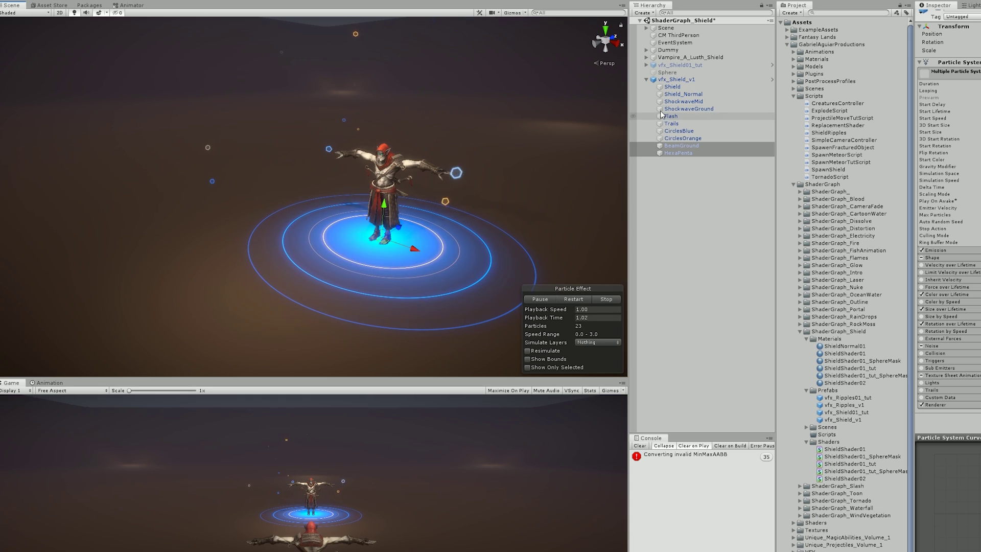
- Preview the vfx_Shield_v1 child effects from Shield_Normal through HexaPenta together
left_click(672, 95)
left_click(672, 152, "shift")
left_click(572, 298)
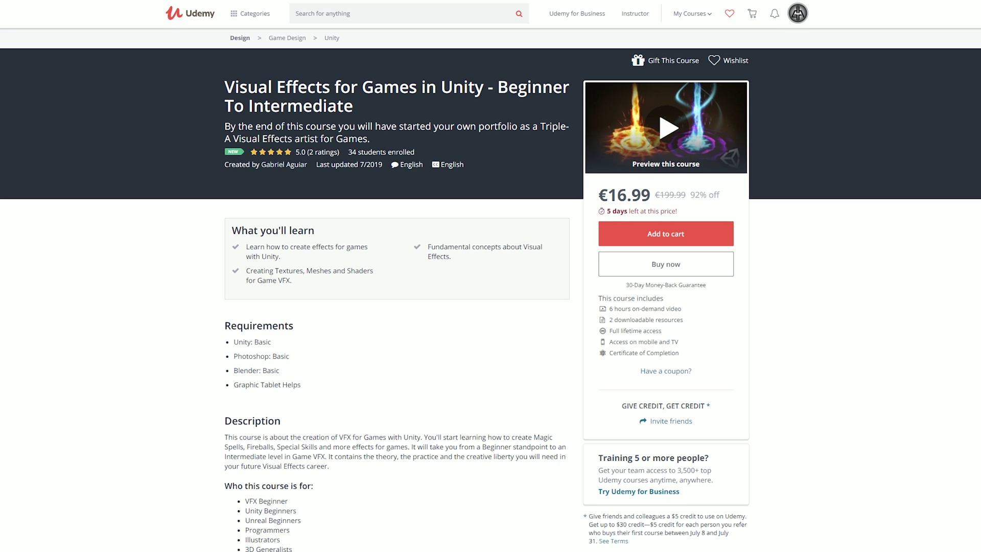
- Switch to the Udemy page of the Visual Effects for Games in Unity course and look through it to the course content
scroll(490, 276, "down", 3)
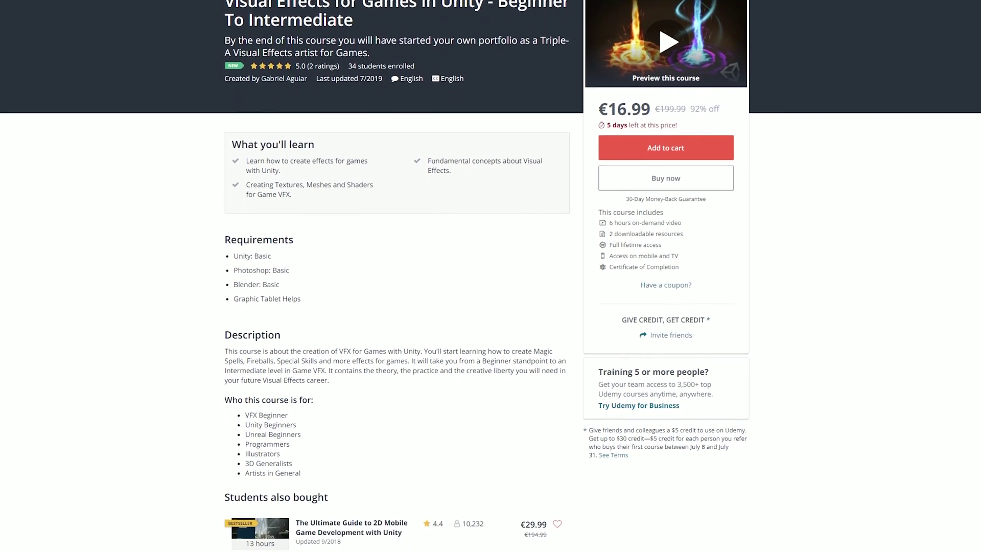
scroll(490, 276, "down", 10)
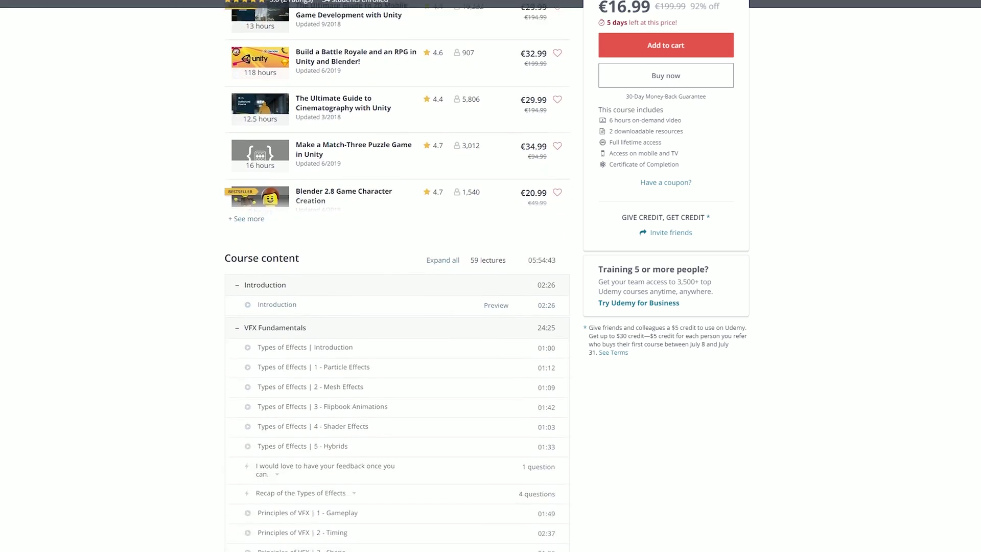
scroll(397, 276, "down", 4)
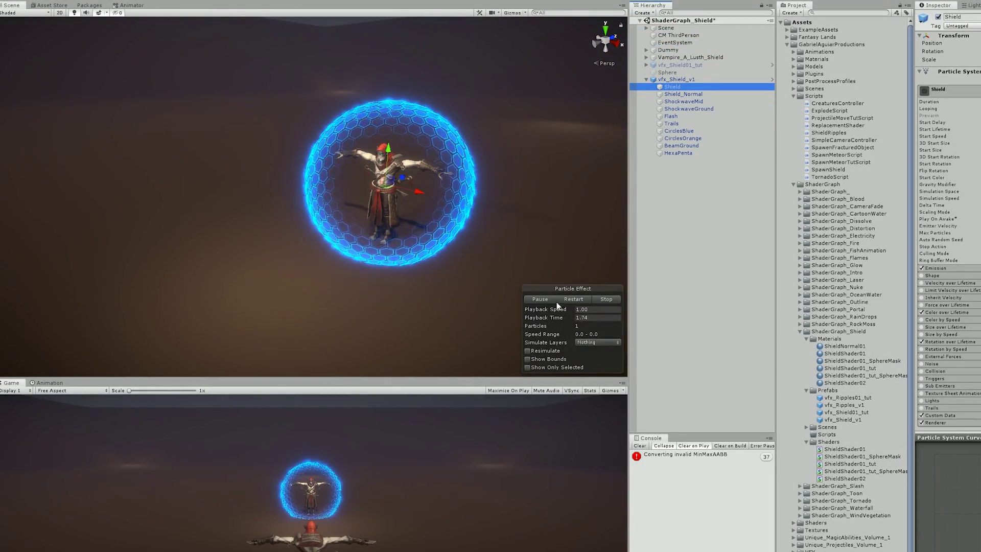
- Replay the Shield particle effect of vfx_Shield_v1 several times and open its Custom Data module
left_click(578, 299)
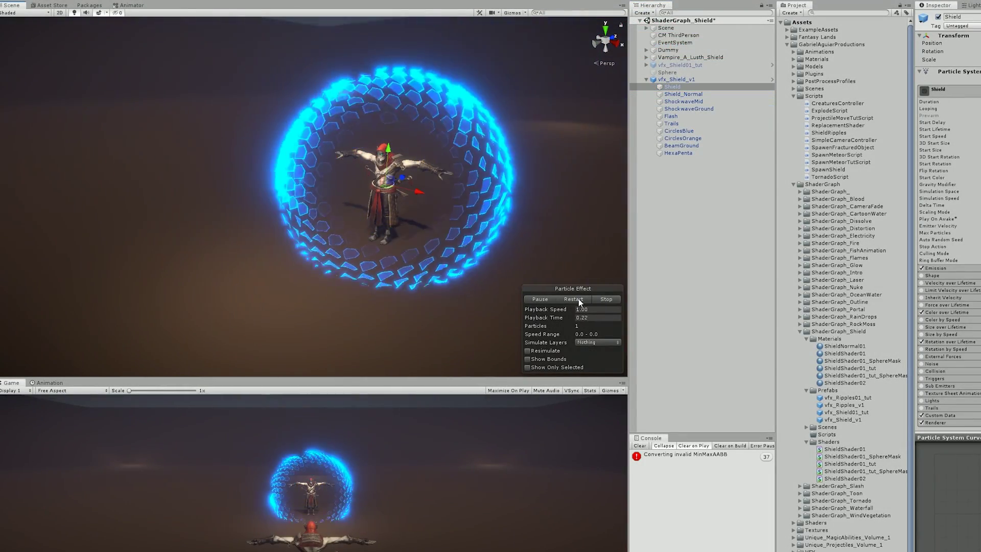
scroll(948, 230, "down", 2)
scroll(947, 230, "down", 3)
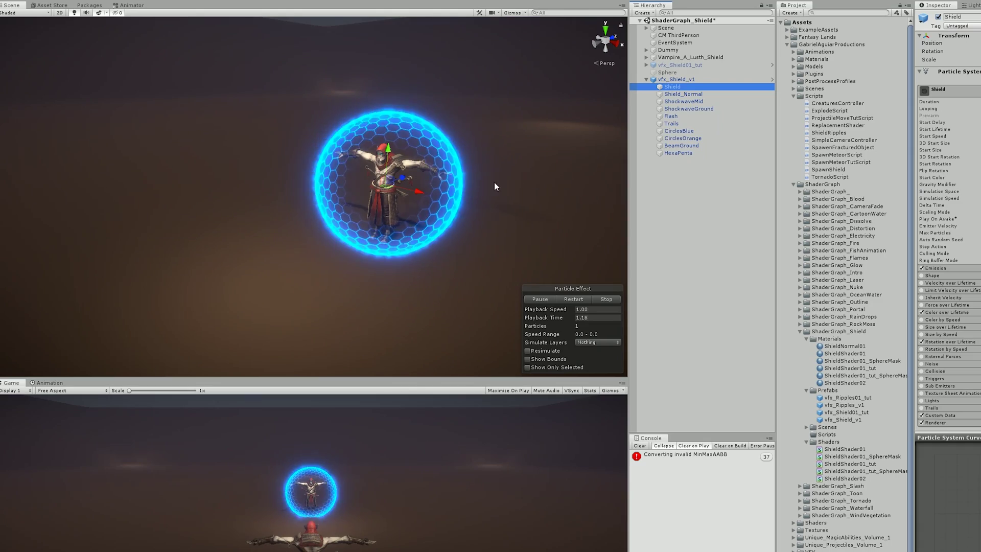
left_click(578, 299)
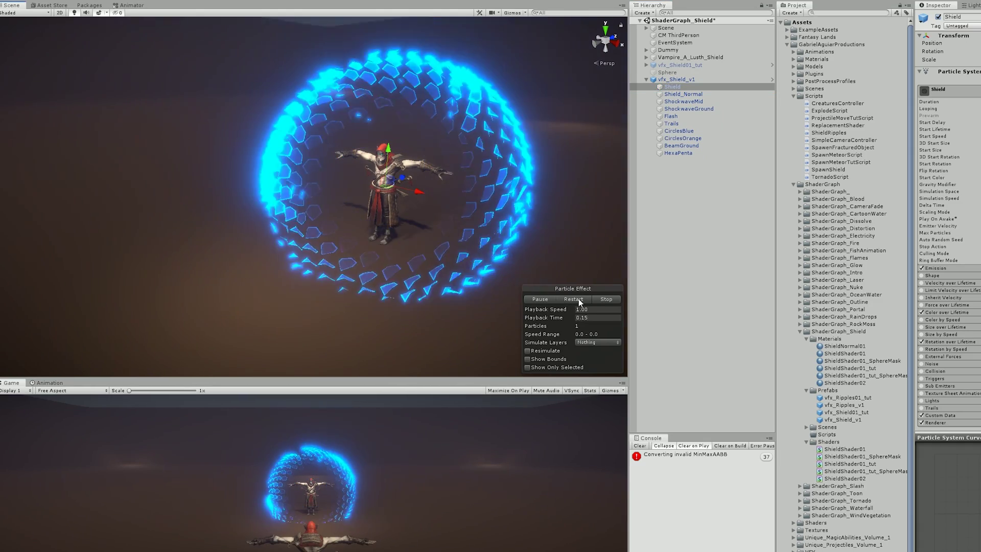
left_click(579, 298)
scroll(947, 306, "down", 3)
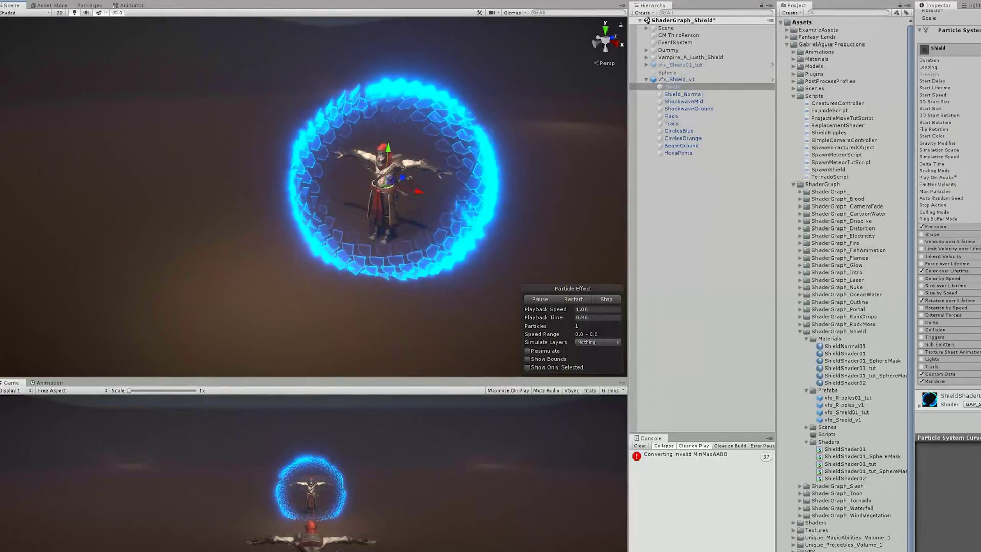
left_click(943, 373)
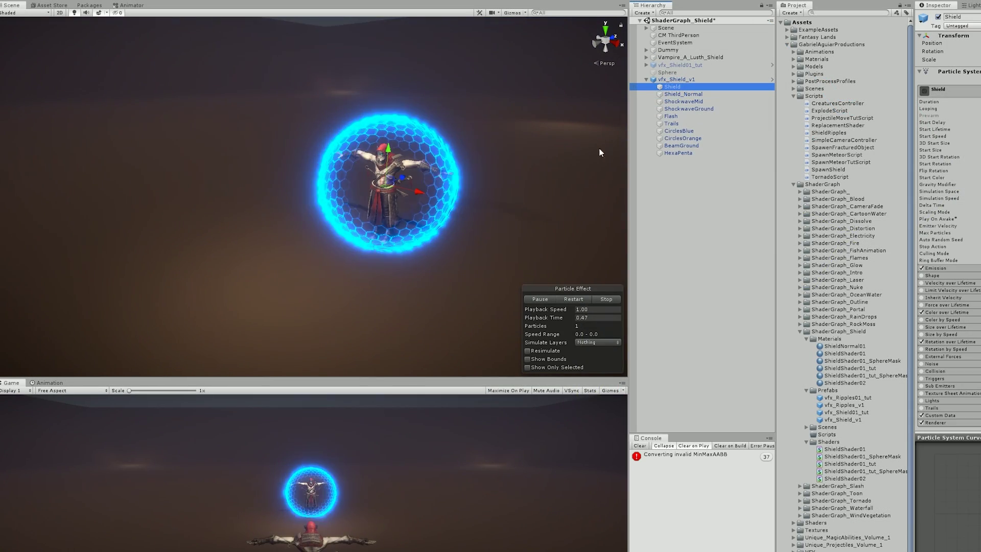
- Preview the Shield effect again and examine its Custom Data settings and its material's noise, vertex offset and Fresnel properties
left_click(579, 300)
left_click(579, 300)
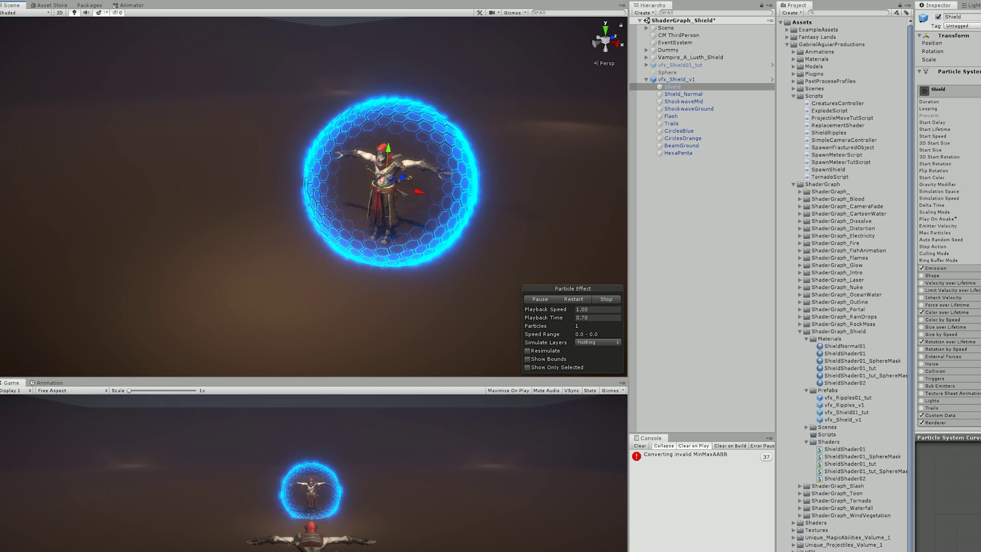
scroll(947, 245, "down", 2)
left_click(960, 374)
scroll(965, 375, "down", 3)
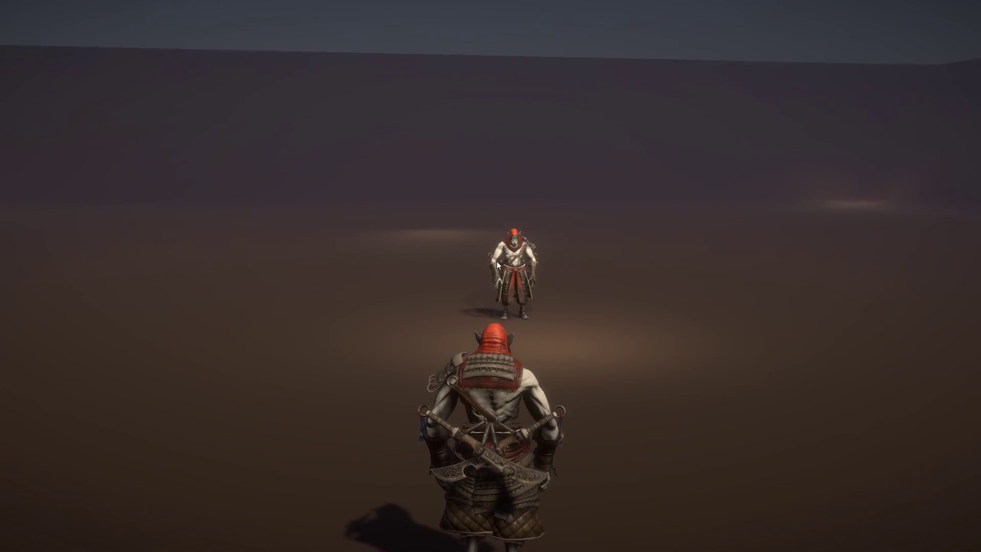
left_click(492, 262)
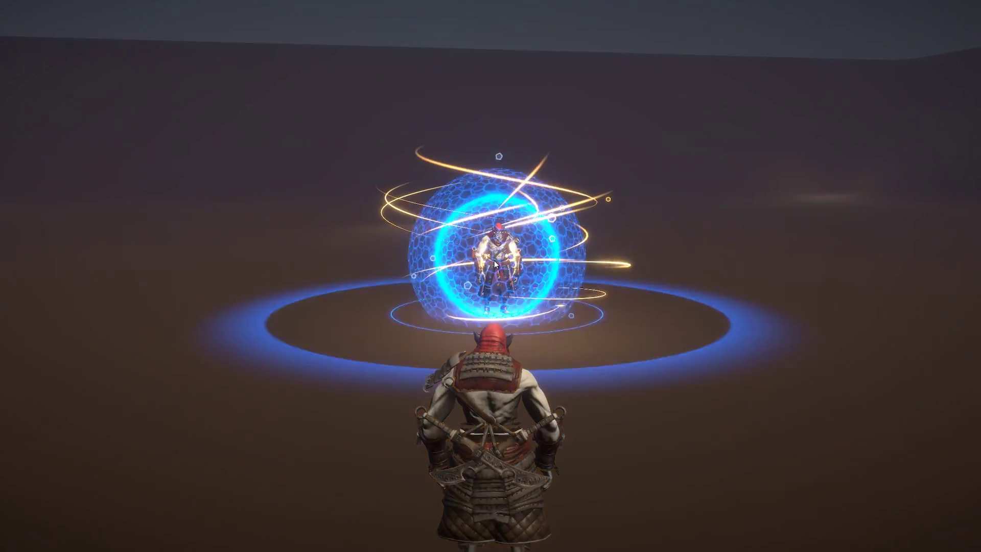
left_click(491, 250)
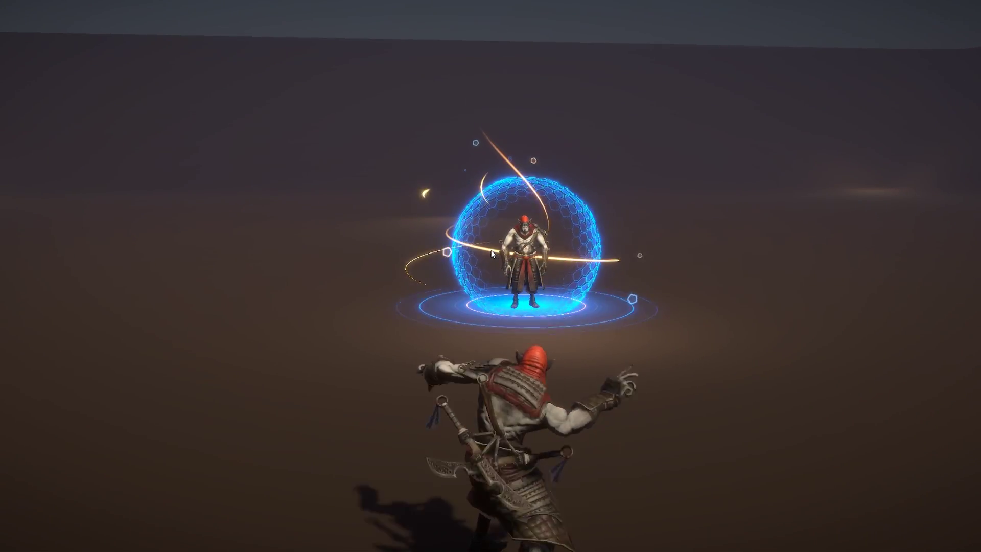
left_click(498, 246)
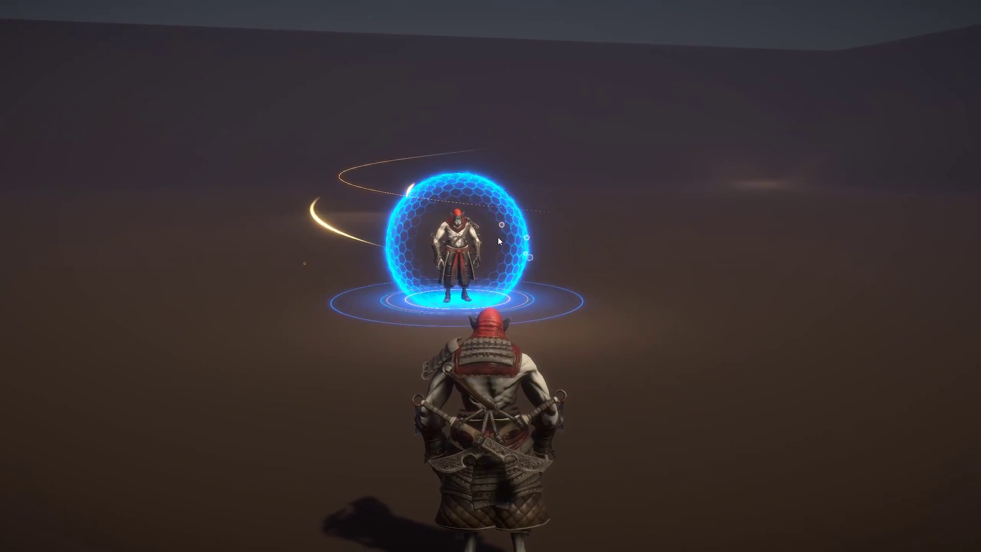
left_click(497, 229)
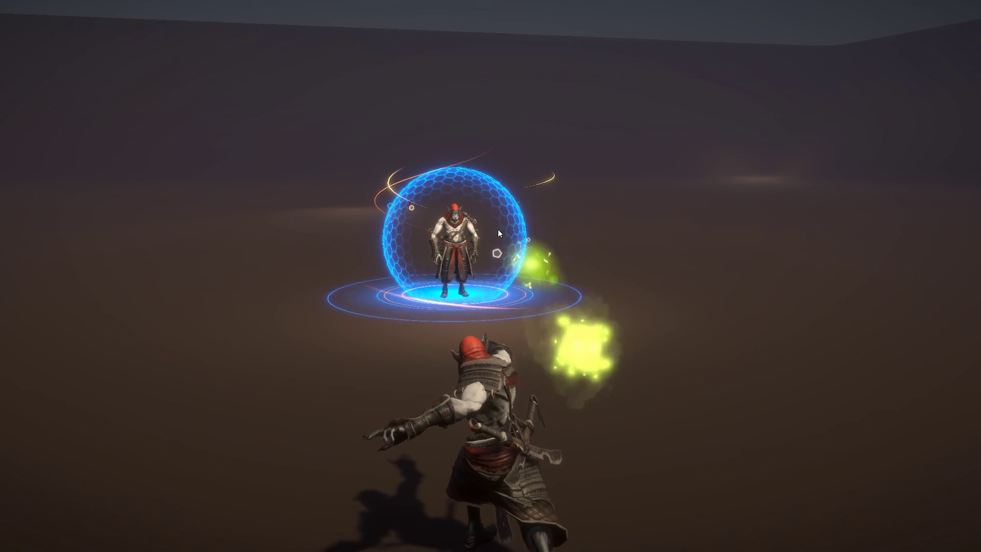
left_click(490, 232)
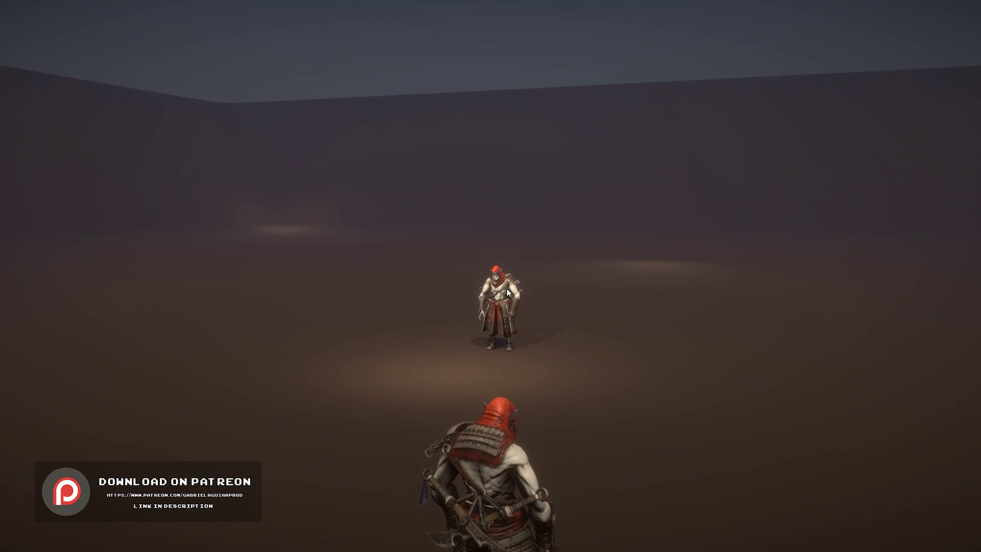
left_click(506, 296)
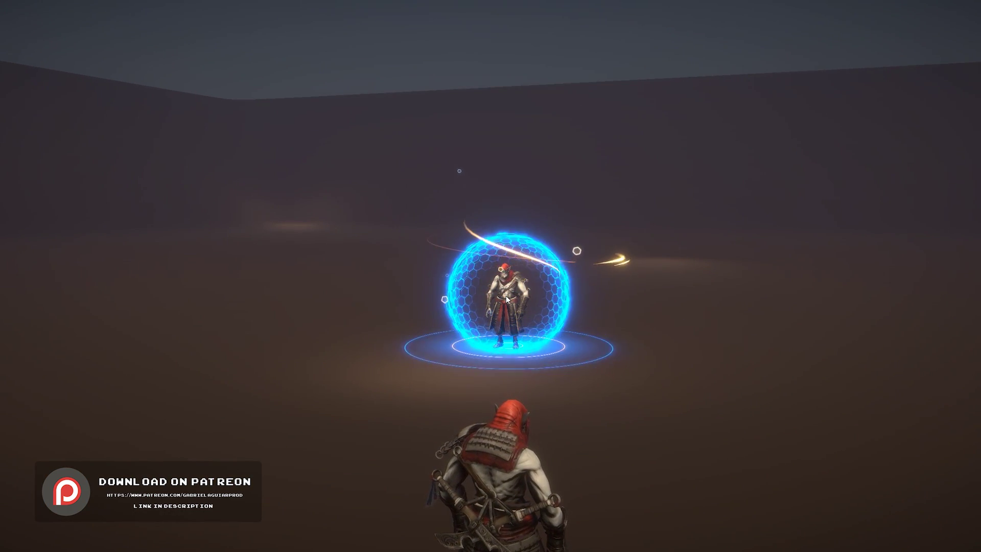